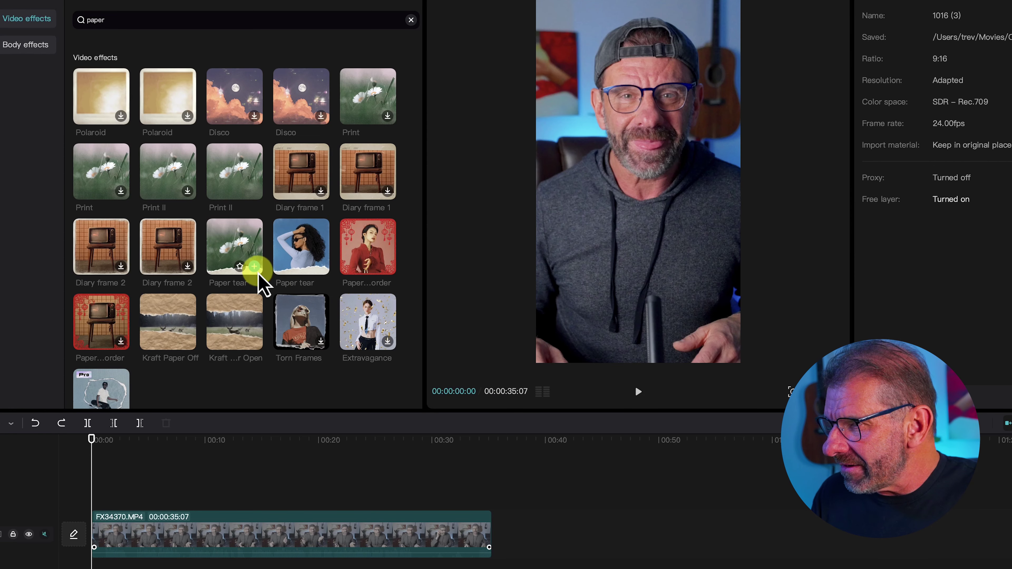
# Step: Add the Paper tear video effect above the talking-head clip for a torn bottom edge
pyautogui.click(256, 267)
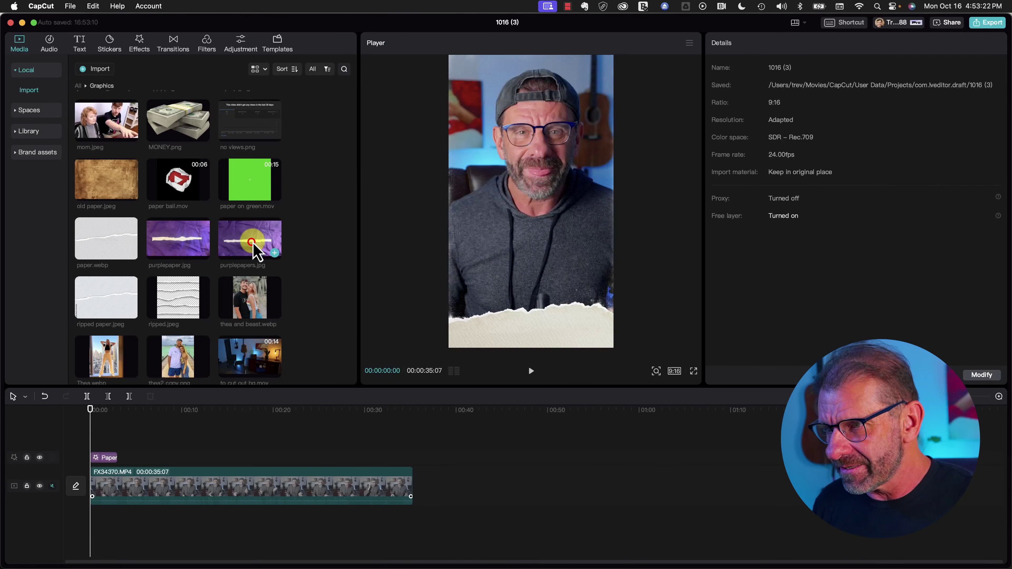
# Step: Preview purplepapers.jpg from the Graphics folder in the Player
pyautogui.click(252, 243)
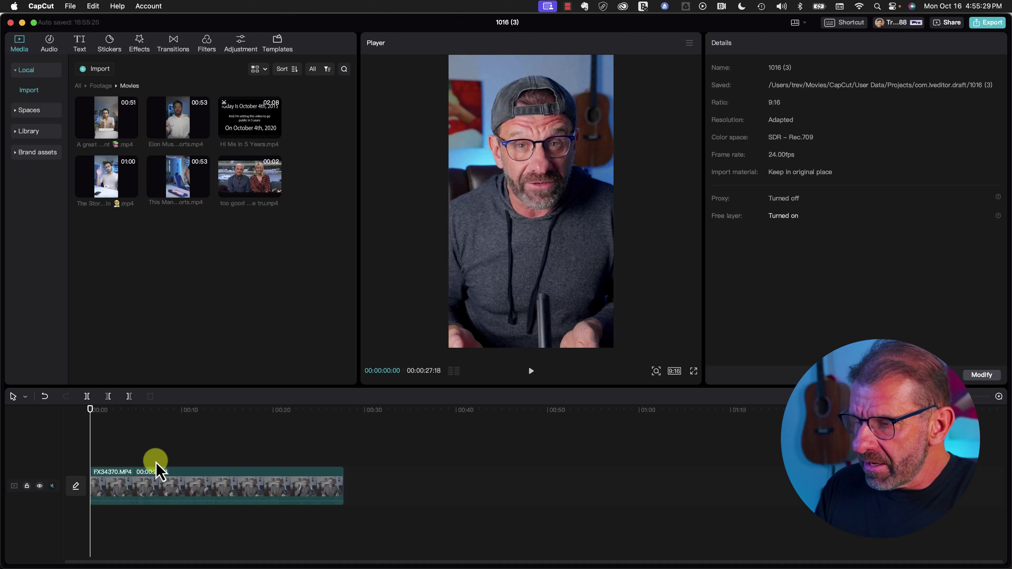
# Step: Add Hi Me In 5 Years.mp4 as an overlay and nudge it into place in the frame
pyautogui.click(249, 119)
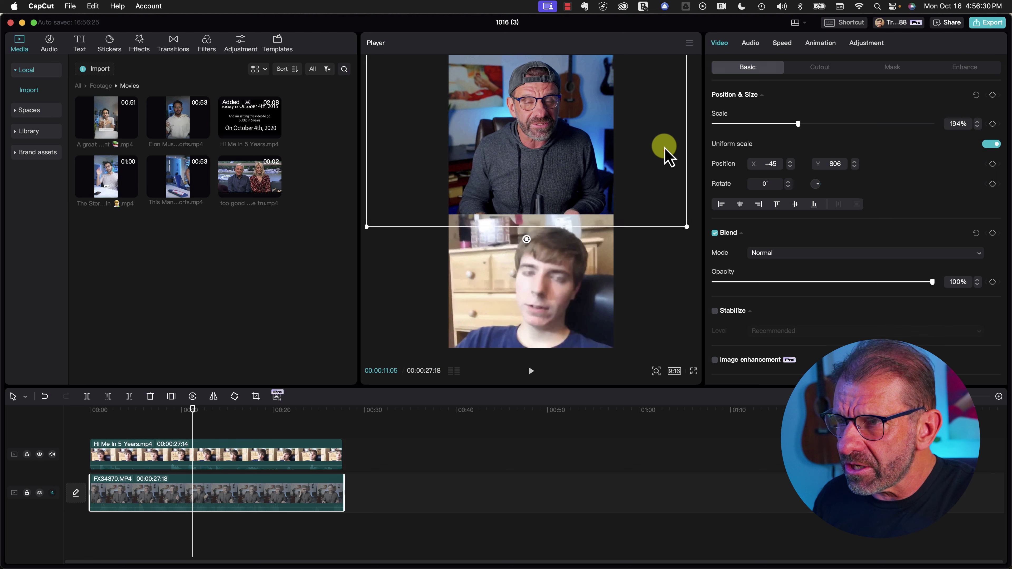
pyautogui.moveTo(665, 149); pyautogui.dragTo(666, 151)
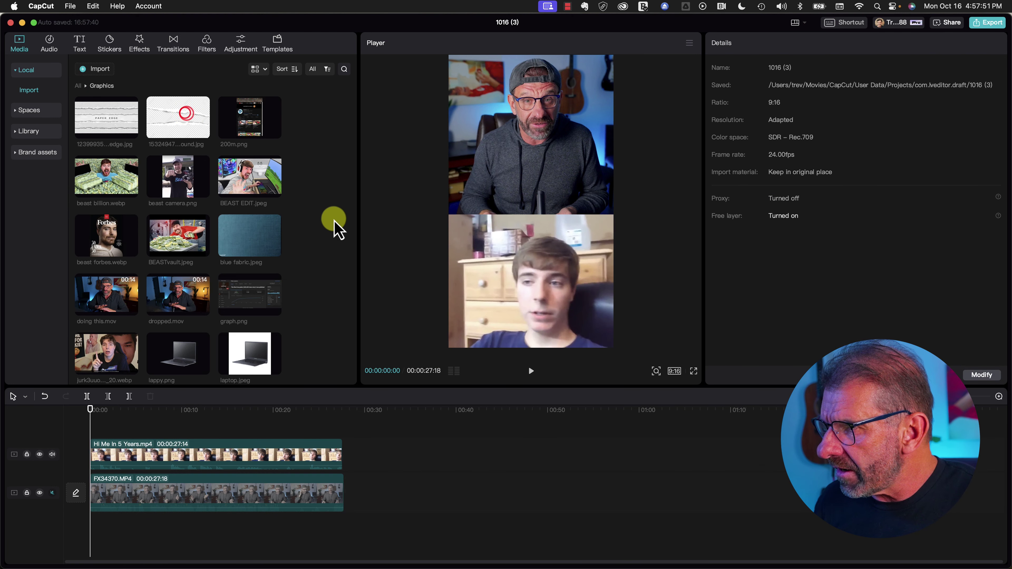
pyautogui.scroll(-3, 334, 229)
pyautogui.scroll(-4, 333, 230)
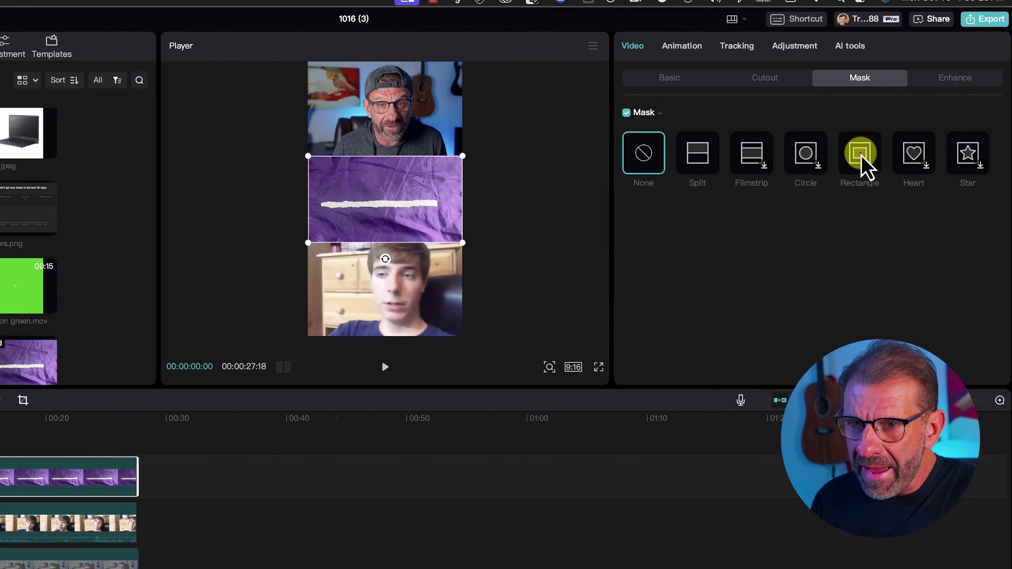
# Step: Apply a rectangle mask to purplepapers.jpg, sized and moved onto the white torn strip
pyautogui.click(894, 127)
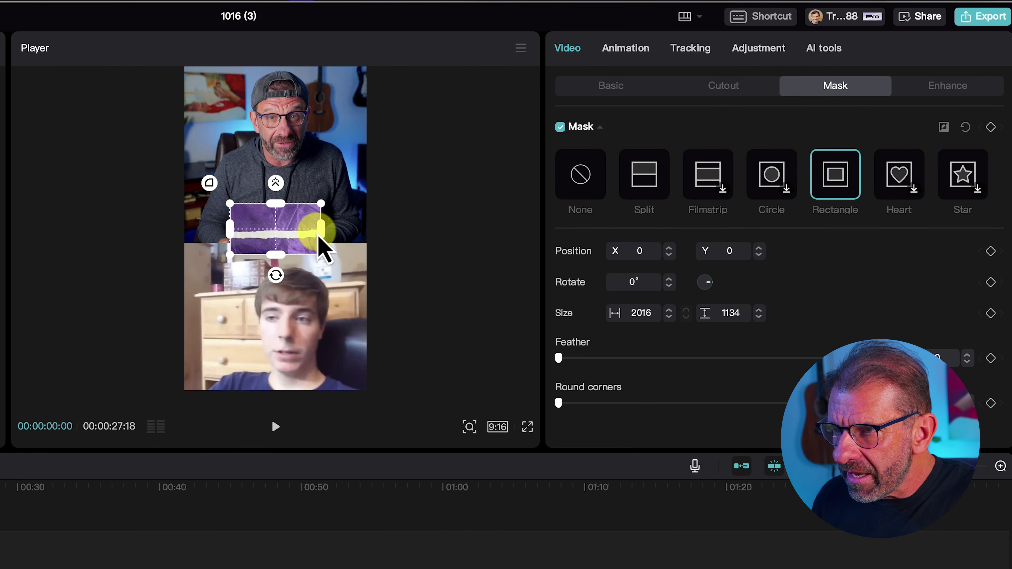
pyautogui.moveTo(317, 234); pyautogui.dragTo(379, 230)
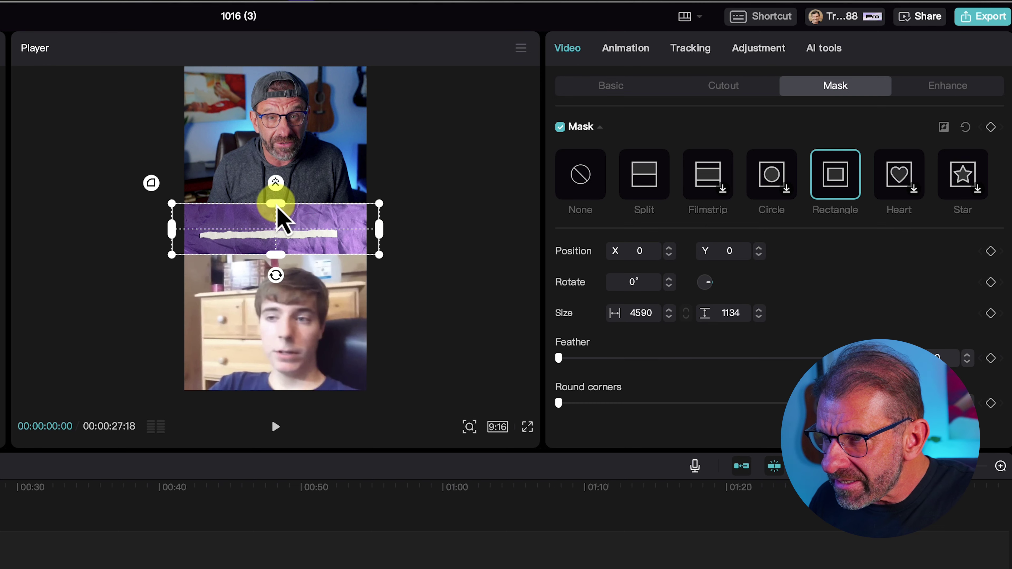
pyautogui.moveTo(277, 207); pyautogui.dragTo(274, 219)
pyautogui.moveTo(379, 230)
pyautogui.mouseDown()
pyautogui.moveTo(345, 226)
pyautogui.moveTo(367, 235)
pyautogui.mouseUp()
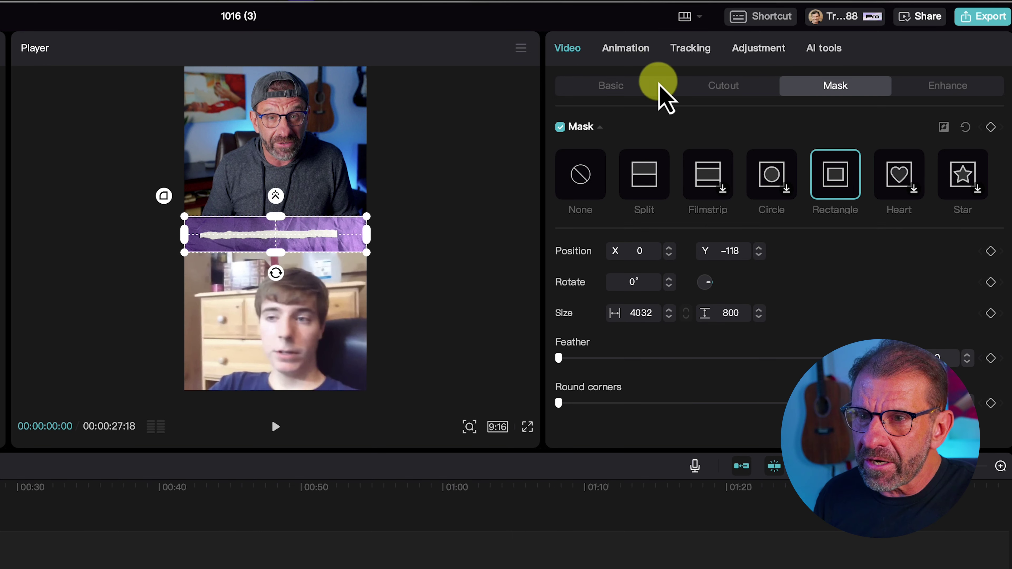
# Step: Chroma-key out the purple at strength 16 and enlarge the strip to span the frame
pyautogui.click(717, 89)
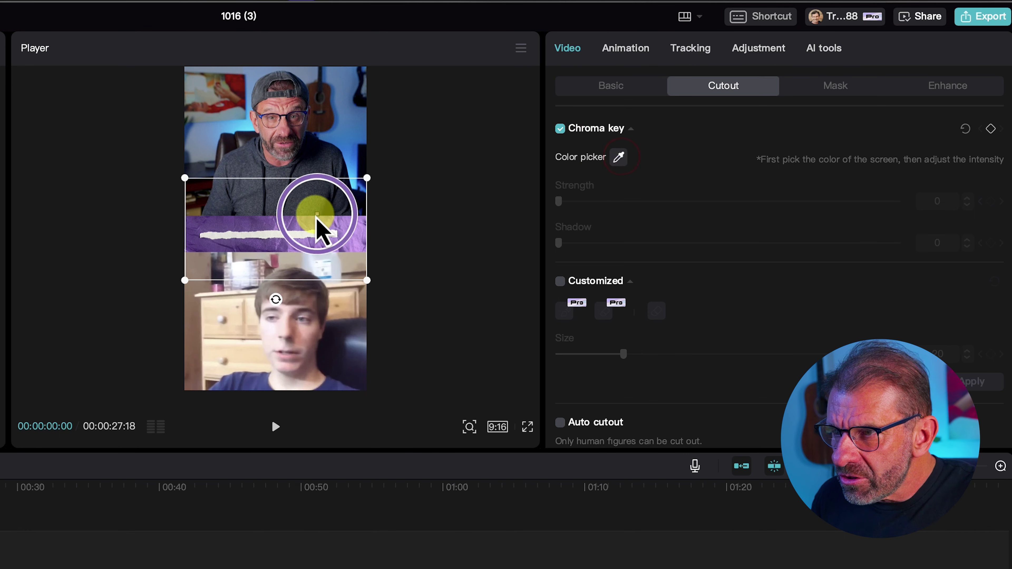
pyautogui.click(284, 227)
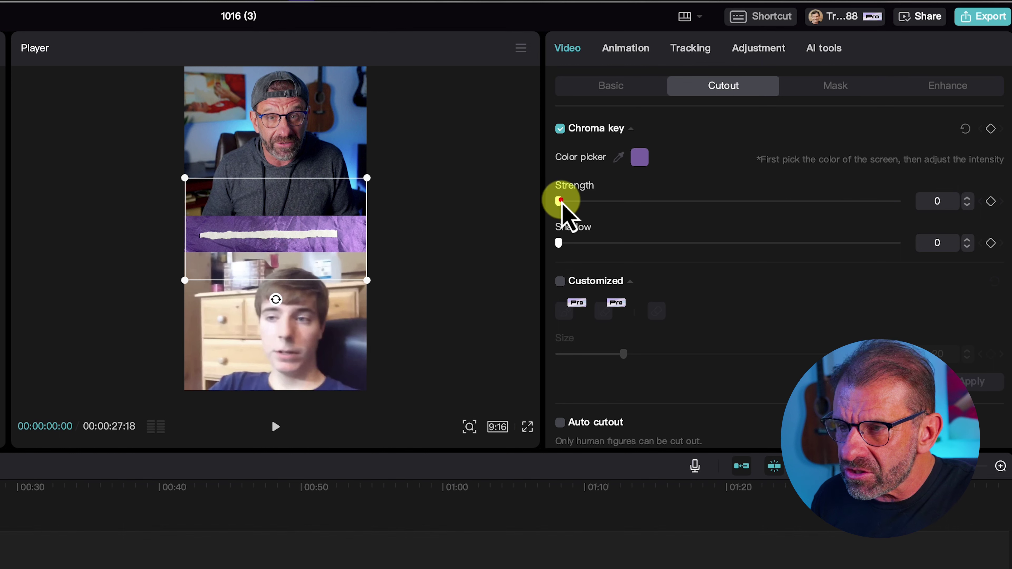
pyautogui.moveTo(560, 201); pyautogui.dragTo(588, 201)
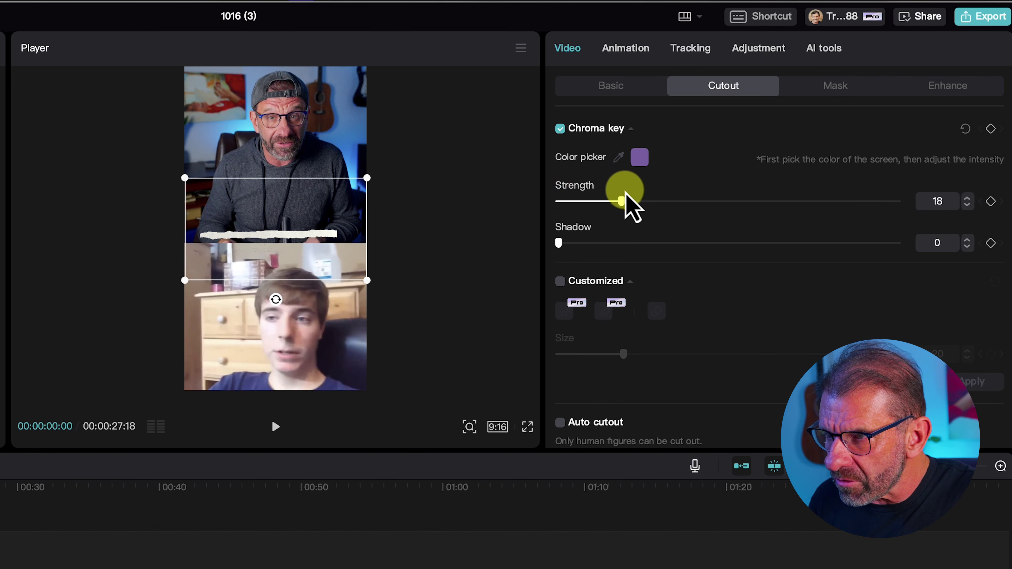
pyautogui.moveTo(640, 201); pyautogui.dragTo(612, 202)
pyautogui.moveTo(367, 281); pyautogui.dragTo(556, 336)
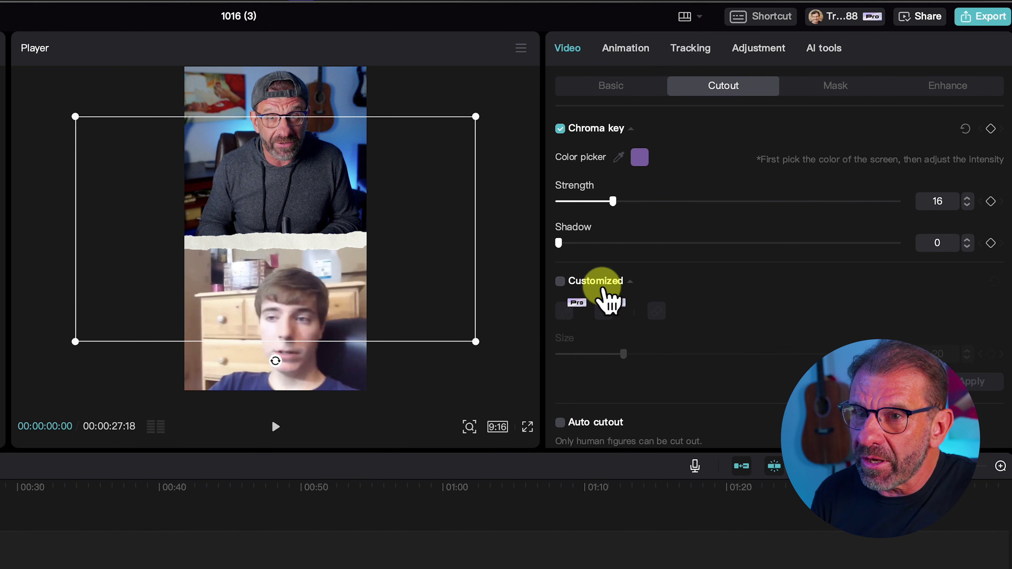
# Step: Set the paper strip's Basic Highlight adjustment to 23
pyautogui.click(767, 48)
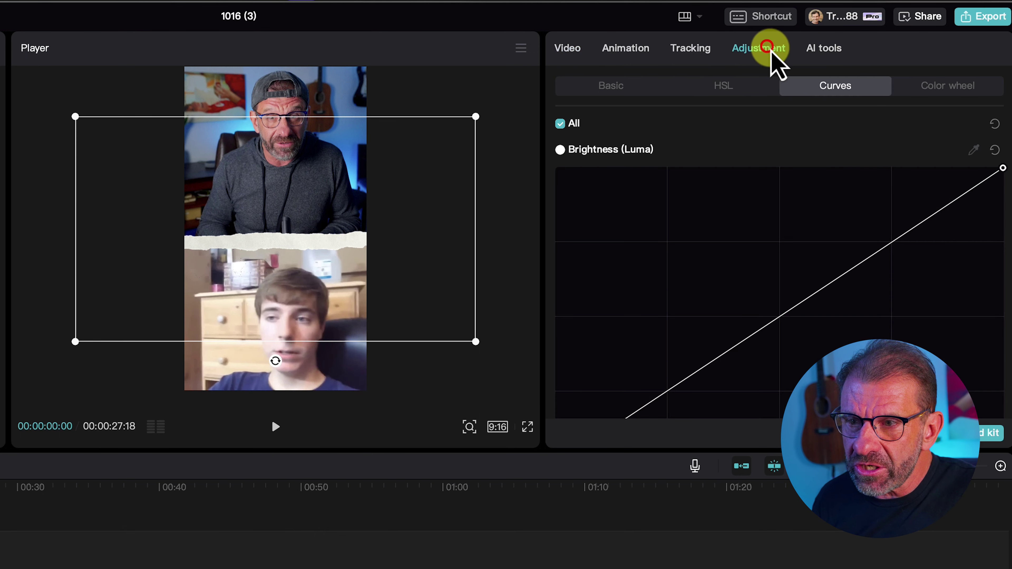
pyautogui.click(639, 94)
pyautogui.scroll(-10, 730, 282)
pyautogui.scroll(5, 752, 264)
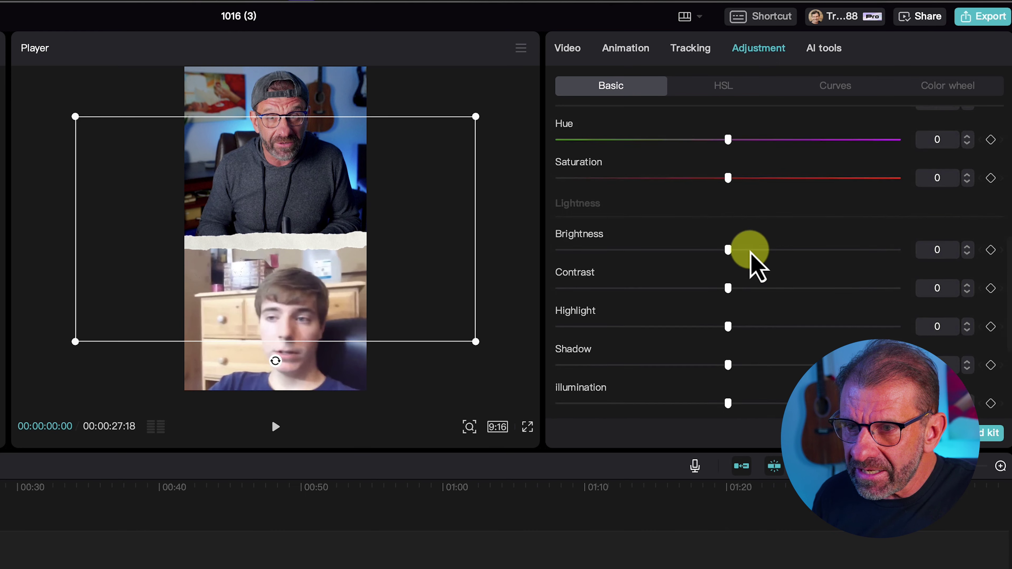
pyautogui.scroll(-8, 754, 265)
pyautogui.scroll(2, 751, 251)
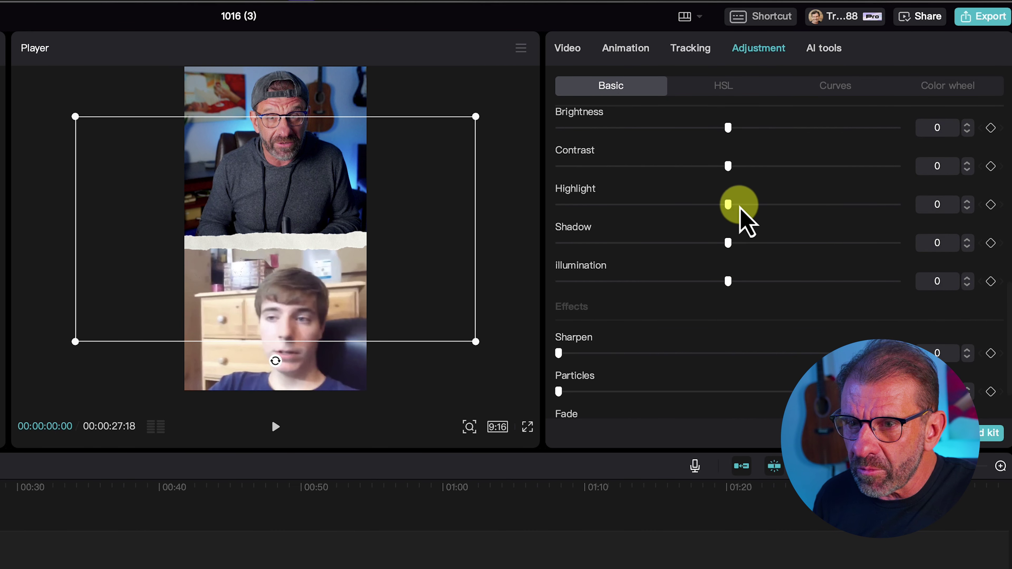
pyautogui.moveTo(768, 202); pyautogui.dragTo(797, 197)
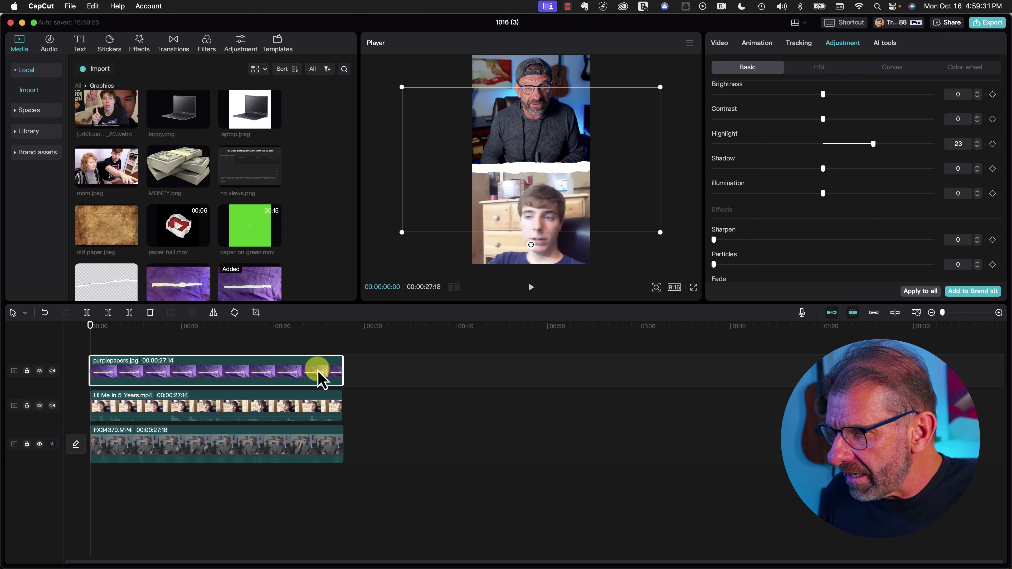
# Step: Duplicate the purplepapers strip onto a new track above and bring up its Curves adjustment
pyautogui.moveTo(320, 379); pyautogui.dragTo(323, 347)
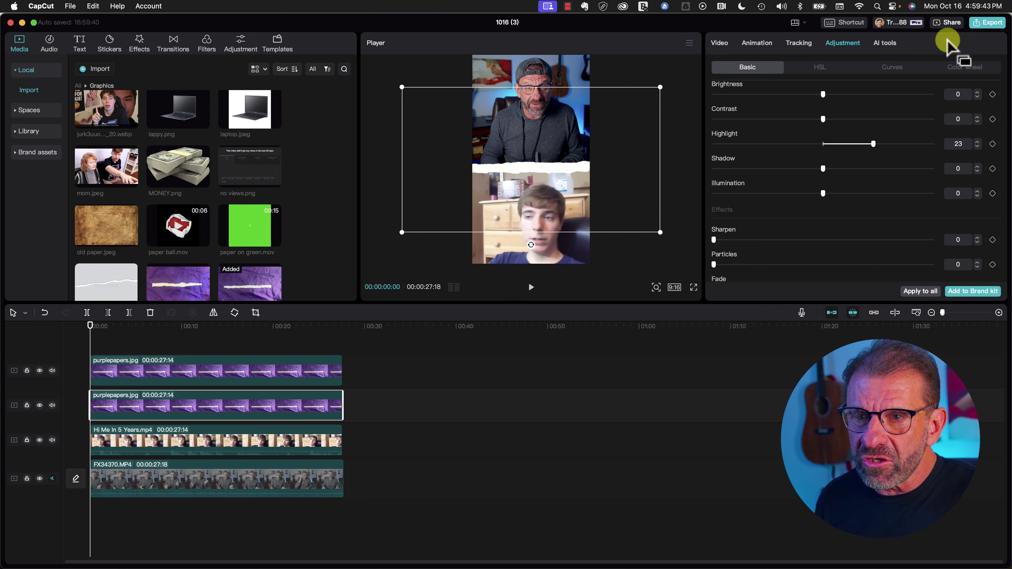
pyautogui.click(902, 69)
pyautogui.moveTo(756, 305); pyautogui.dragTo(746, 360)
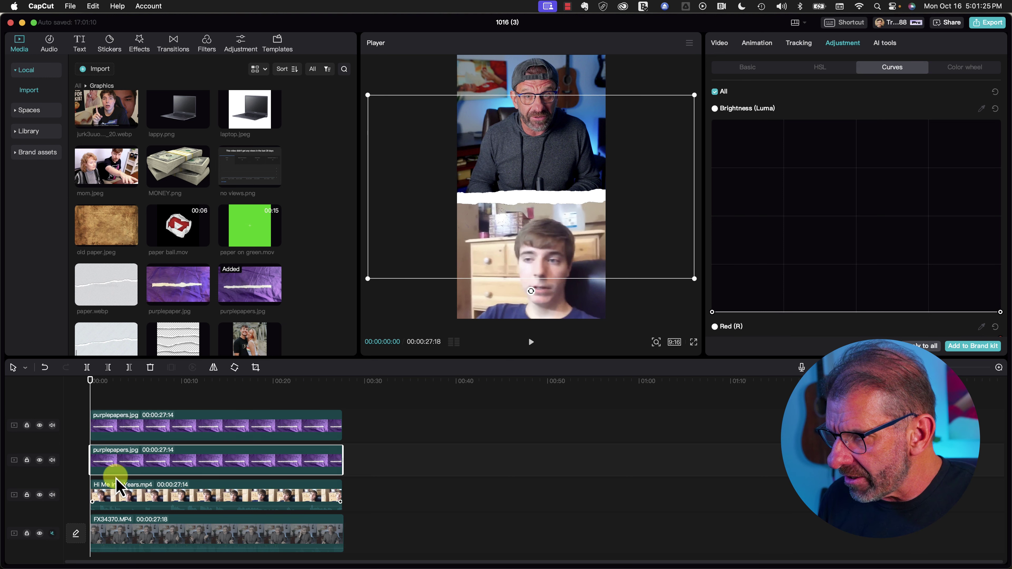
# Step: Compare with the top paper track hidden, then nudge the duplicate strip slightly down
pyautogui.click(40, 425)
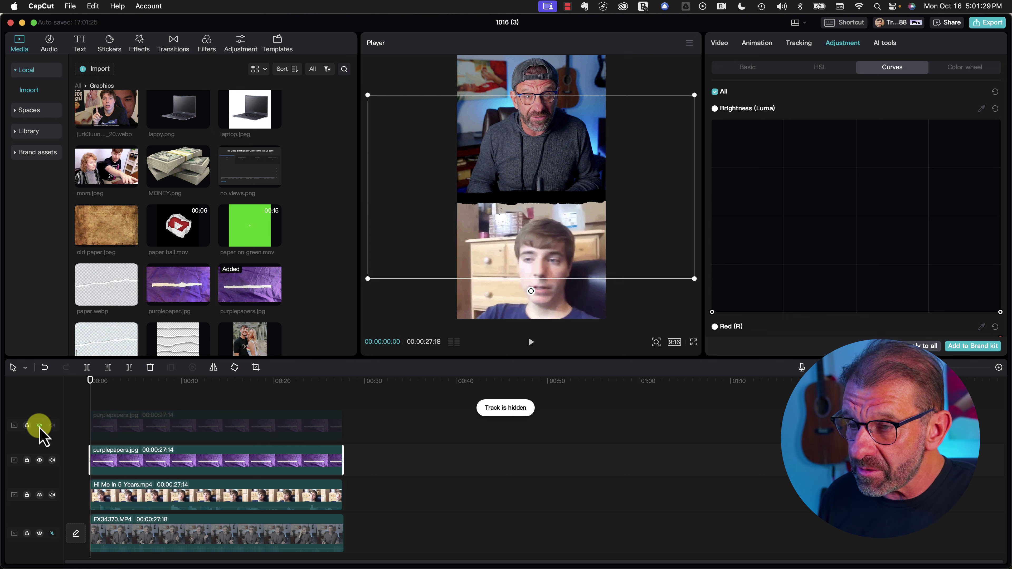
pyautogui.click(39, 426)
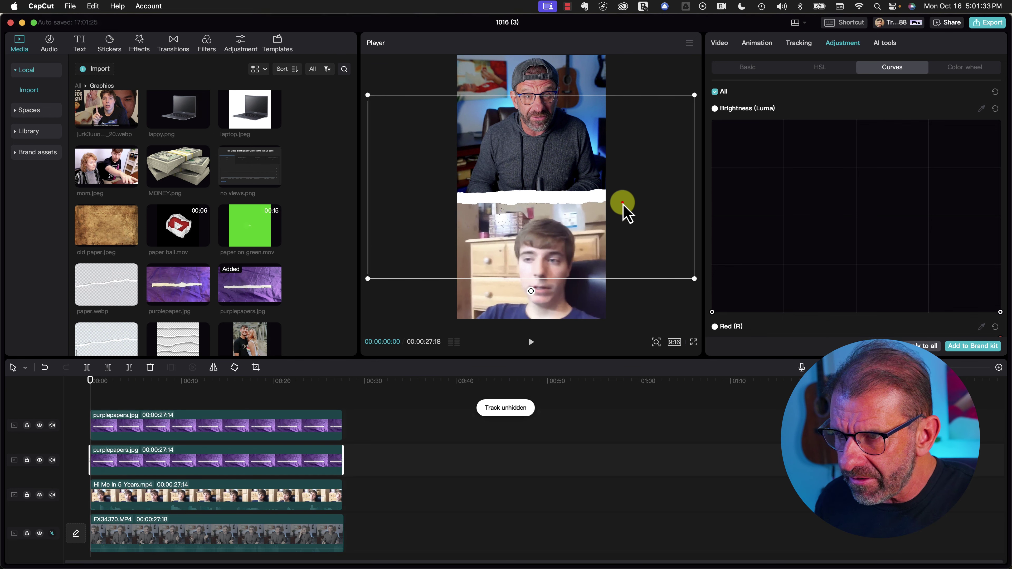
pyautogui.moveTo(624, 208); pyautogui.dragTo(624, 211)
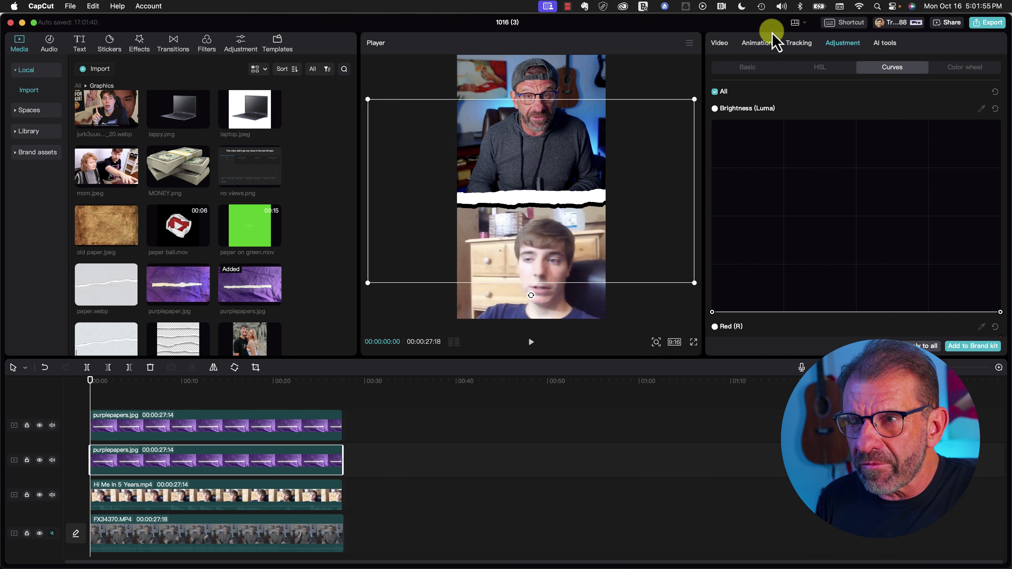
# Step: Lower the duplicate strip's opacity in Video > Basic and play back the result
pyautogui.click(721, 43)
pyautogui.click(746, 67)
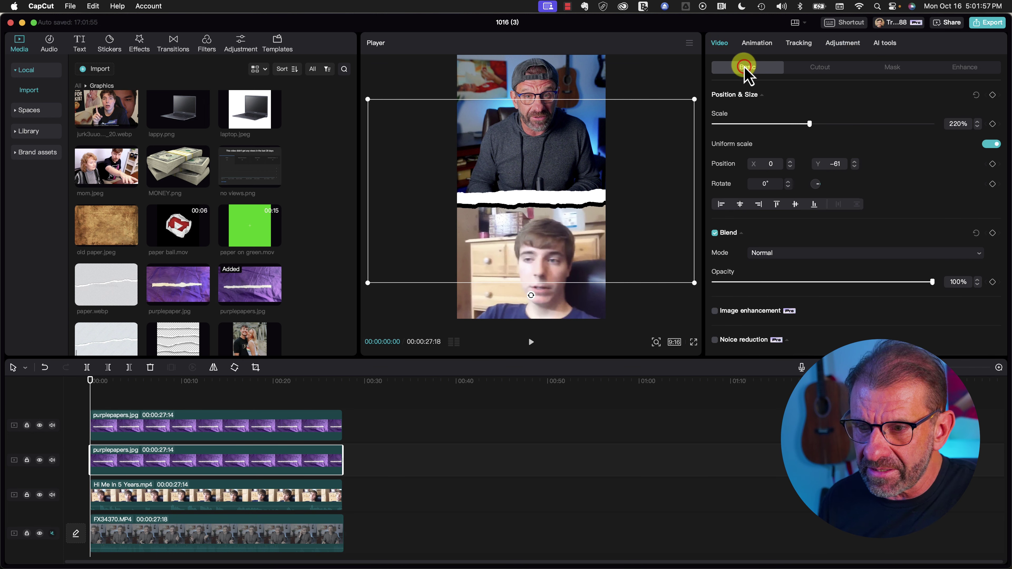
pyautogui.moveTo(932, 289); pyautogui.dragTo(817, 288)
pyautogui.click(85, 392)
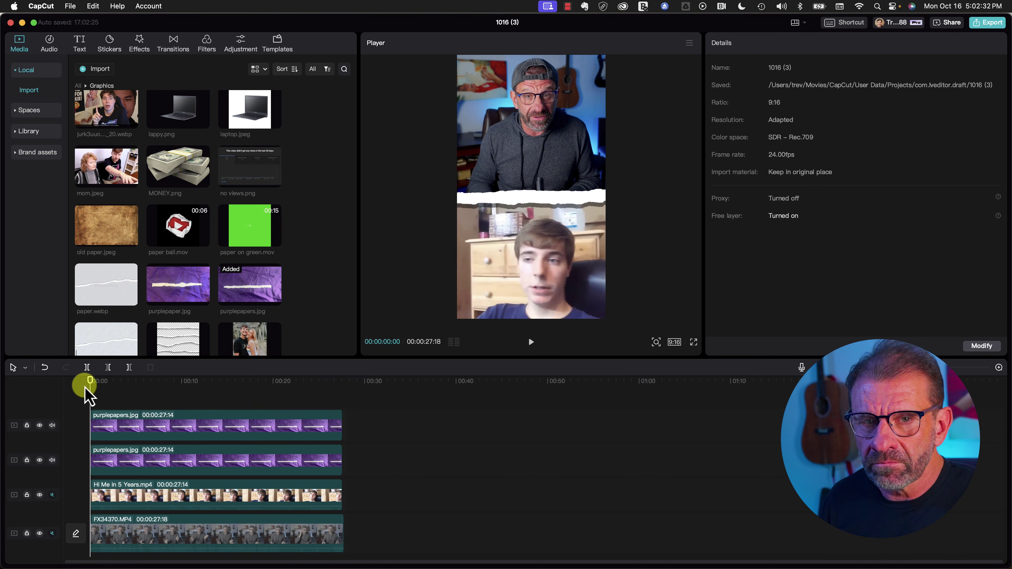
pyautogui.press('space')
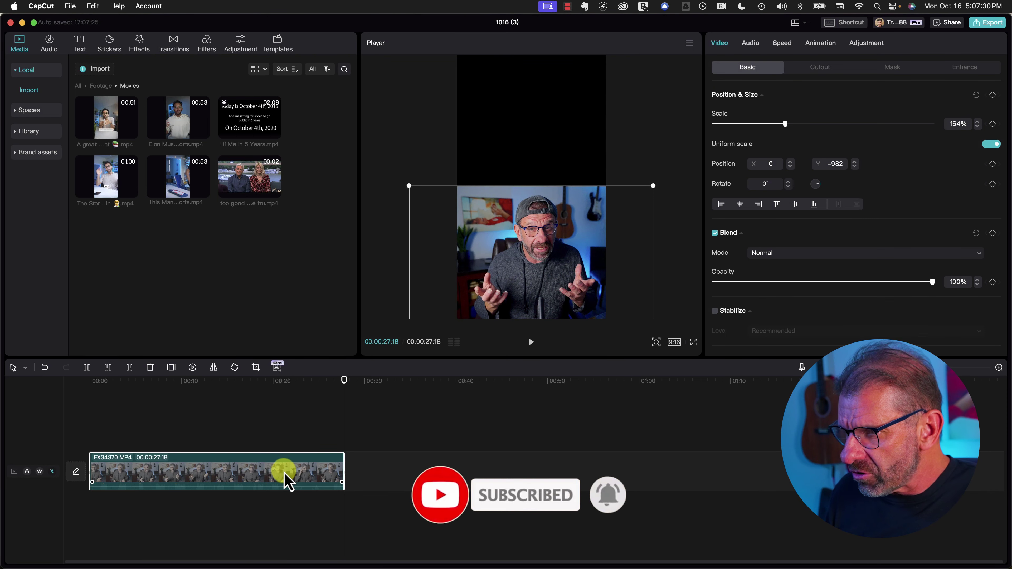
# Step: Copy FX34370.MP4 onto a new track above, apply Auto cutout, and check it against the lower track
pyautogui.moveTo(288, 483); pyautogui.dragTo(298, 414)
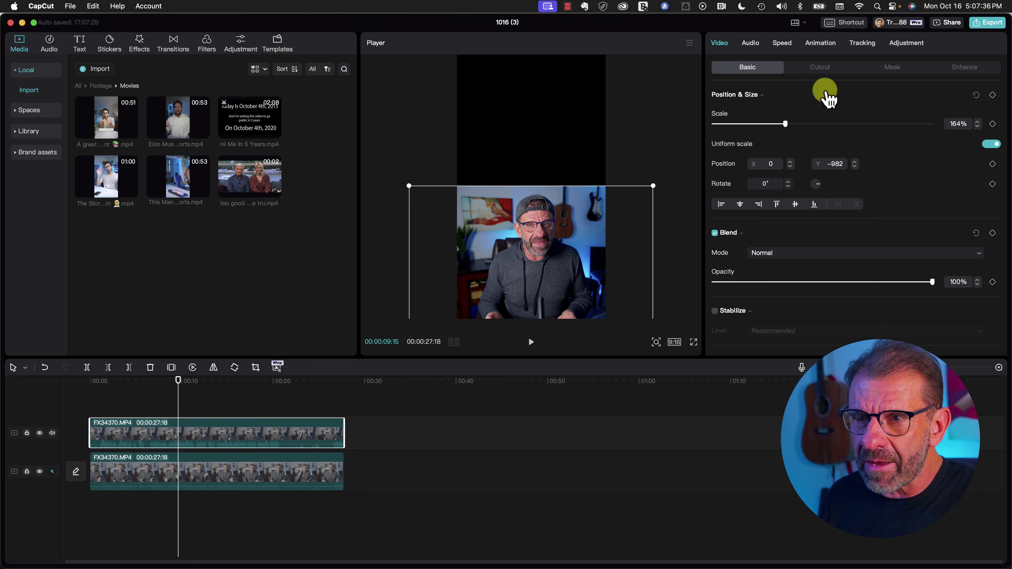
pyautogui.click(821, 67)
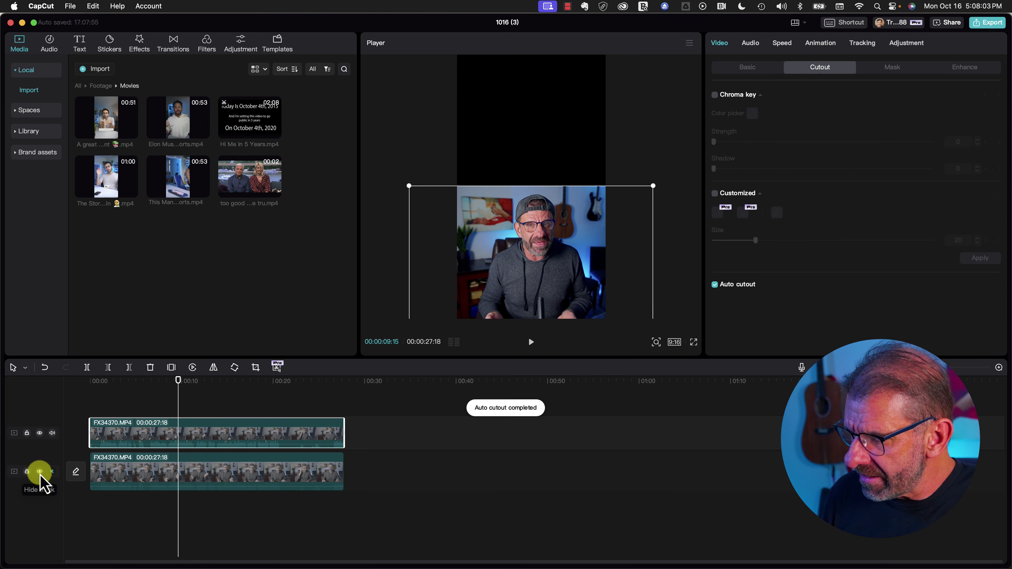
pyautogui.click(40, 472)
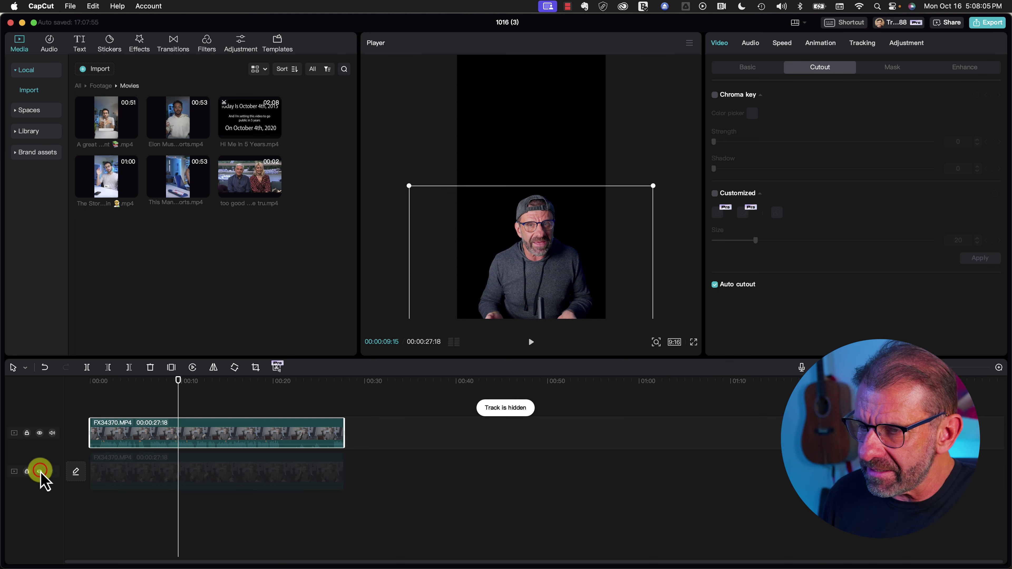
pyautogui.click(39, 472)
pyautogui.click(646, 108)
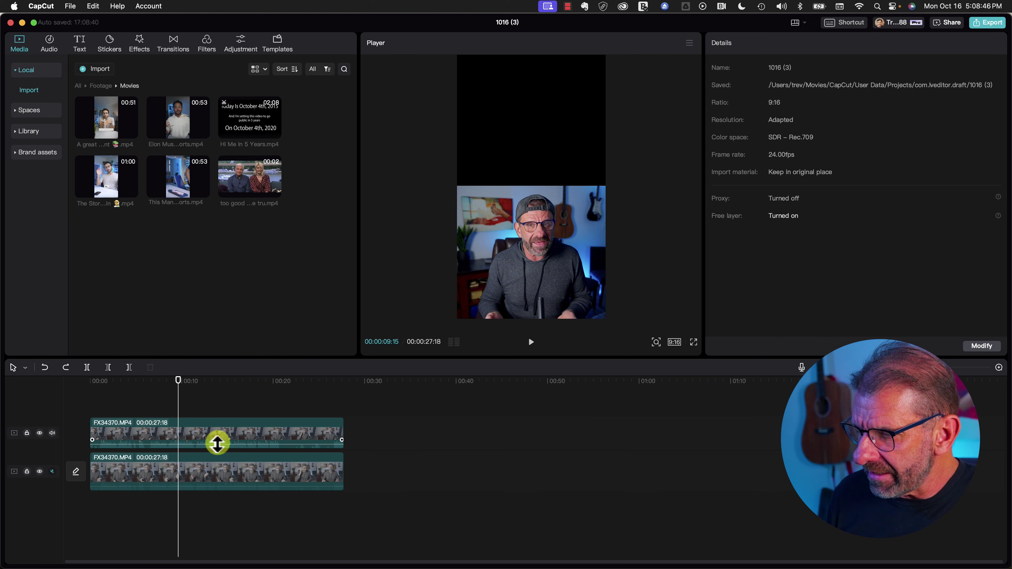
# Step: Give the lower FX34370.MP4 clip a Split mask tilted to 188° and raised higher
pyautogui.click(212, 477)
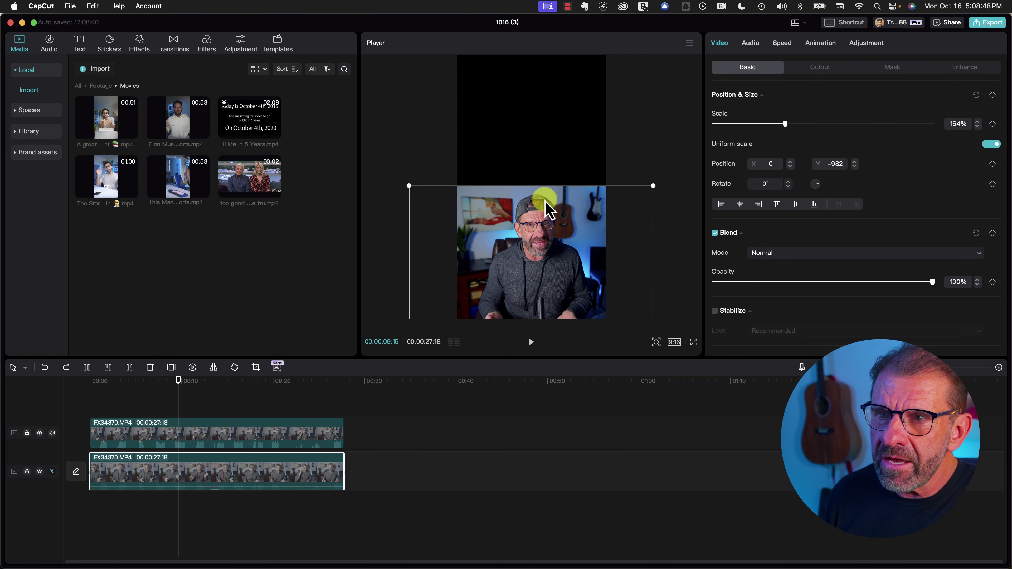
pyautogui.click(892, 67)
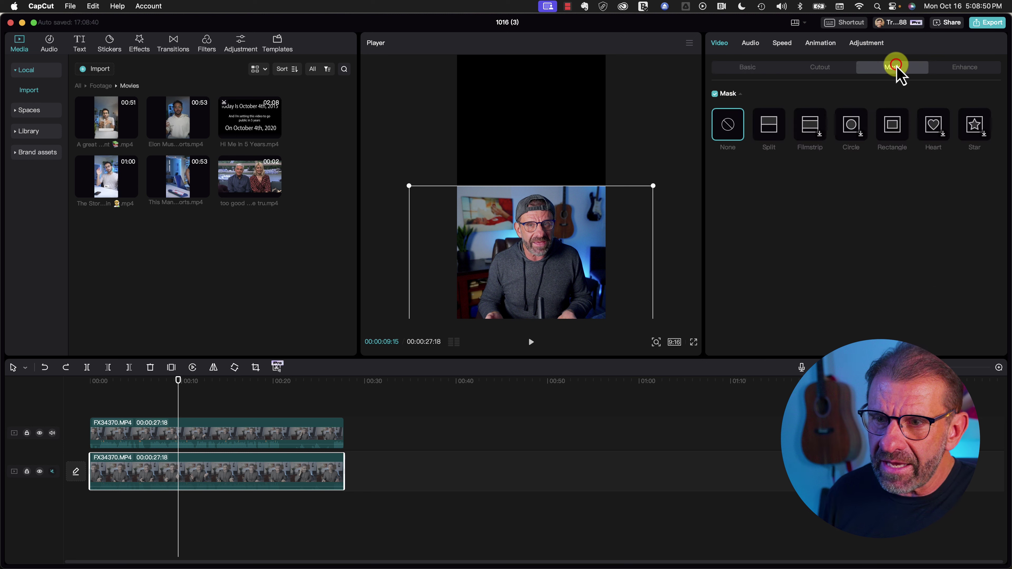
pyautogui.click(769, 124)
pyautogui.moveTo(532, 270); pyautogui.dragTo(538, 182)
pyautogui.moveTo(542, 251); pyautogui.dragTo(543, 229)
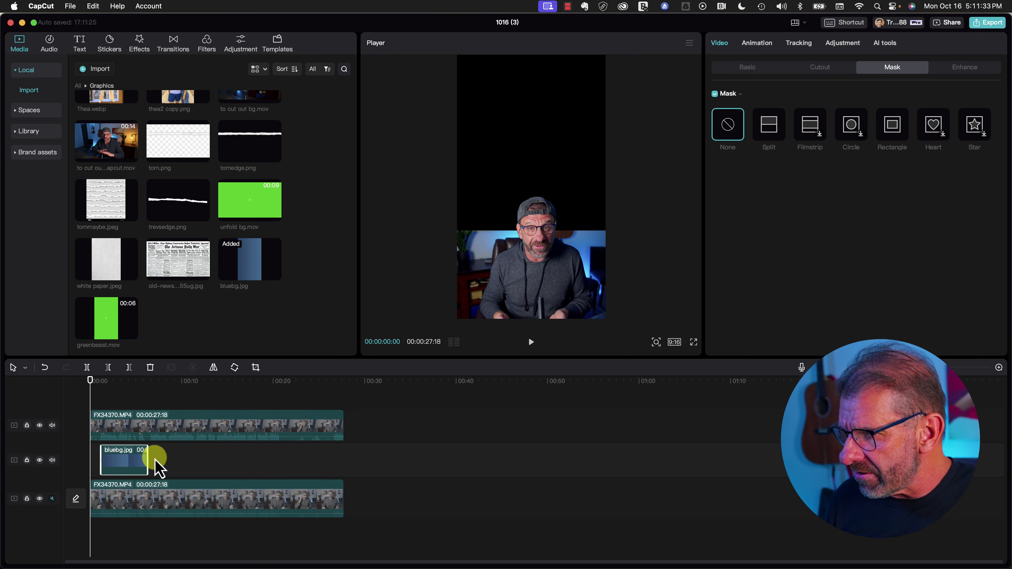
# Step: Move the lower talking-head clip above bluebg.jpg and add trevsedge.png between the copies
pyautogui.click(276, 502)
pyautogui.moveTo(276, 507); pyautogui.dragTo(274, 453)
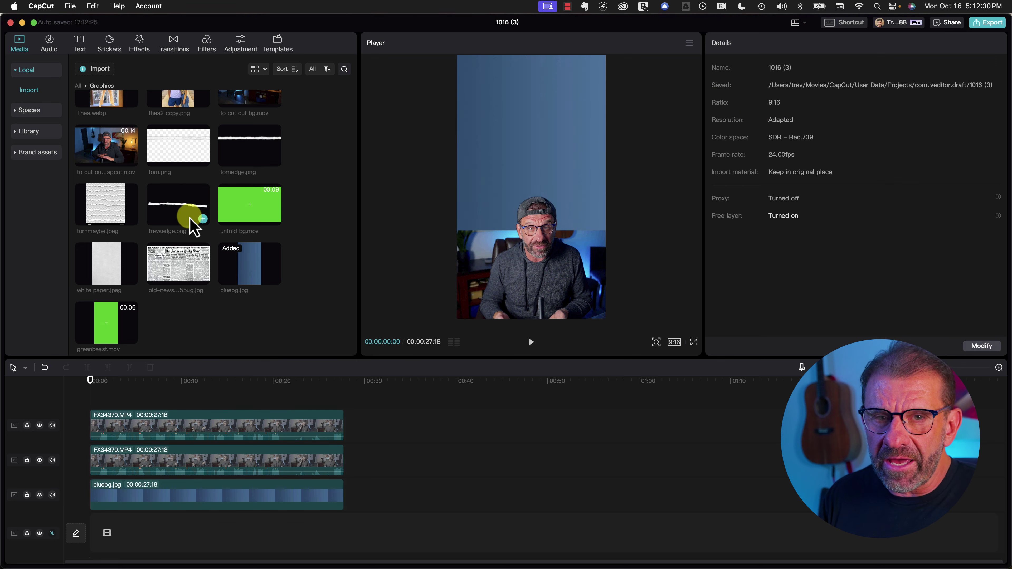
pyautogui.moveTo(194, 227); pyautogui.dragTo(106, 493)
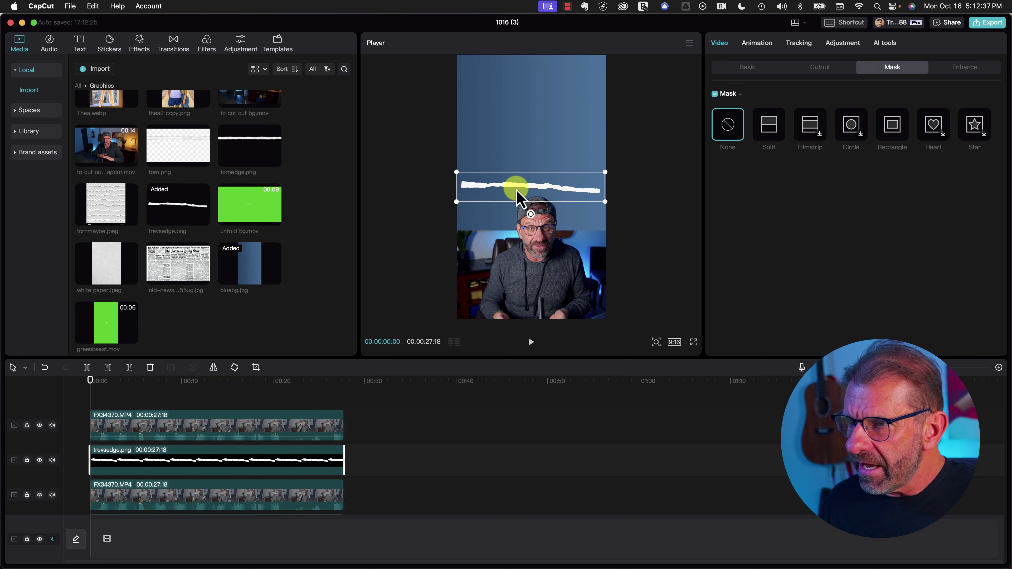
# Step: Position, scale and tilt the torn edge over the split line, then select all three layers
pyautogui.moveTo(517, 195); pyautogui.dragTo(618, 250)
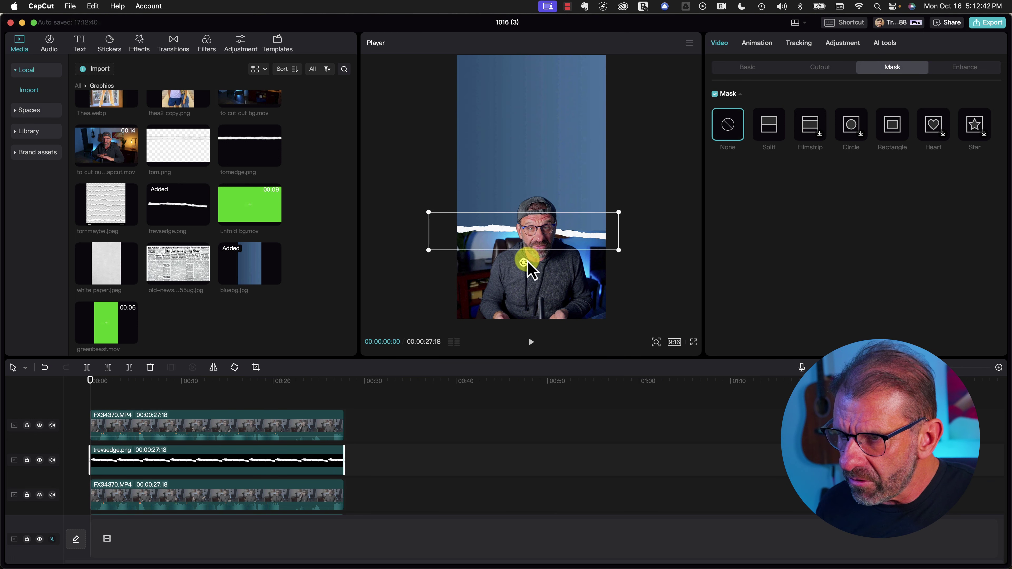
pyautogui.click(523, 259)
pyautogui.moveTo(525, 263); pyautogui.dragTo(526, 263)
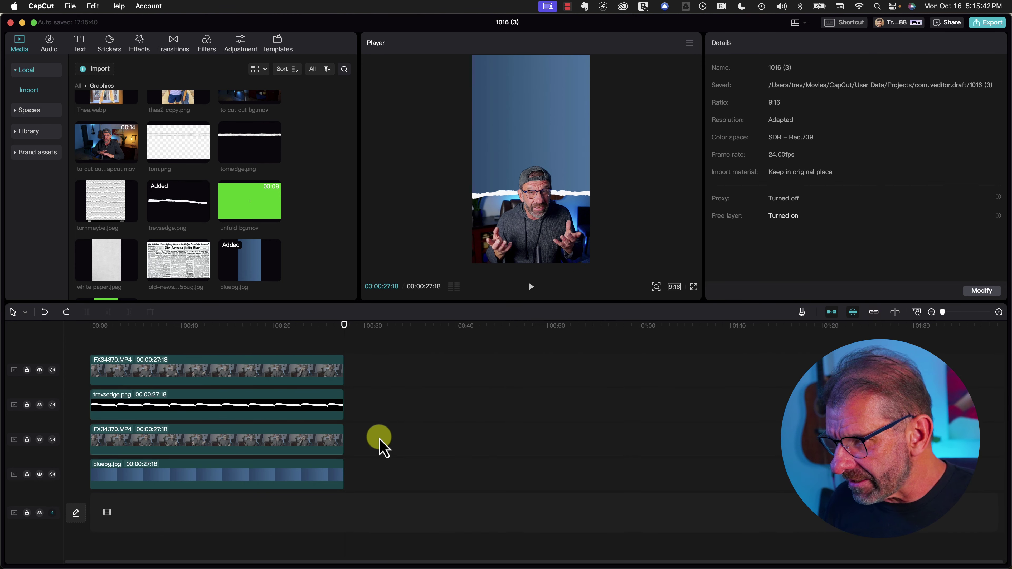
pyautogui.moveTo(376, 437); pyautogui.dragTo(279, 361)
# Step: Combine the two FX34370.MP4 clips and the trevsedge.png strip into Compound clip1, then park the playhead near 2 s
pyautogui.rightClick(292, 371)
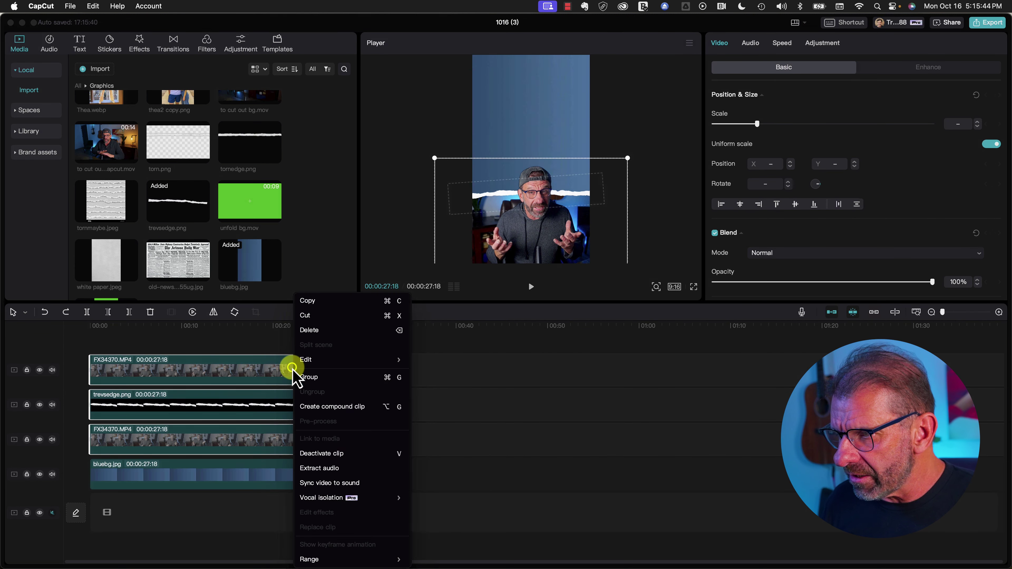
pyautogui.click(335, 408)
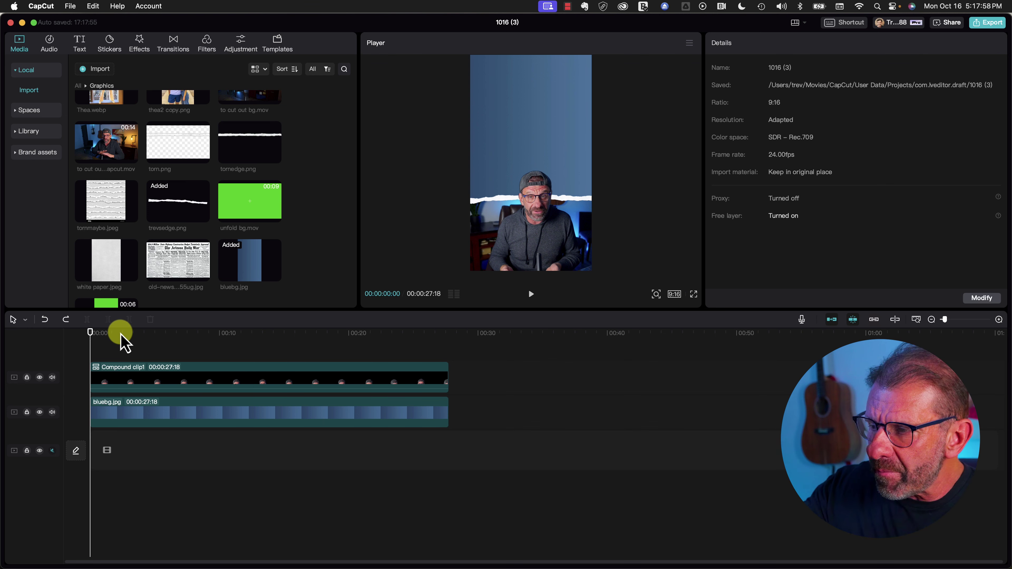
pyautogui.moveTo(90, 342); pyautogui.dragTo(119, 343)
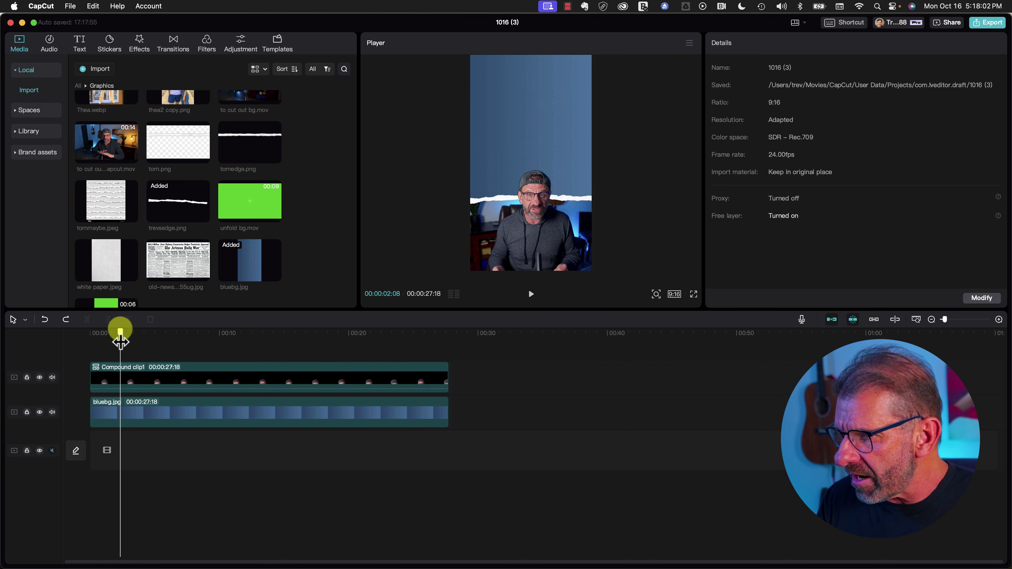
# Step: Keyframe Compound clip1's position from Y −1822 up to Y 0 just after 2 s, then preview the slide
pyautogui.click(139, 374)
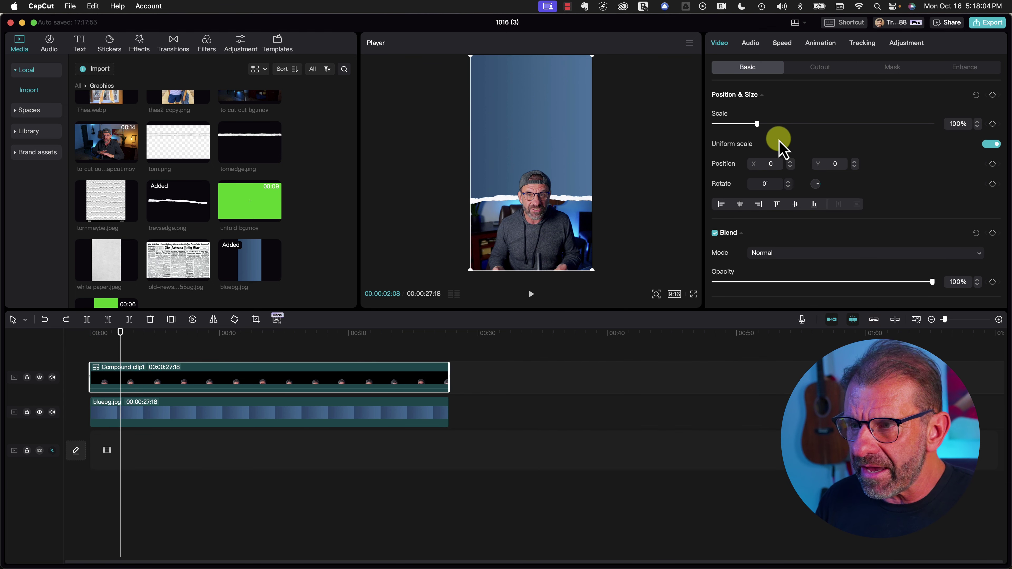
pyautogui.moveTo(542, 199); pyautogui.dragTo(543, 308)
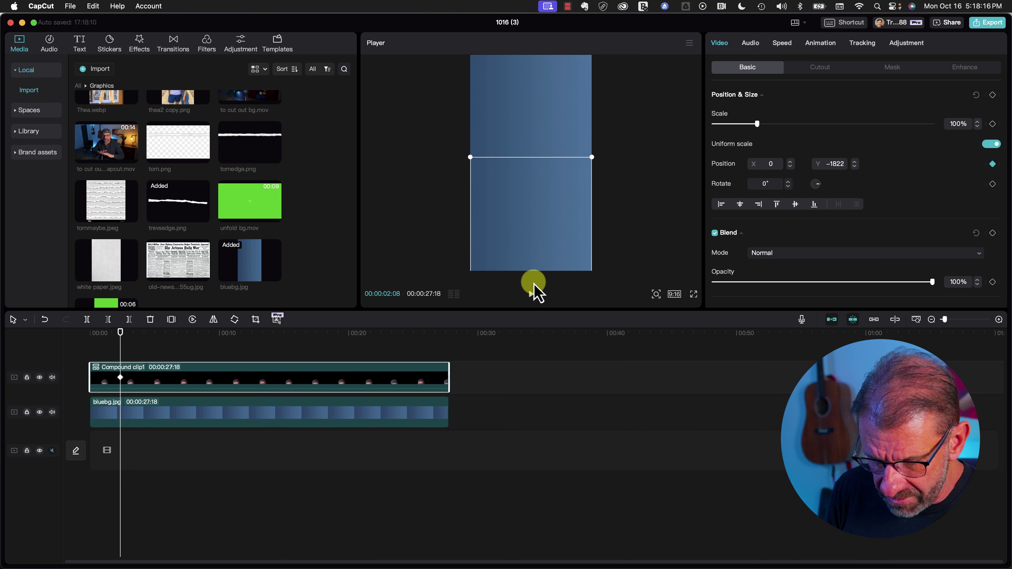
pyautogui.press('Right')
pyautogui.press('Right')
pyautogui.press('Right')
pyautogui.press('Right')
pyautogui.press('Right')
pyautogui.press('Right')
pyautogui.press('Right')
pyautogui.press('Right')
pyautogui.press('Right')
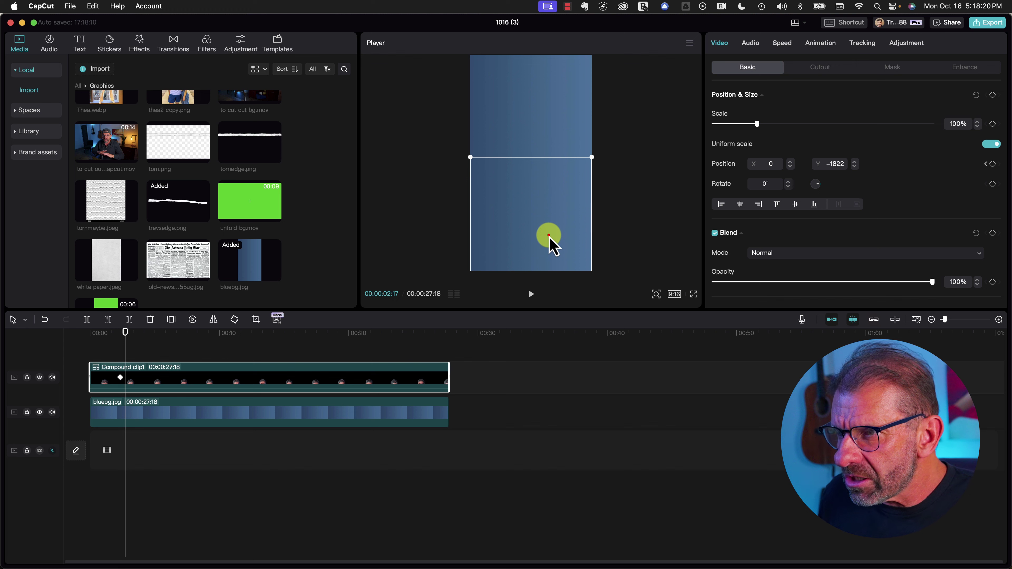
pyautogui.moveTo(549, 235); pyautogui.dragTo(552, 133)
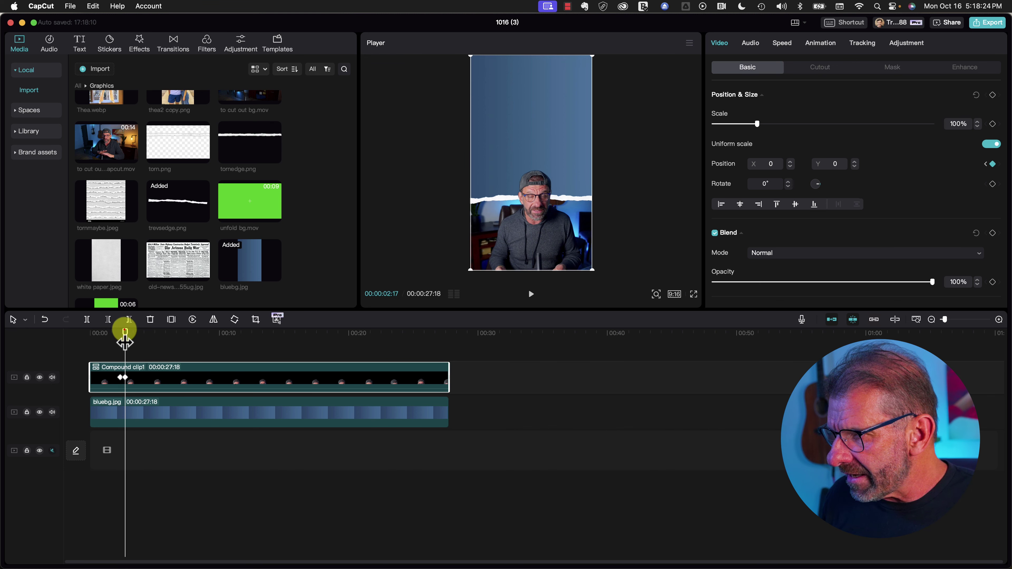
pyautogui.moveTo(125, 342); pyautogui.dragTo(116, 343)
pyautogui.press('space')
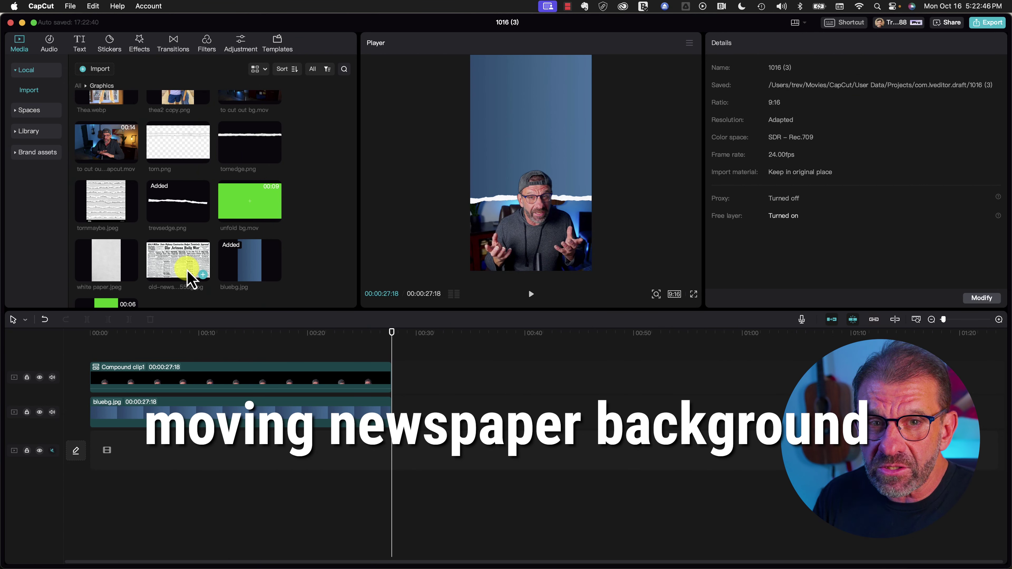
# Step: Place the old newspaper image after bluebg.jpg, rotated to 277° and scaled to 226%
pyautogui.moveTo(180, 270); pyautogui.dragTo(350, 379)
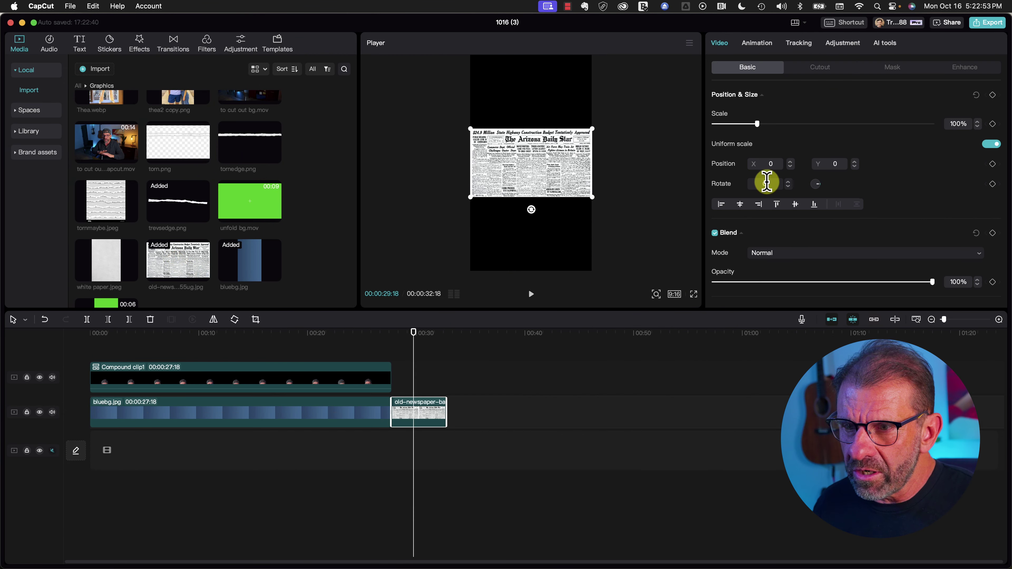
pyautogui.write('270')
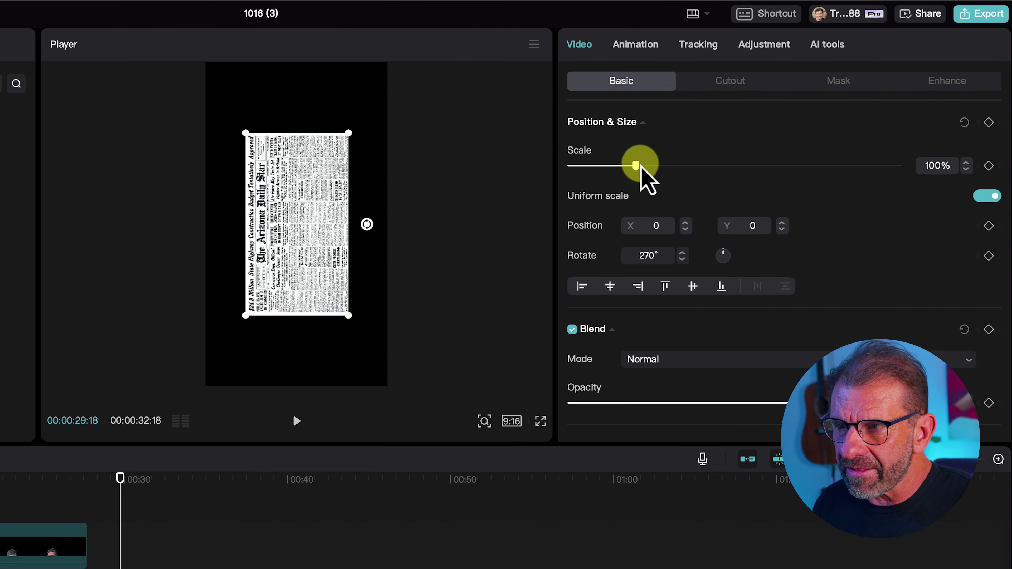
pyautogui.moveTo(637, 165); pyautogui.dragTo(720, 165)
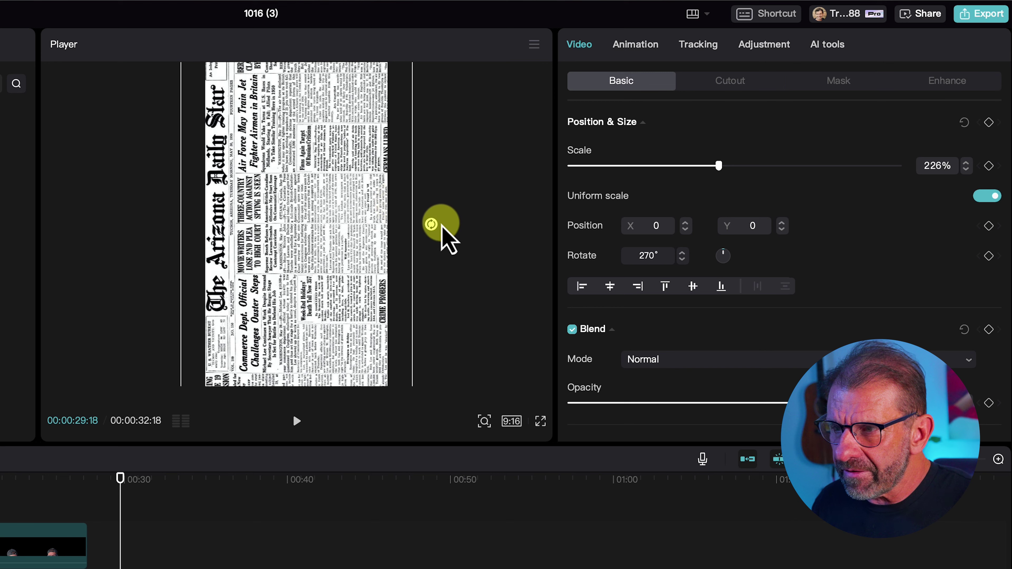
pyautogui.moveTo(432, 224); pyautogui.dragTo(439, 243)
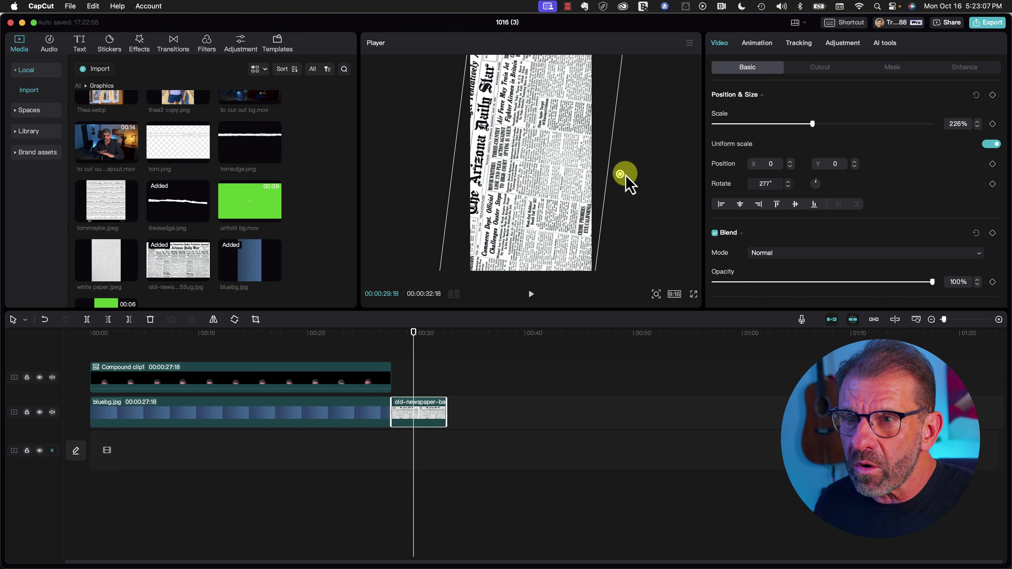
# Step: Invert the newspaper's Luma curve by swapping its endpoints and drop its opacity to 26%
pyautogui.click(847, 46)
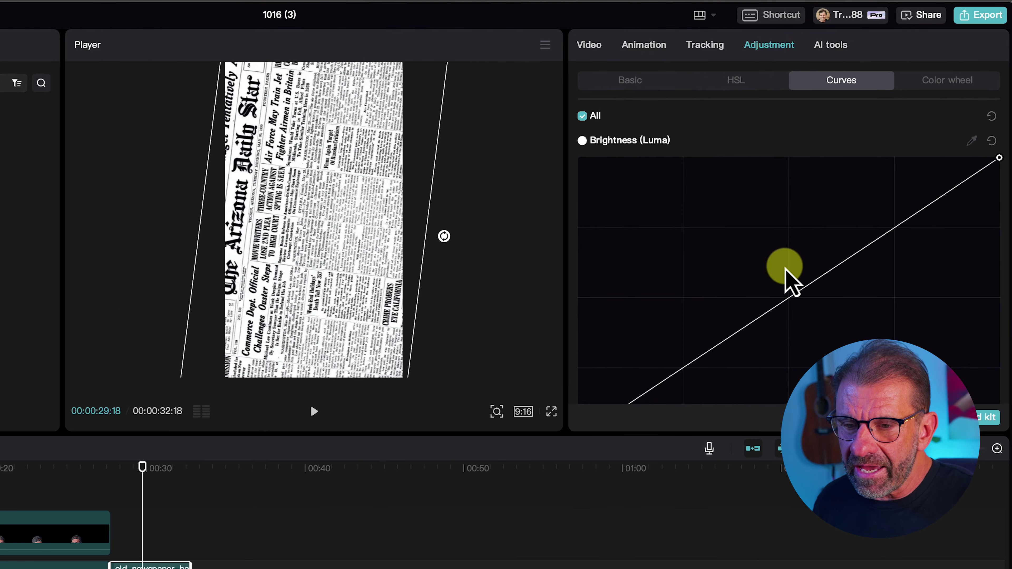
pyautogui.moveTo(764, 434); pyautogui.dragTo(764, 538)
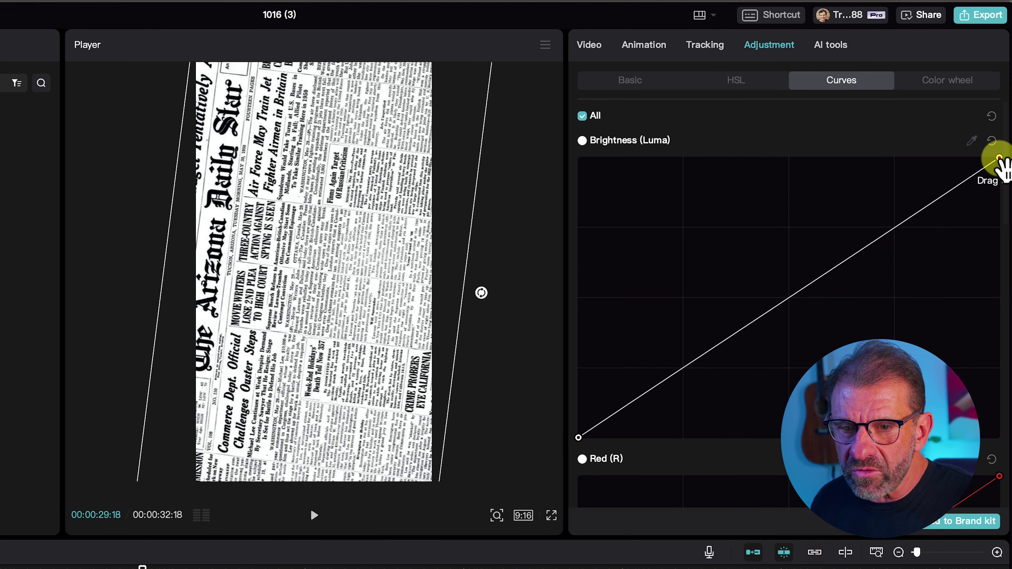
pyautogui.moveTo(999, 158); pyautogui.dragTo(1000, 437)
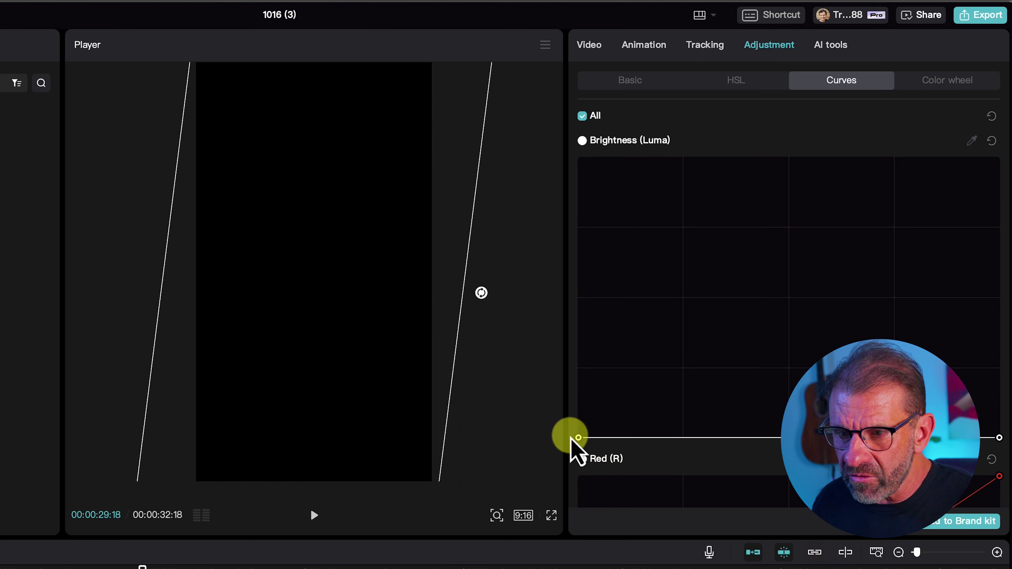
pyautogui.moveTo(578, 439); pyautogui.dragTo(578, 157)
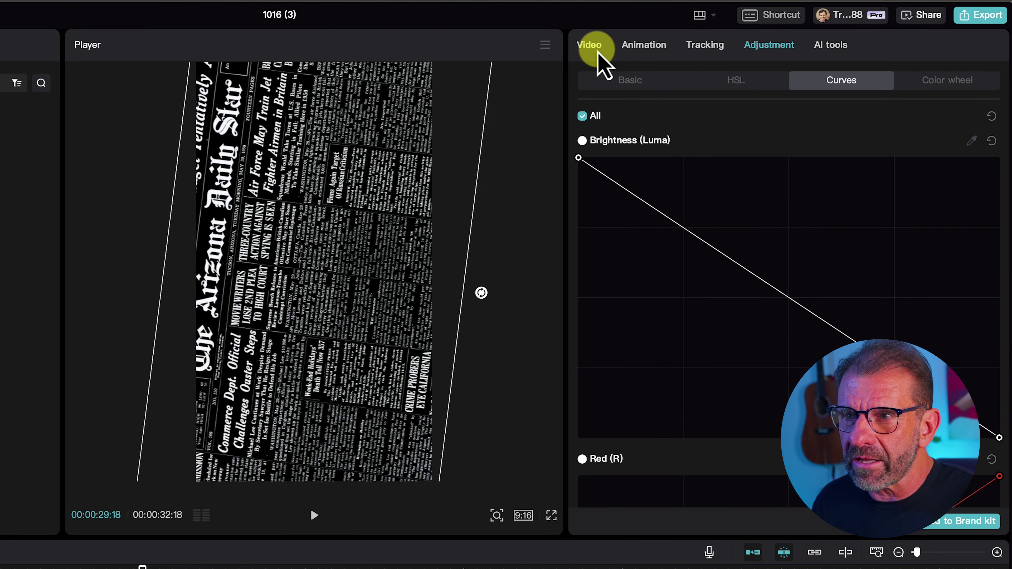
pyautogui.click(589, 46)
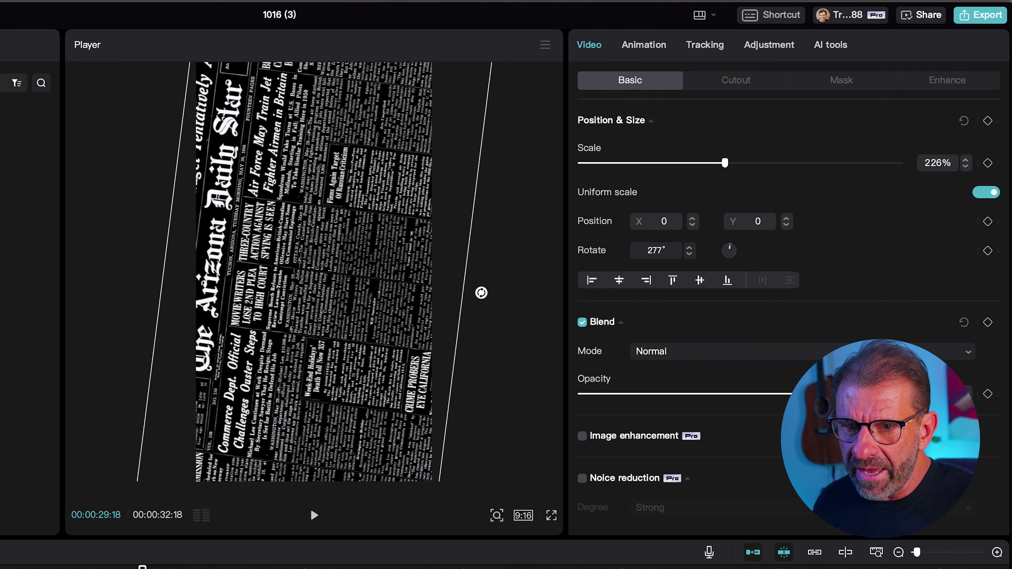
pyautogui.moveTo(902, 394); pyautogui.dragTo(664, 389)
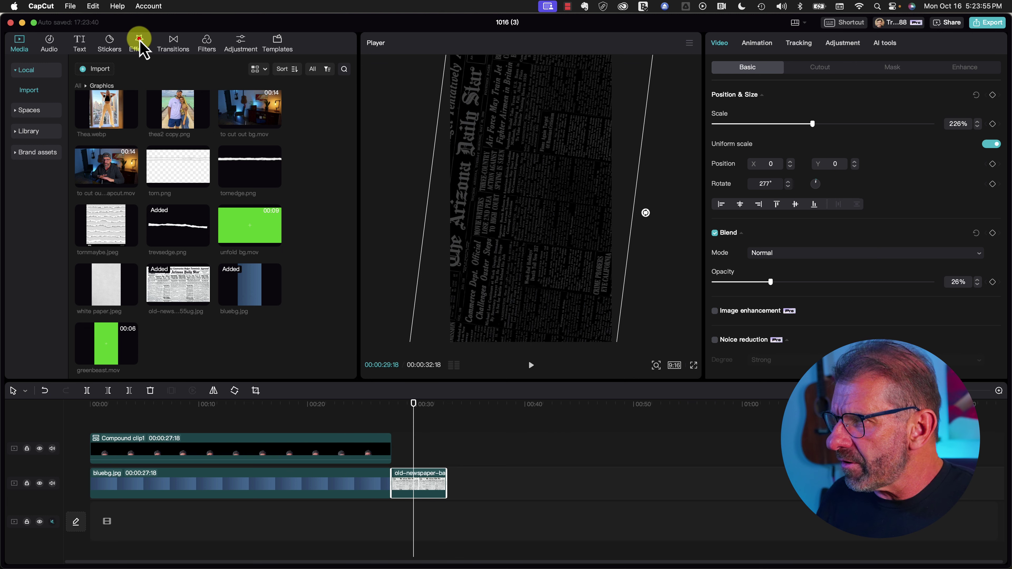
# Step: Search effects for 'REBOUND', drop Rebound Swing onto the newspaper clip, and preview it
pyautogui.click(138, 42)
pyautogui.click(118, 75)
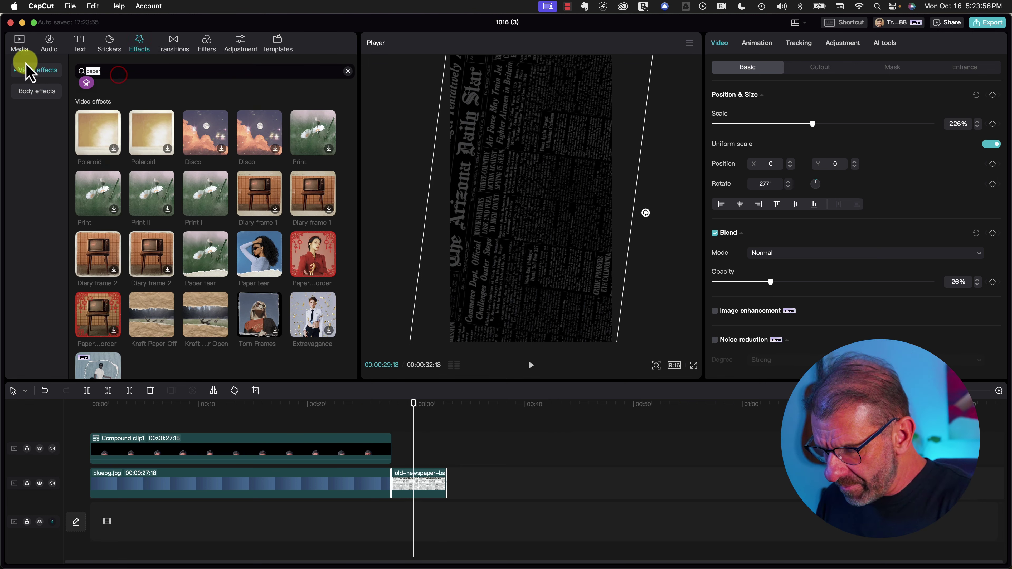
pyautogui.write('REBOUND')
pyautogui.press('Return')
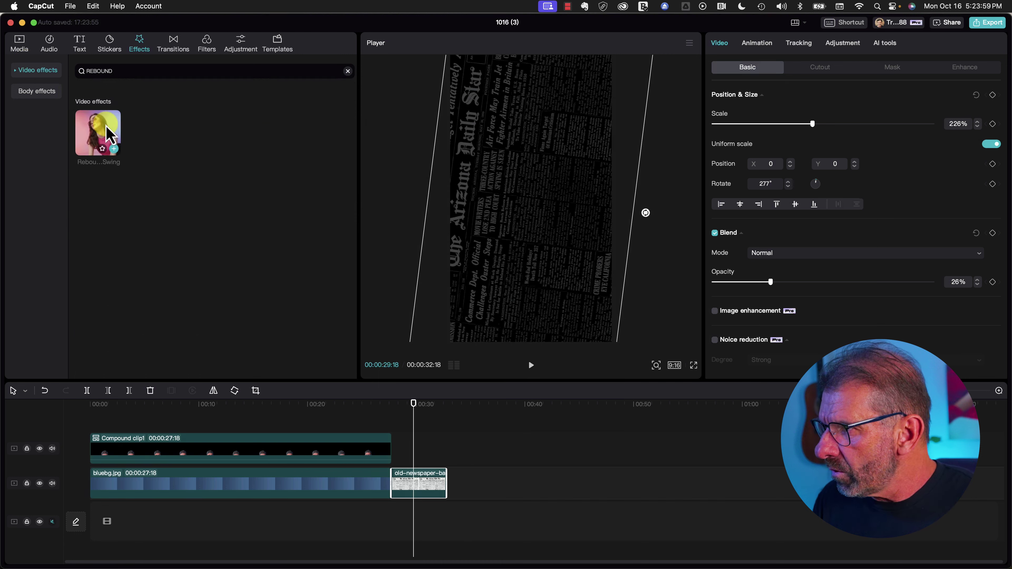
pyautogui.moveTo(110, 134); pyautogui.dragTo(408, 483)
pyautogui.moveTo(415, 405); pyautogui.dragTo(404, 406)
pyautogui.press('space')
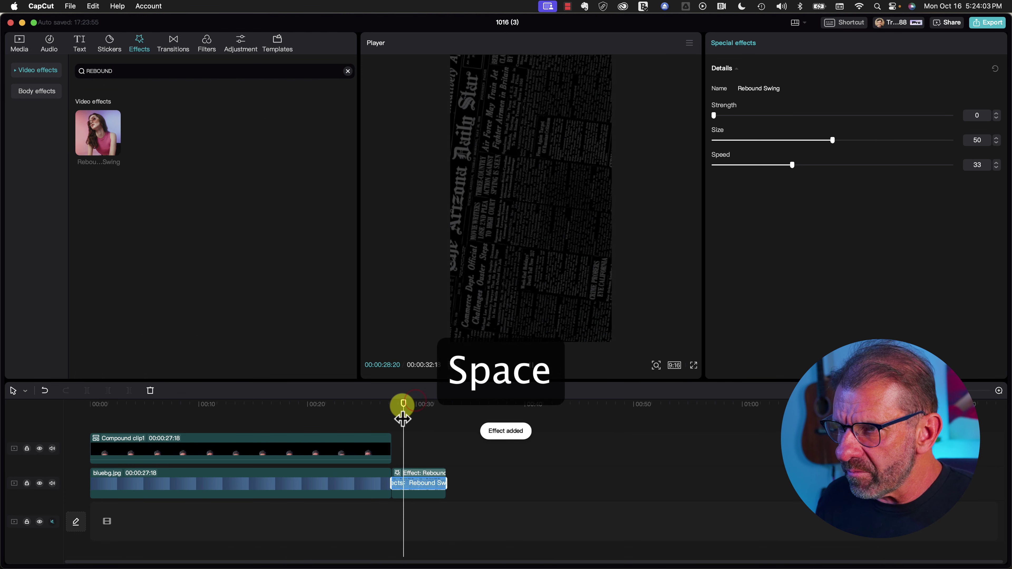
pyautogui.press('space')
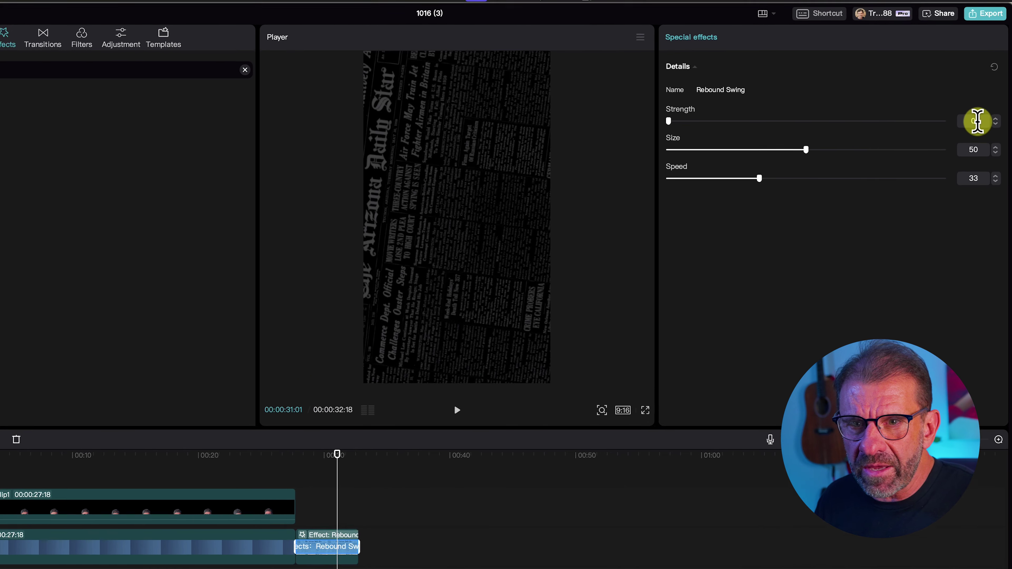
# Step: Set Rebound Swing to Strength 10, Size 30 and Speed 20, then replay the newspaper section
pyautogui.click(977, 115)
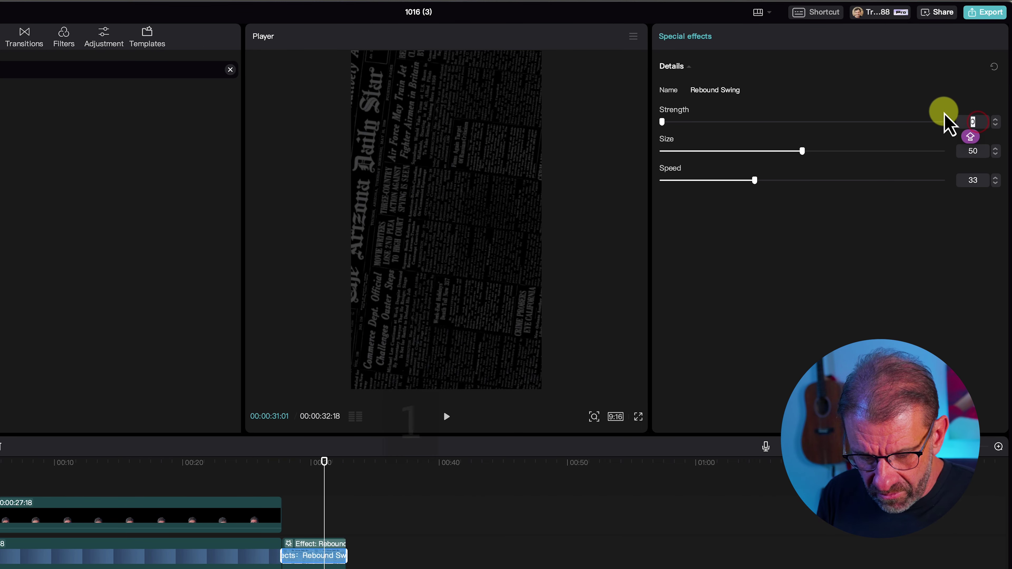
pyautogui.write('10')
pyautogui.click(978, 151)
pyautogui.write('30')
pyautogui.click(979, 177)
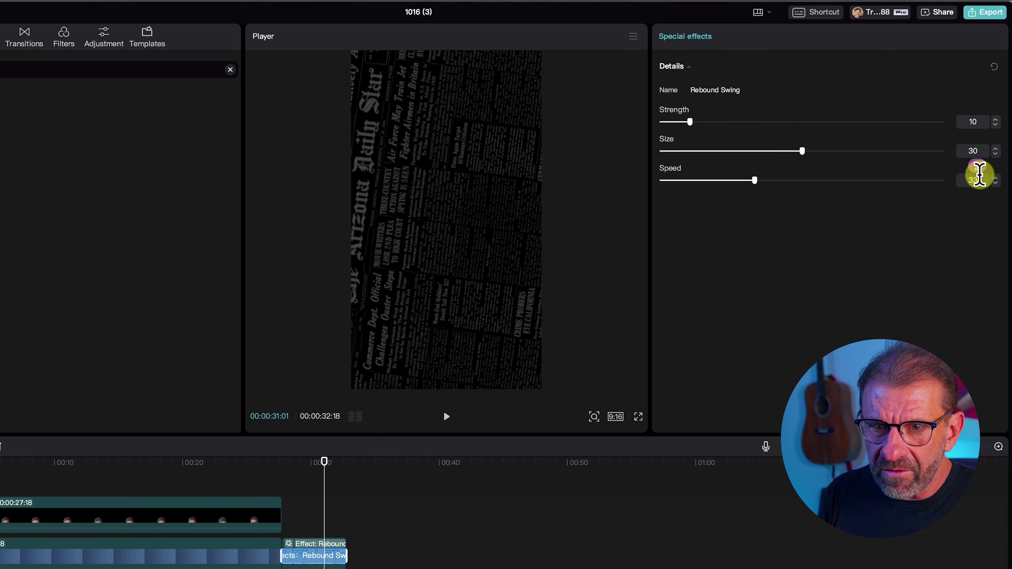
pyautogui.keyDown('shift'); pyautogui.click(973, 180); pyautogui.keyUp('shift')
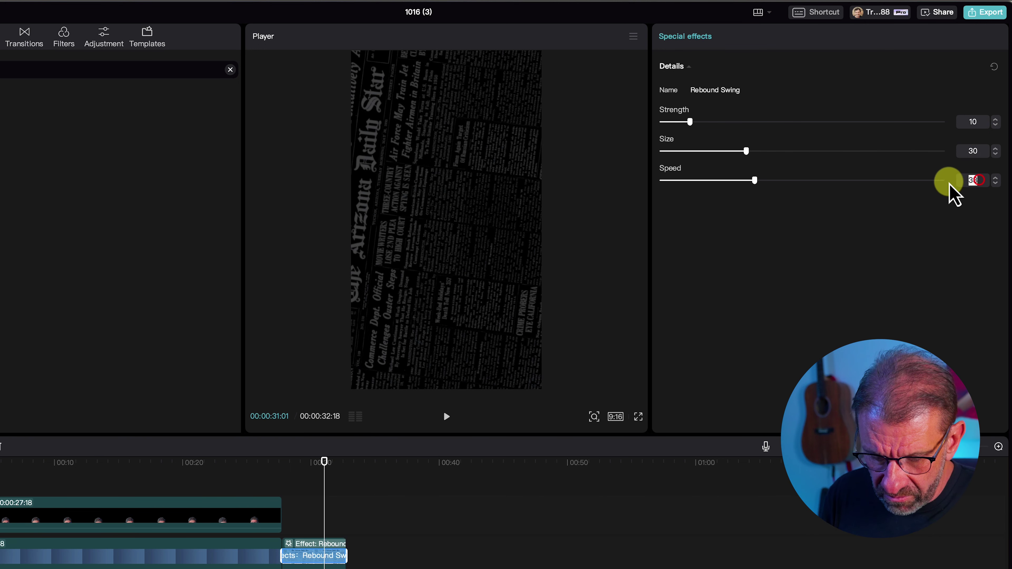
pyautogui.write('20')
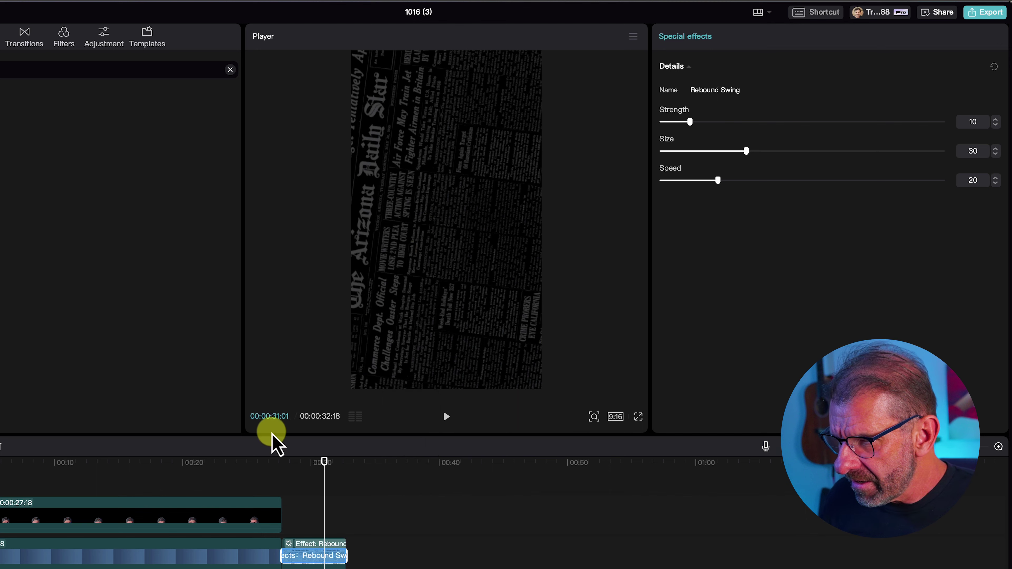
pyautogui.moveTo(322, 462); pyautogui.dragTo(294, 485)
pyautogui.press('space')
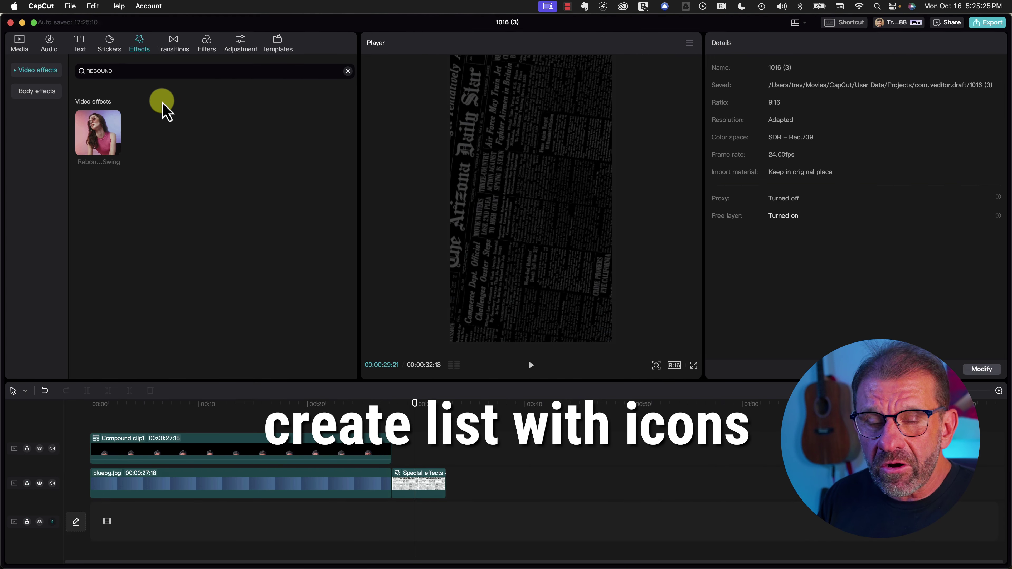
# Step: Add a Default text title in Lipstick Rage near the top of the frame reading 'Create paper edge'
pyautogui.click(90, 46)
pyautogui.moveTo(94, 86); pyautogui.dragTo(419, 415)
pyautogui.press('cmd+a')
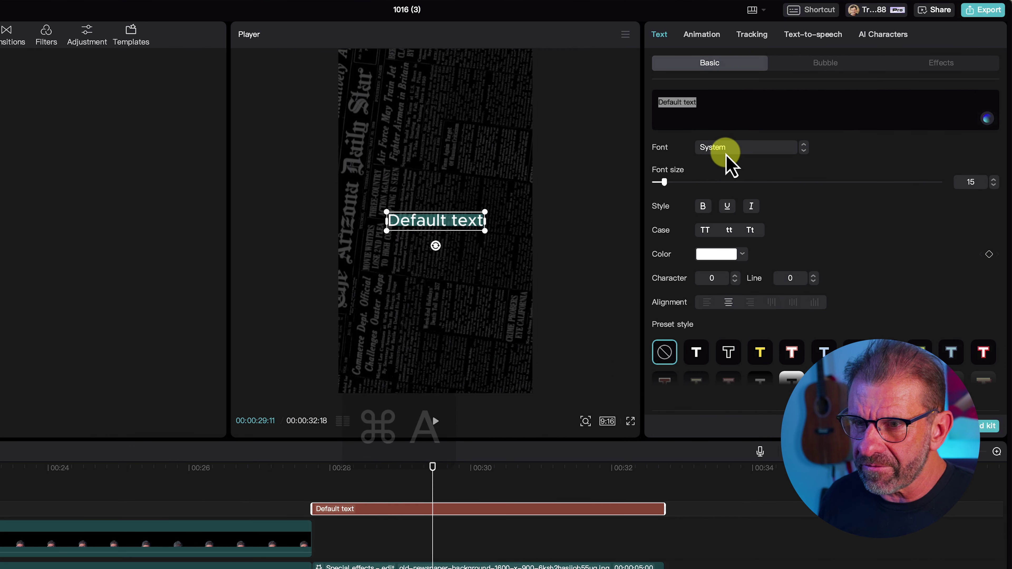
pyautogui.click(727, 150)
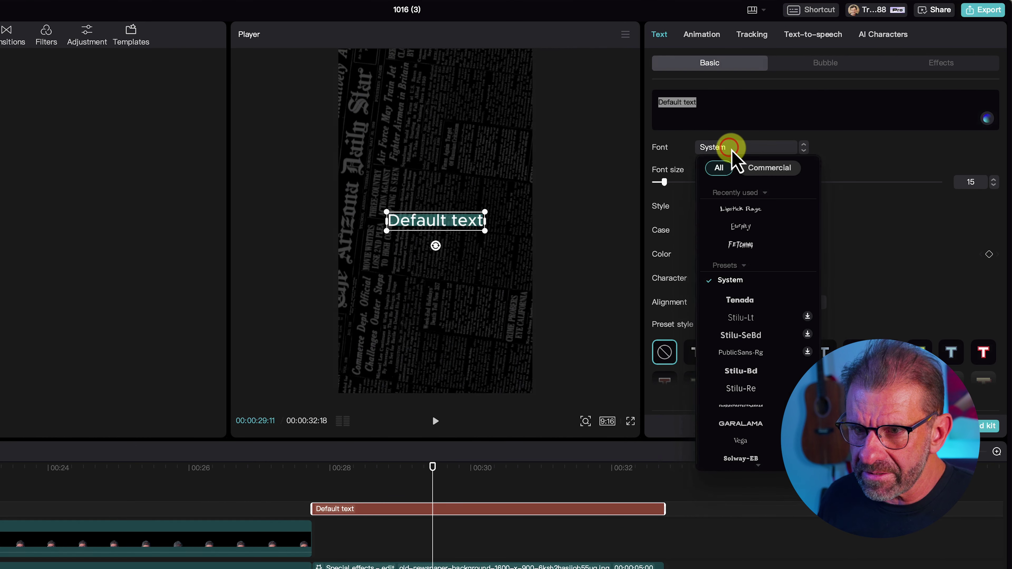
pyautogui.click(742, 209)
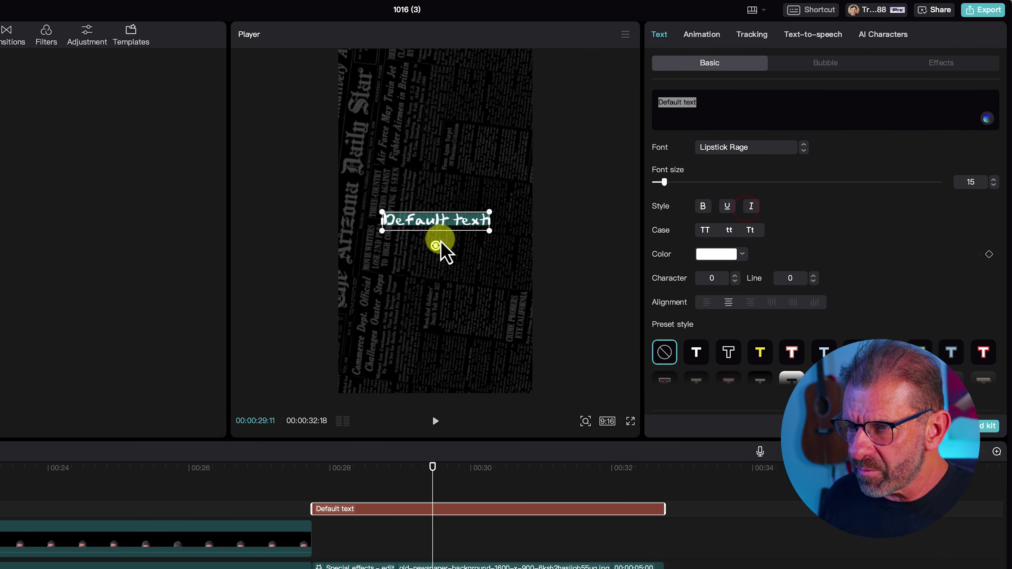
pyautogui.click(423, 224)
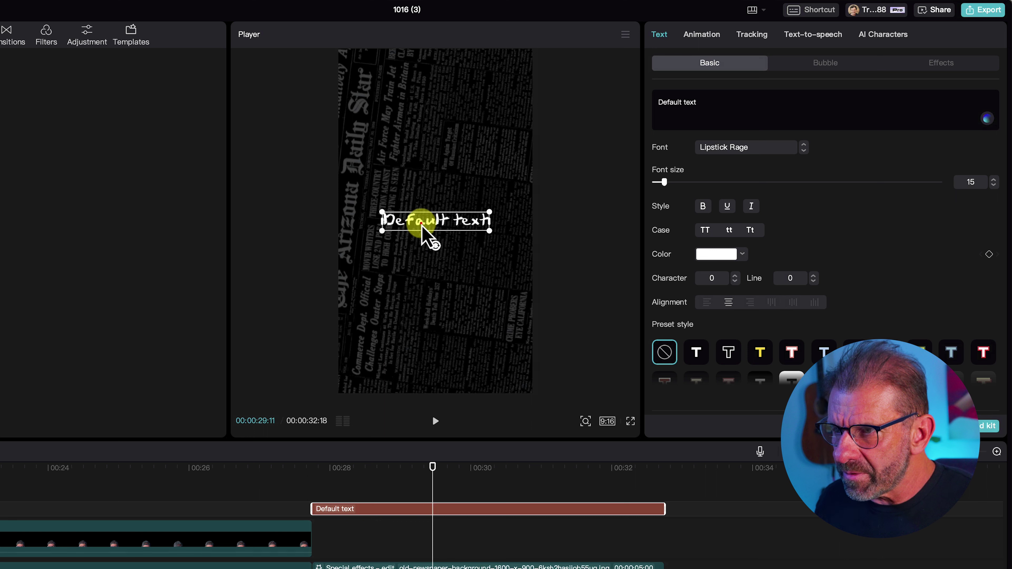
pyautogui.moveTo(423, 224); pyautogui.dragTo(420, 117)
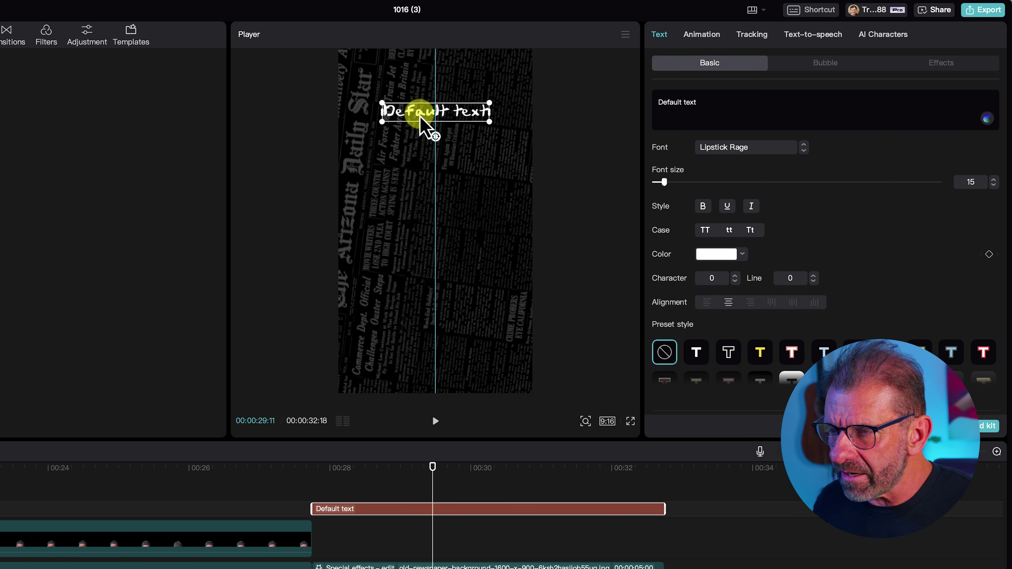
pyautogui.doubleClick(438, 111)
pyautogui.write('Create paper edge')
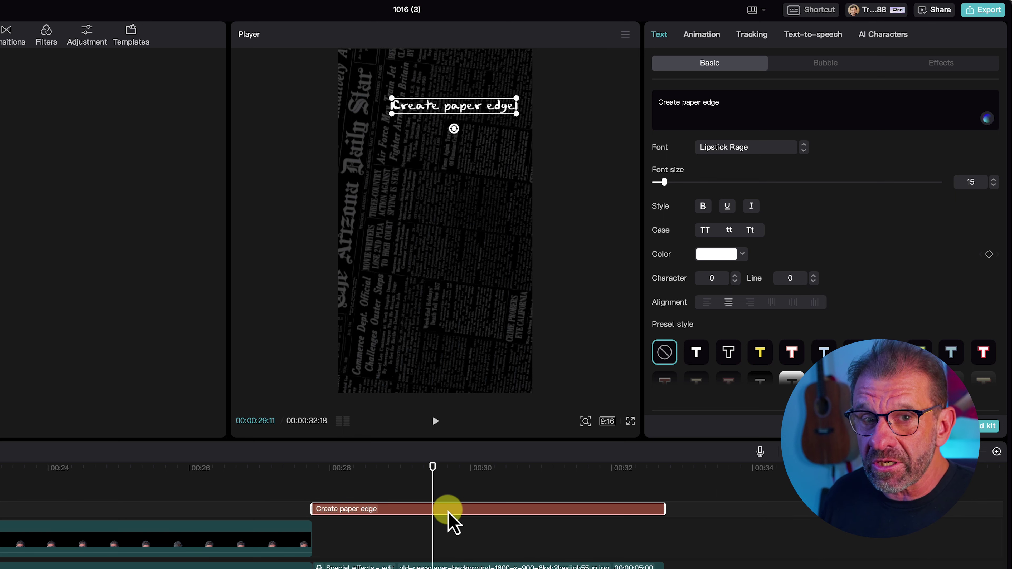
# Step: Duplicate the title into lower lines reading 'Animate BG' and 'Animted list', then select all three
pyautogui.moveTo(448, 512); pyautogui.dragTo(452, 501)
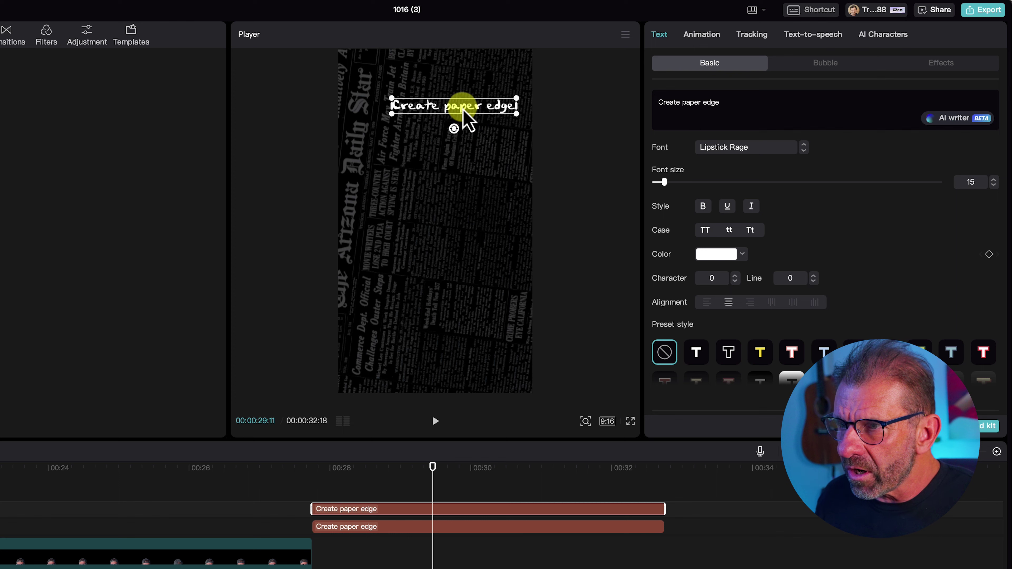
pyautogui.moveTo(462, 108); pyautogui.dragTo(463, 127)
pyautogui.doubleClick(463, 127)
pyautogui.write('Animate B')
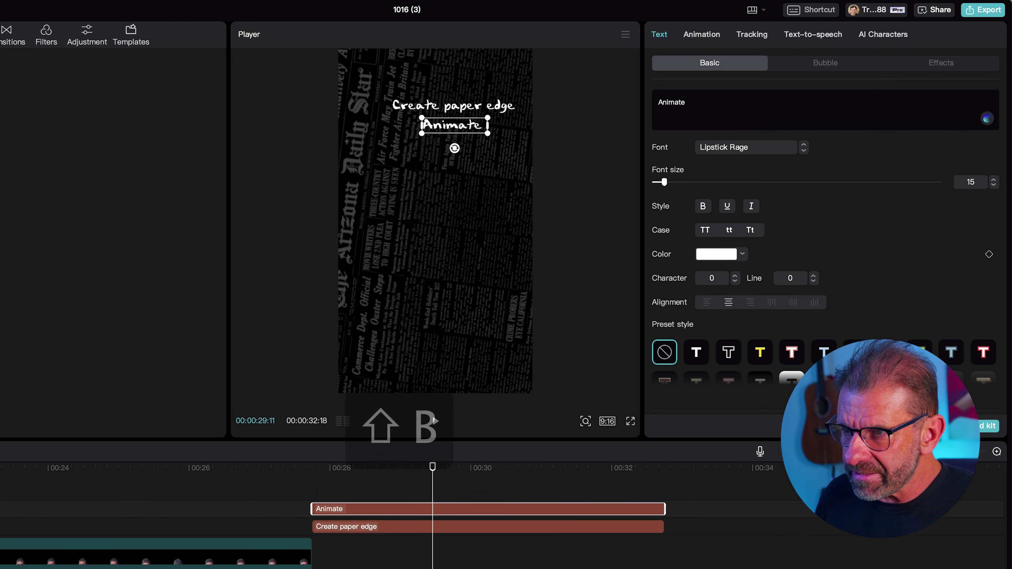
pyautogui.write('G')
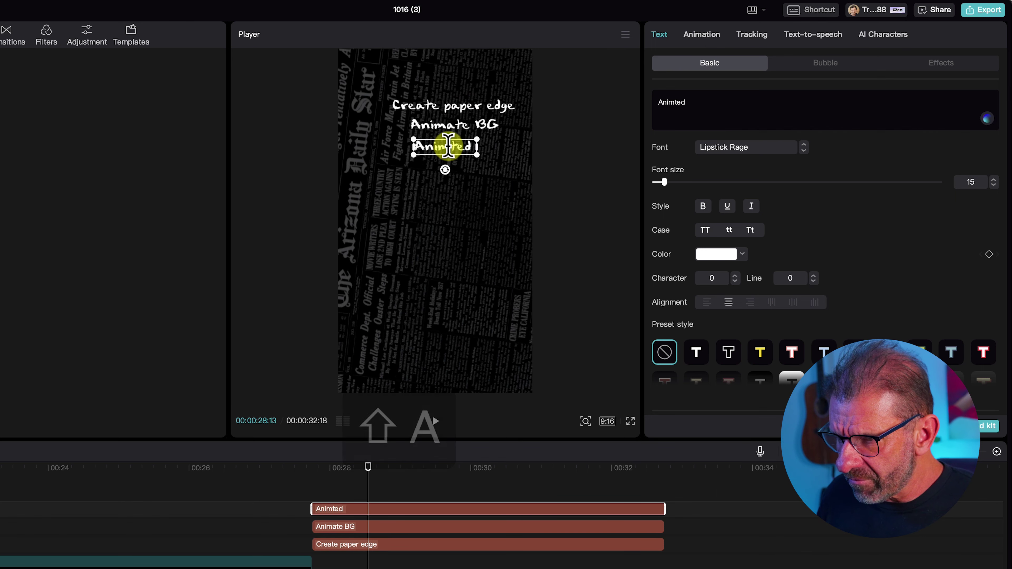
pyautogui.write('list')
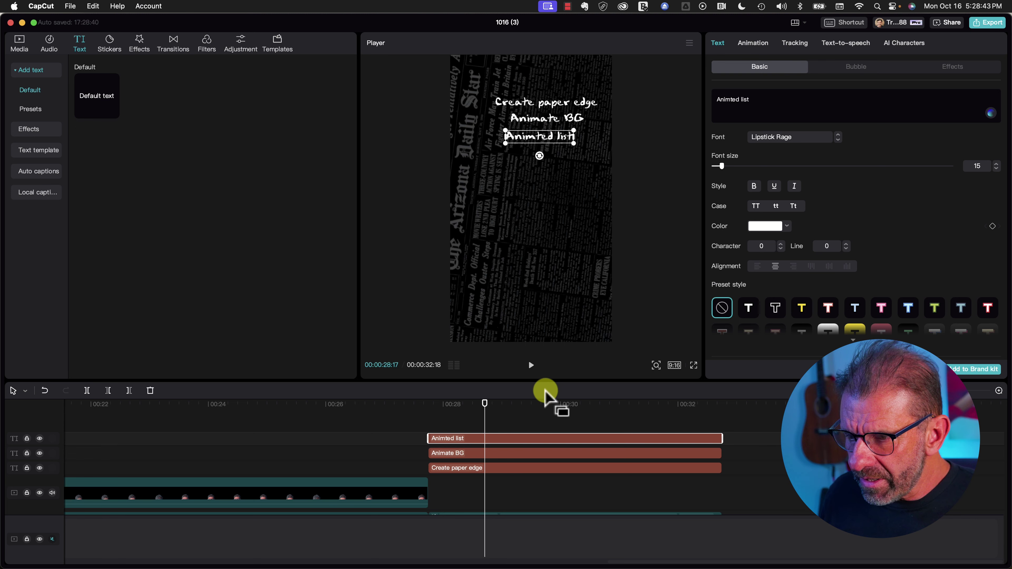
pyautogui.moveTo(761, 483); pyautogui.dragTo(694, 436)
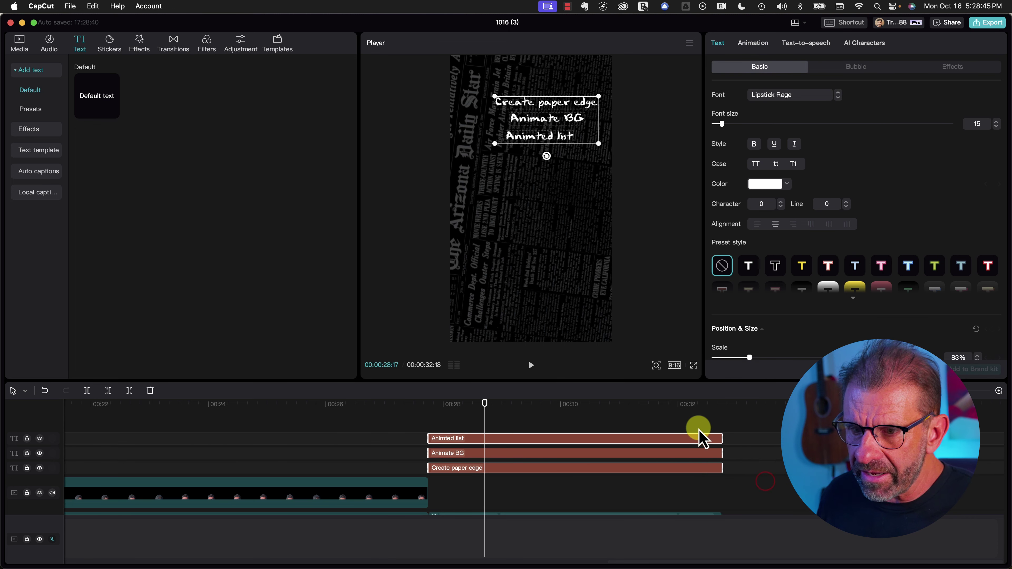
# Step: Left-align the three list titles into a column and correct the third line to 'Animated list'
pyautogui.scroll(-5, 840, 313)
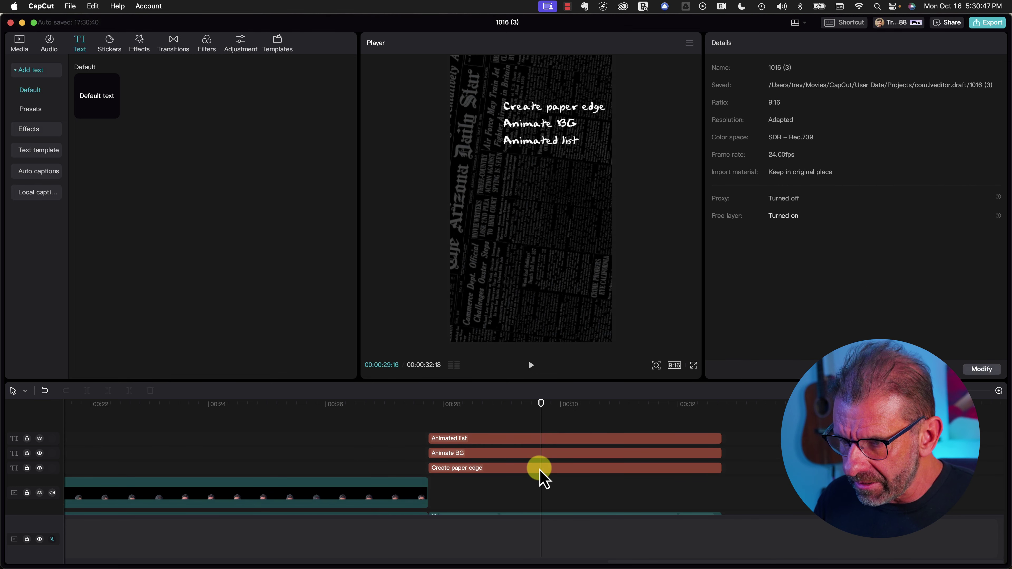
pyautogui.click(540, 470)
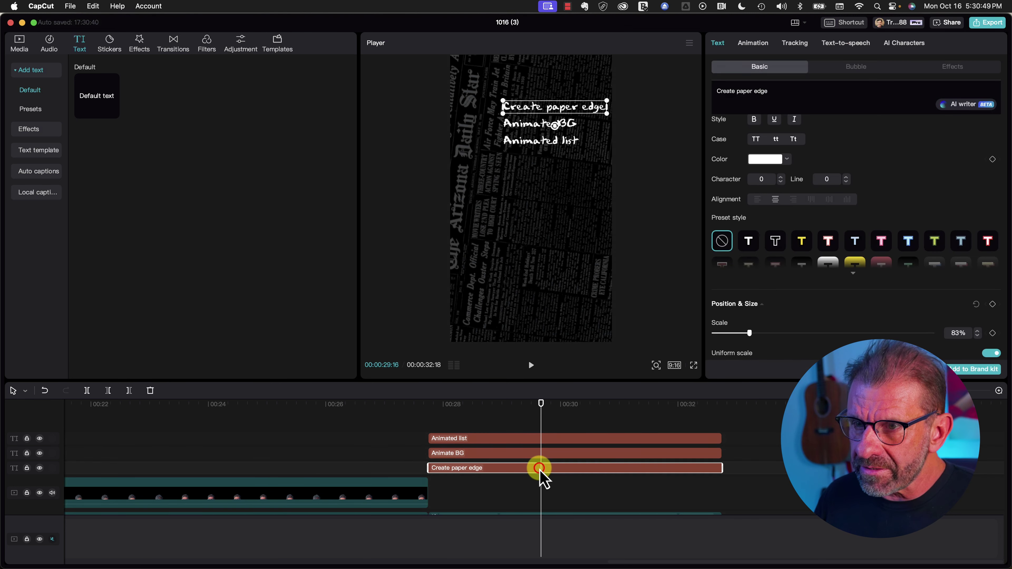
pyautogui.click(754, 43)
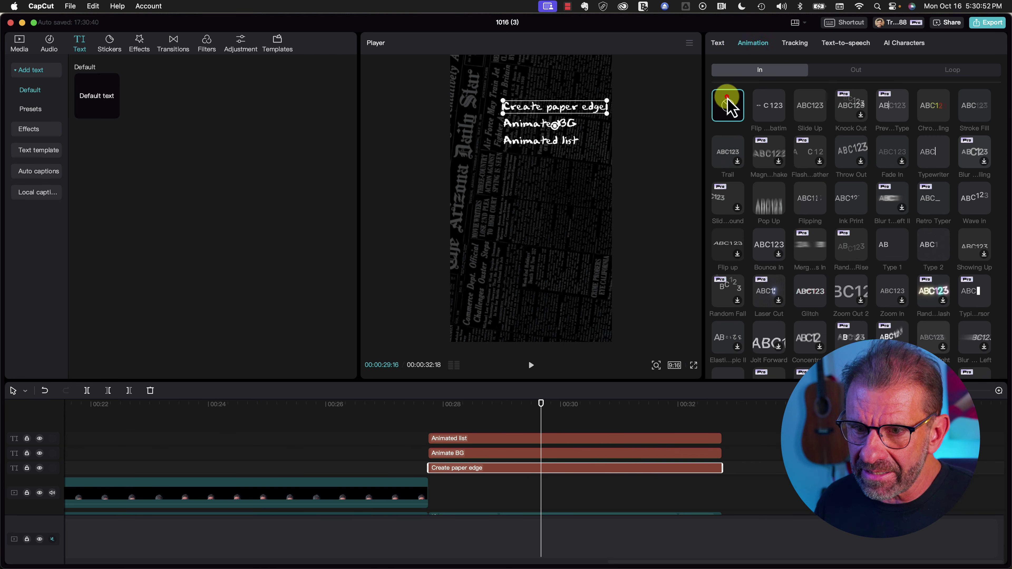
# Step: Apply the Type 1 In animation to the titles and delay the Animate BG clip so lines appear in turn
pyautogui.click(891, 252)
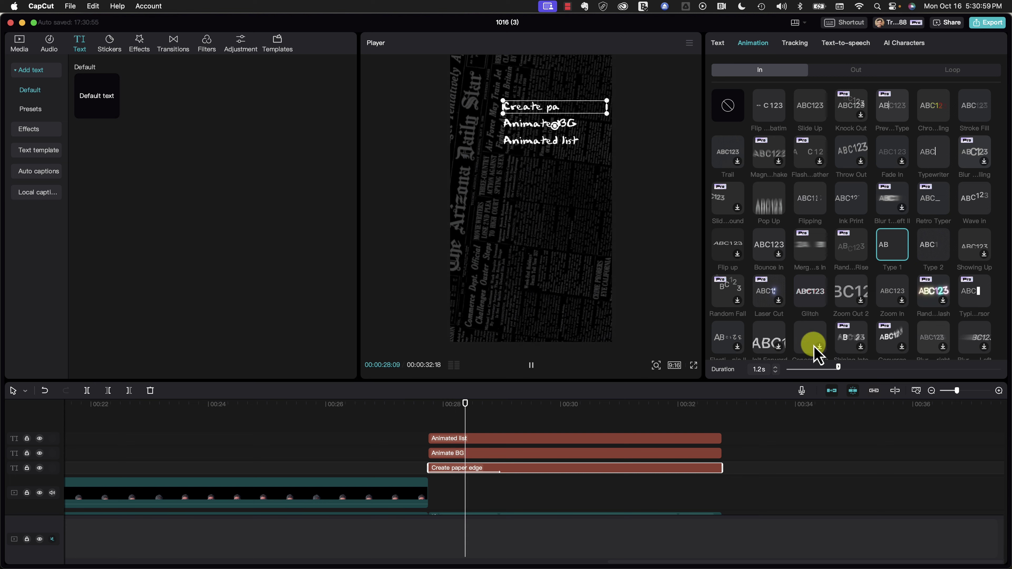
pyautogui.click(599, 453)
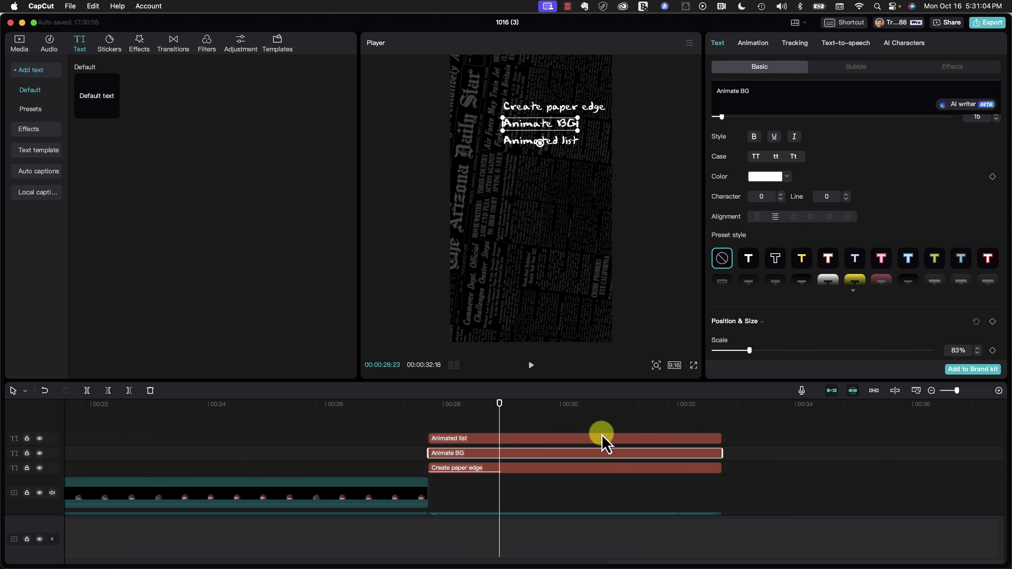
pyautogui.click(430, 406)
pyautogui.press('space')
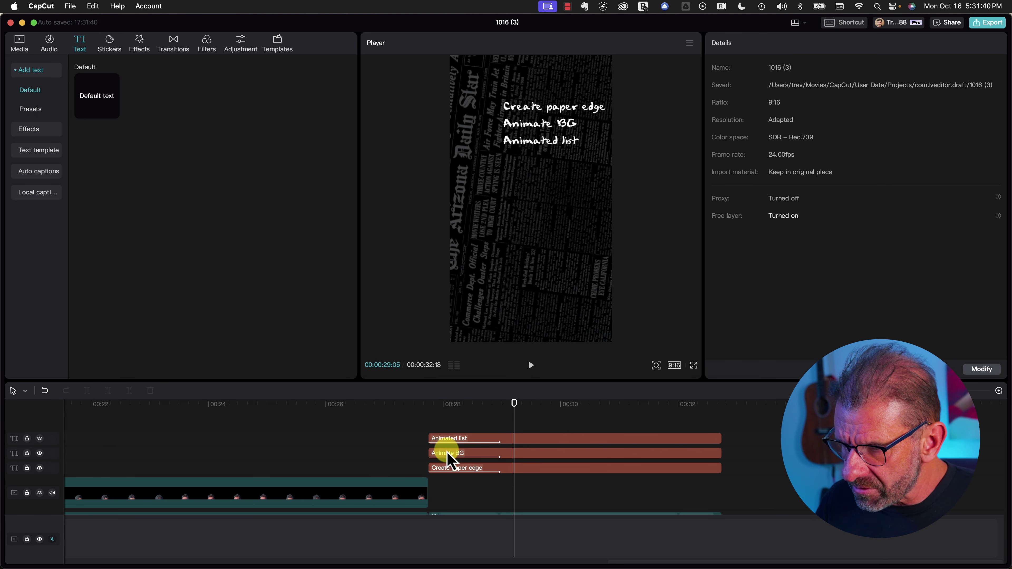
pyautogui.moveTo(451, 462); pyautogui.dragTo(513, 443)
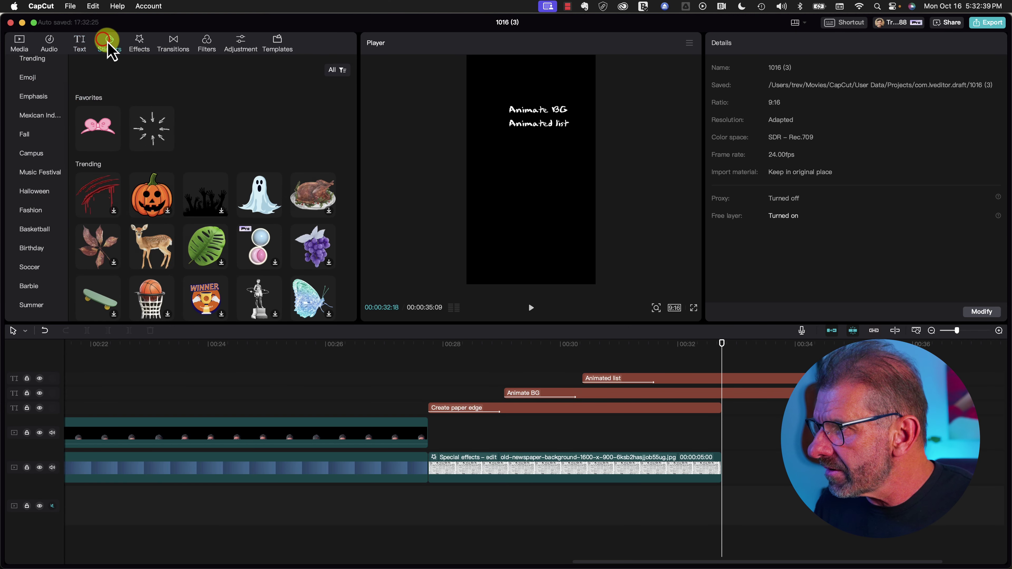
# Step: Place the green Emphasis check sticker at about 9% beside 'Create paper edge', plus a later-starting copy
pyautogui.click(38, 97)
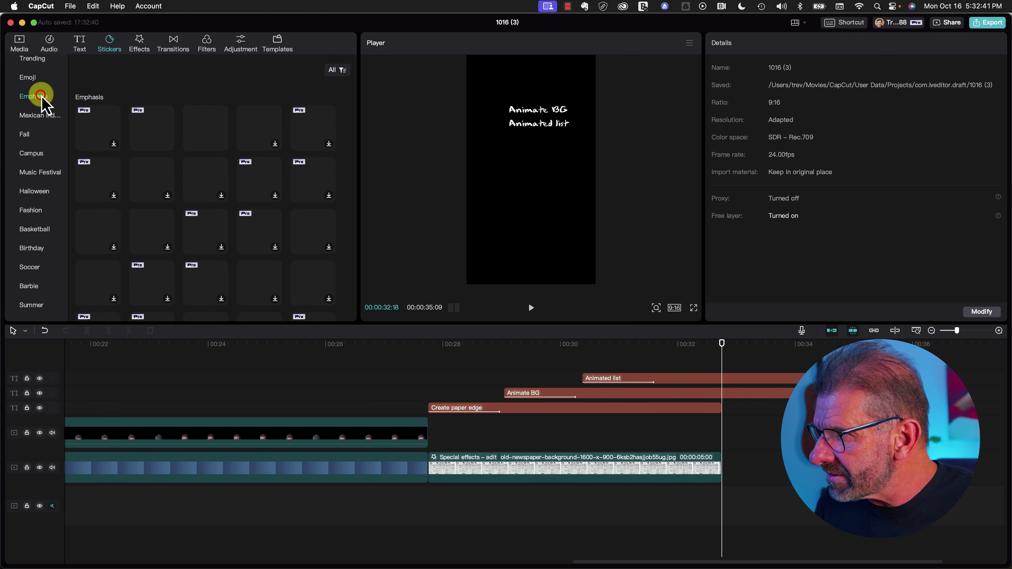
pyautogui.scroll(-10, 326, 180)
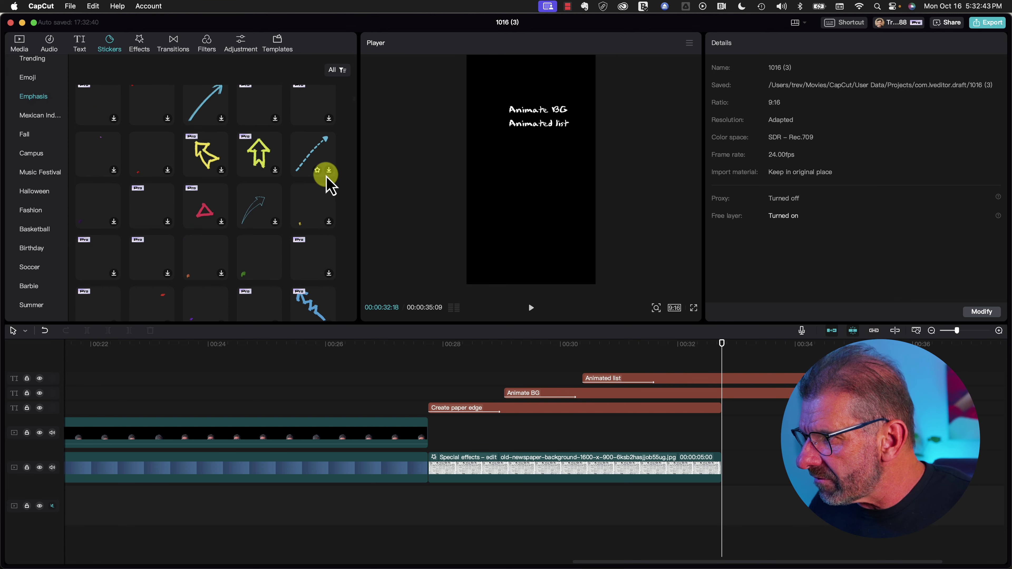
pyautogui.scroll(-4, 326, 180)
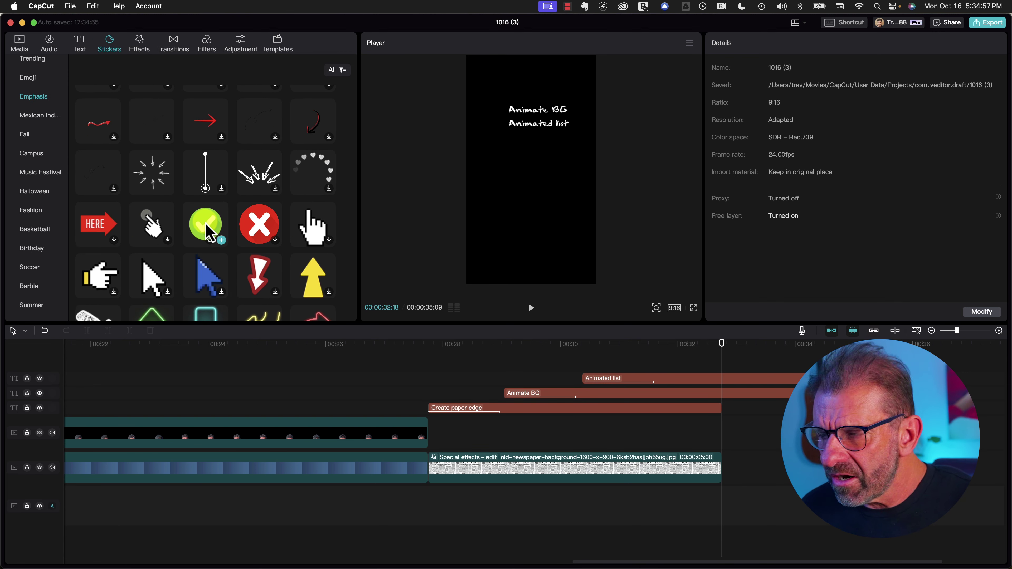
pyautogui.moveTo(207, 233); pyautogui.dragTo(462, 389)
pyautogui.click(441, 344)
pyautogui.click(499, 344)
pyautogui.moveTo(463, 101); pyautogui.dragTo(500, 108)
pyautogui.click(478, 381)
pyautogui.moveTo(481, 389); pyautogui.dragTo(515, 381)
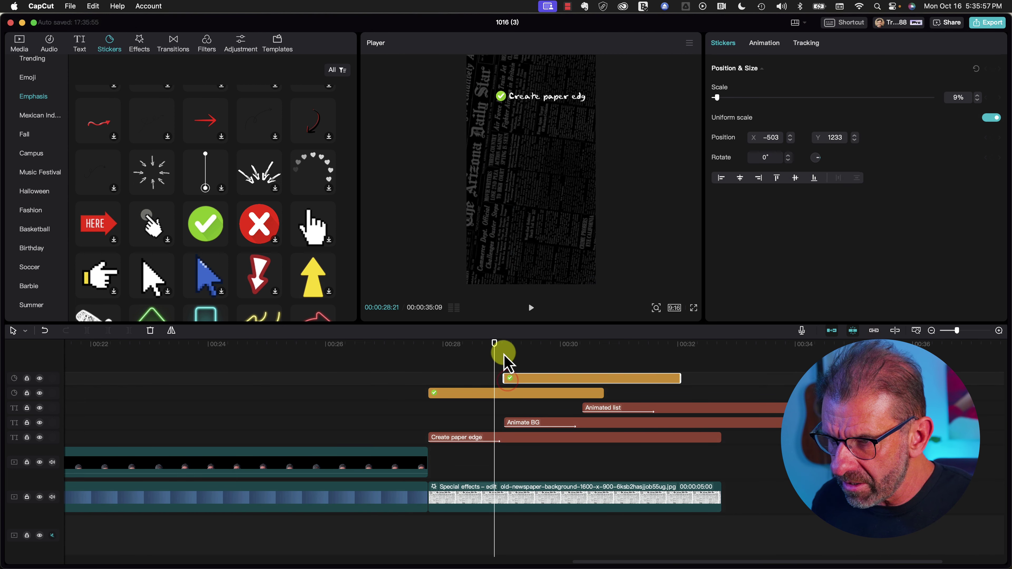
pyautogui.moveTo(495, 344); pyautogui.dragTo(584, 362)
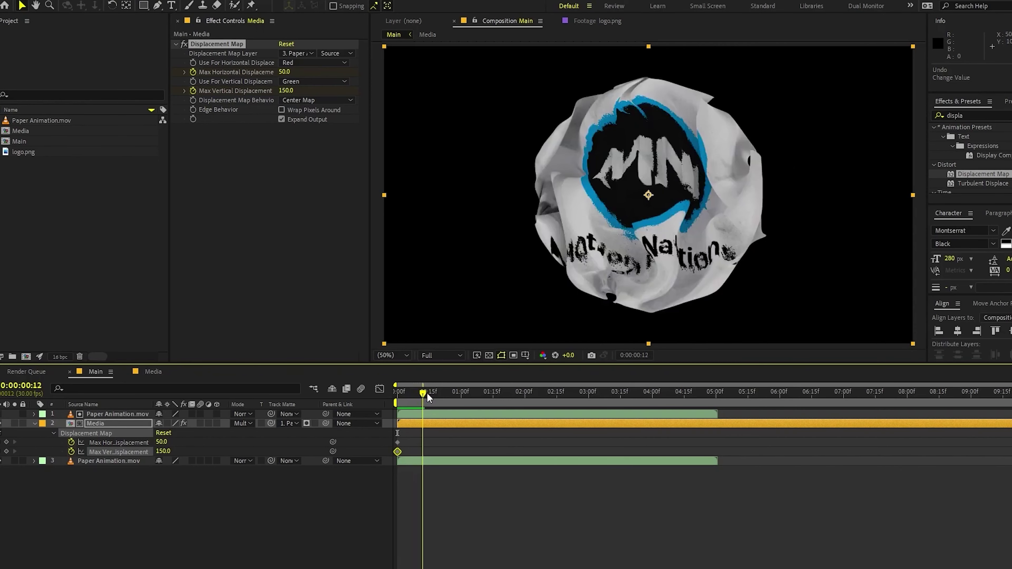
# Step: Step back a frame in the paper-ball comp and edit the Displacement Map's Max Horizontal Displacement
pyautogui.moveTo(427, 397); pyautogui.dragTo(426, 396)
pyautogui.click(285, 72)
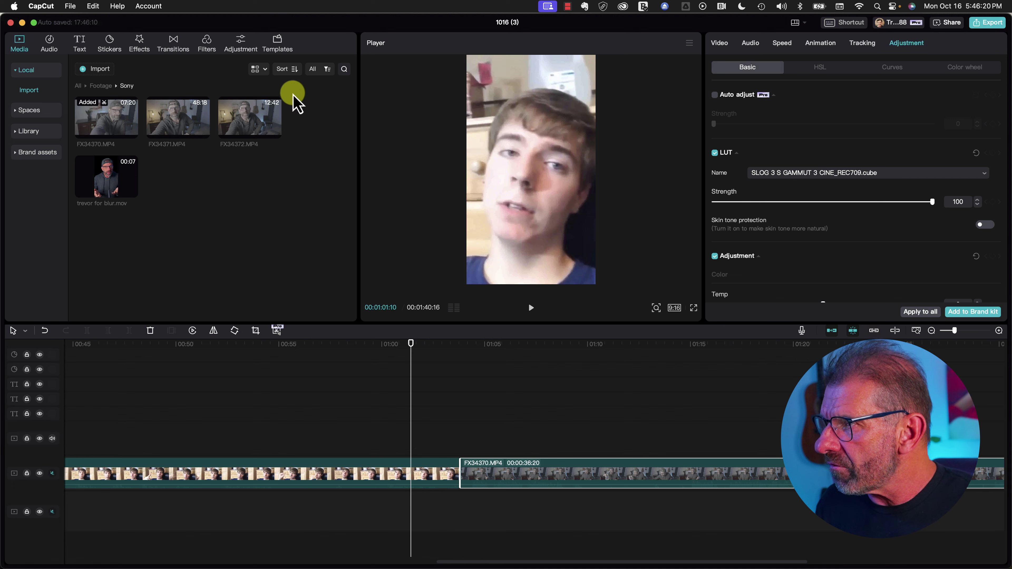
# Step: Add the Paper Ball transition at the junction of the two clips and preview it
pyautogui.click(171, 43)
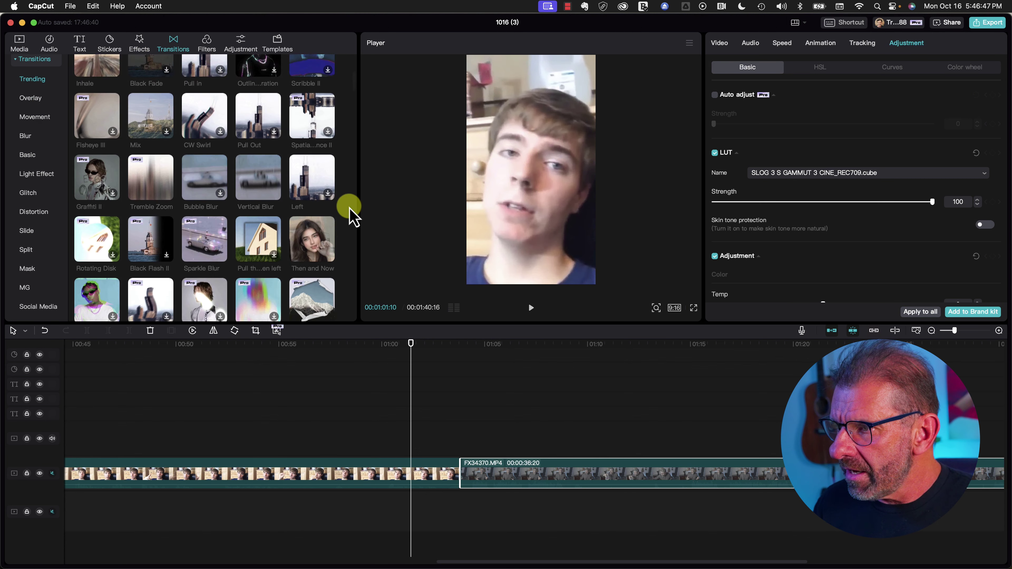
pyautogui.scroll(-2, 351, 215)
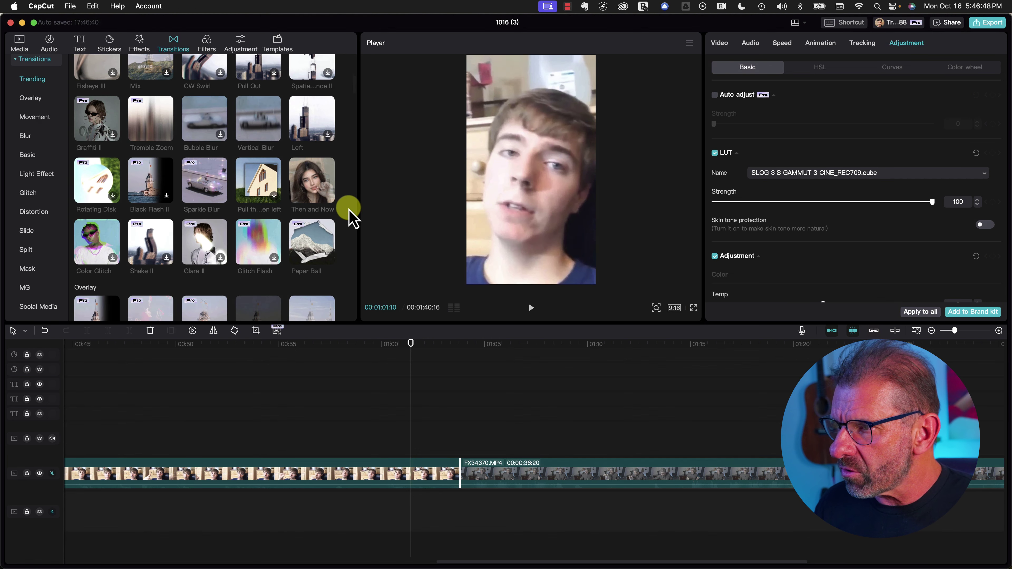
pyautogui.moveTo(321, 240); pyautogui.dragTo(460, 473)
pyautogui.moveTo(461, 343); pyautogui.dragTo(436, 355)
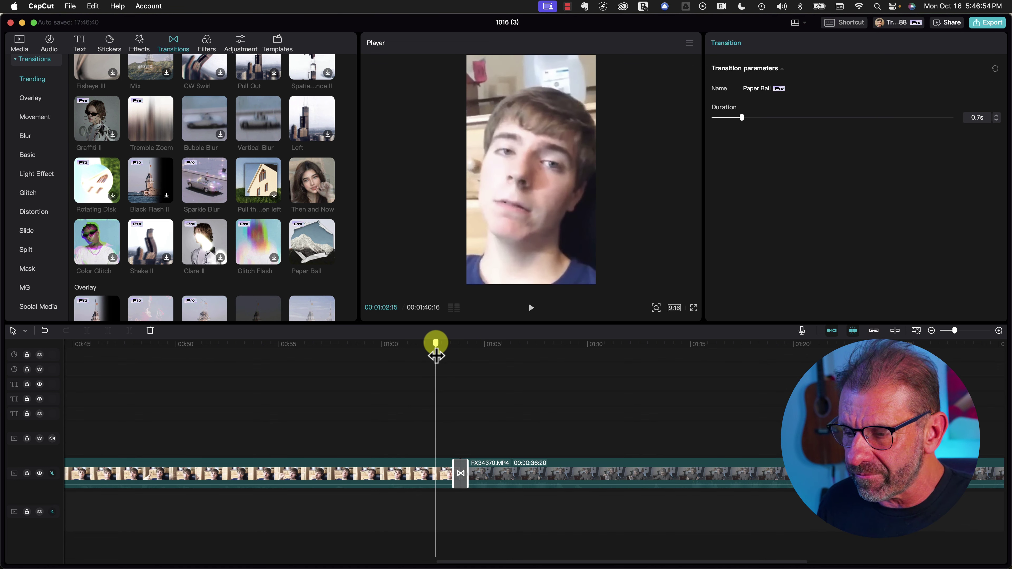
pyautogui.press('space')
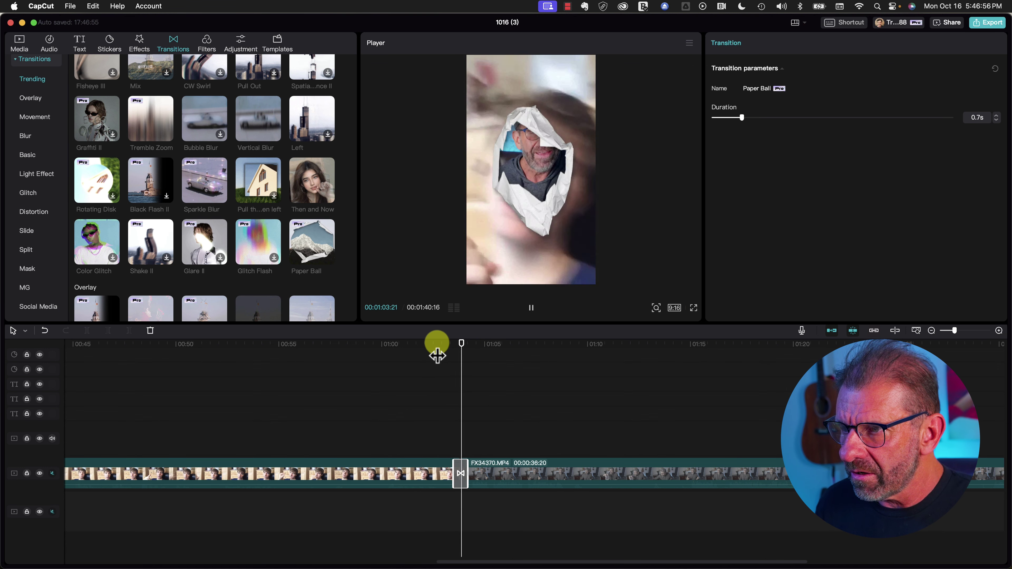
pyautogui.press('space')
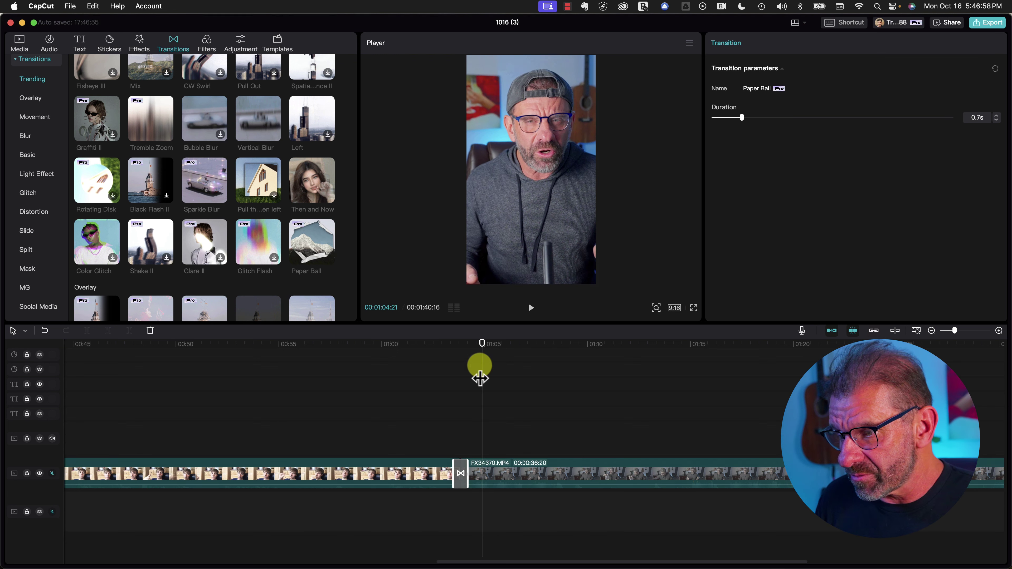
# Step: Lengthen the Paper Ball transition to 1.4s and replay it
pyautogui.moveTo(458, 468); pyautogui.dragTo(468, 469)
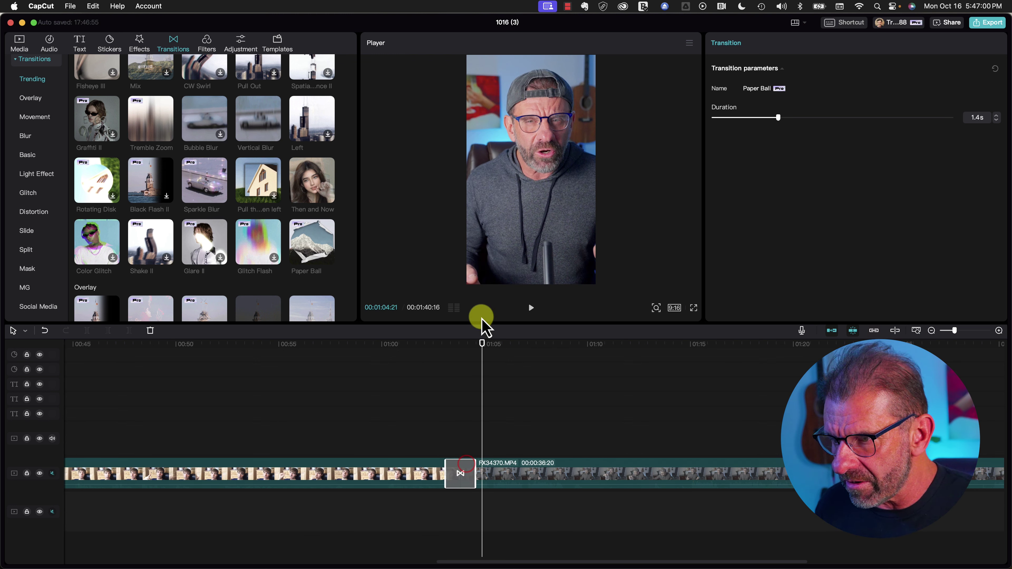
pyautogui.click(441, 344)
pyautogui.press('space')
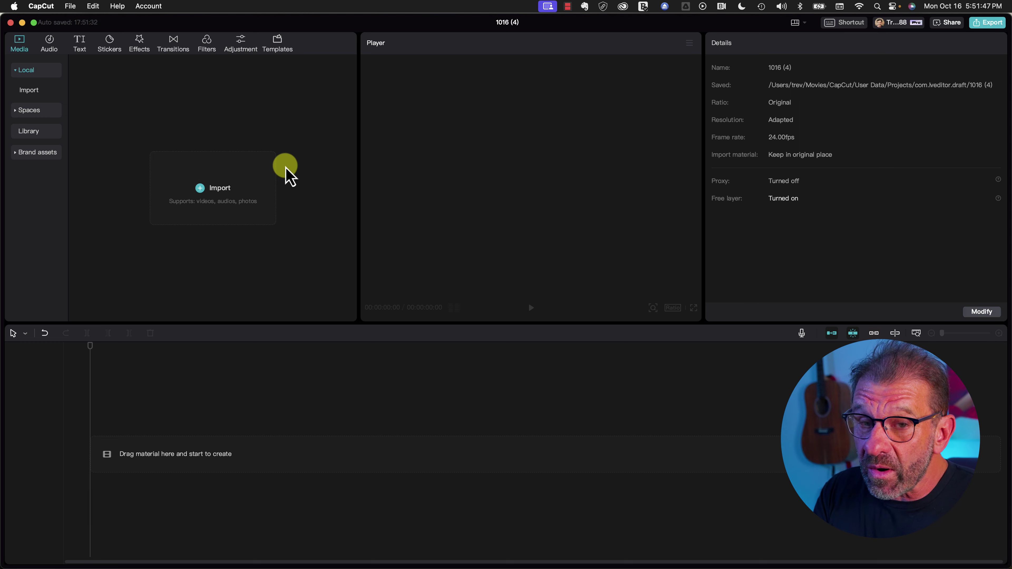
# Step: Place capcut logo.png on the timeline, extend it to 00:00:07:23, and split it at 00:04
pyautogui.click(207, 188)
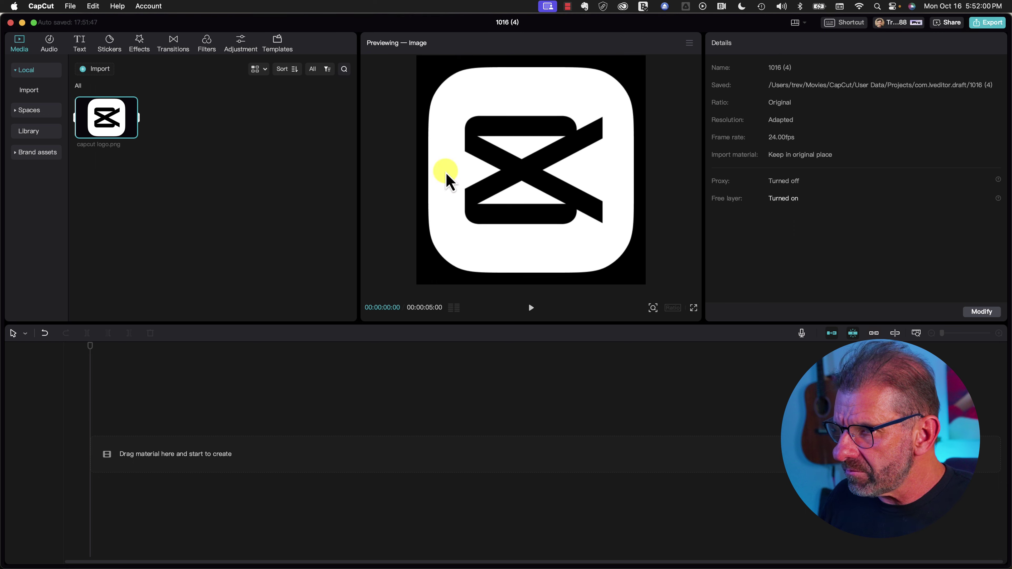
pyautogui.moveTo(106, 118); pyautogui.dragTo(109, 459)
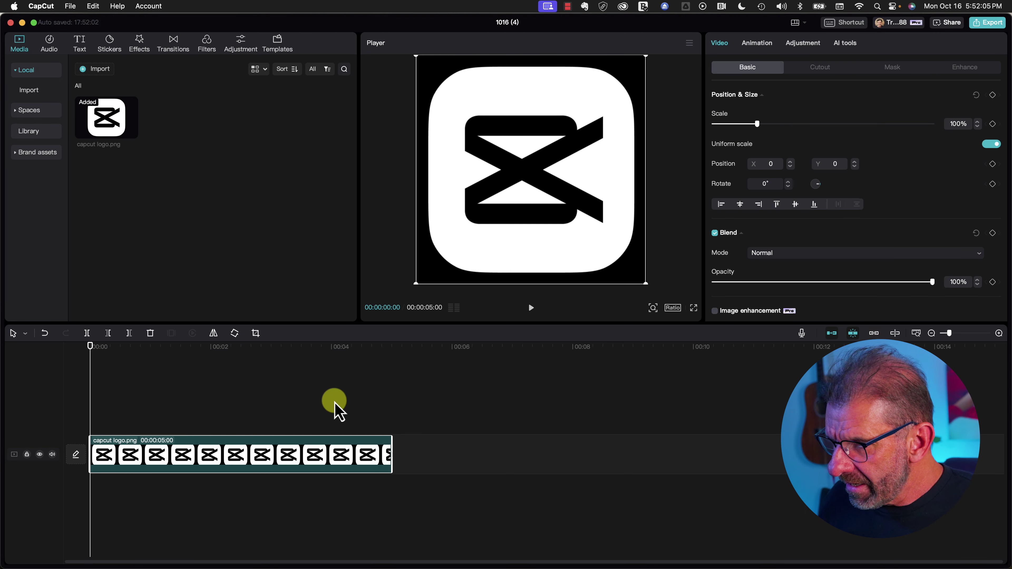
pyautogui.moveTo(397, 448); pyautogui.dragTo(571, 439)
pyautogui.moveTo(385, 346); pyautogui.dragTo(332, 347)
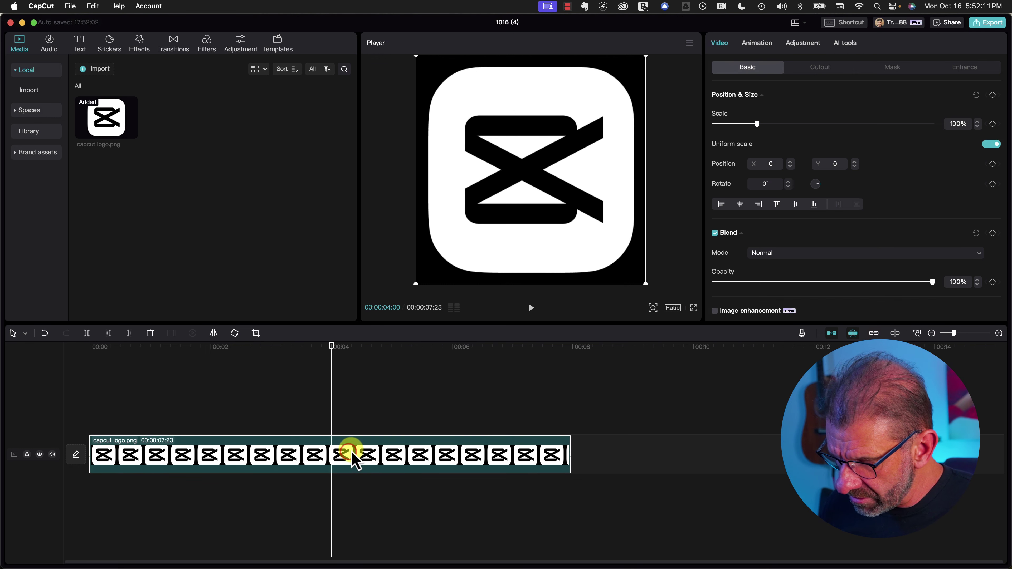
pyautogui.press('super+b')
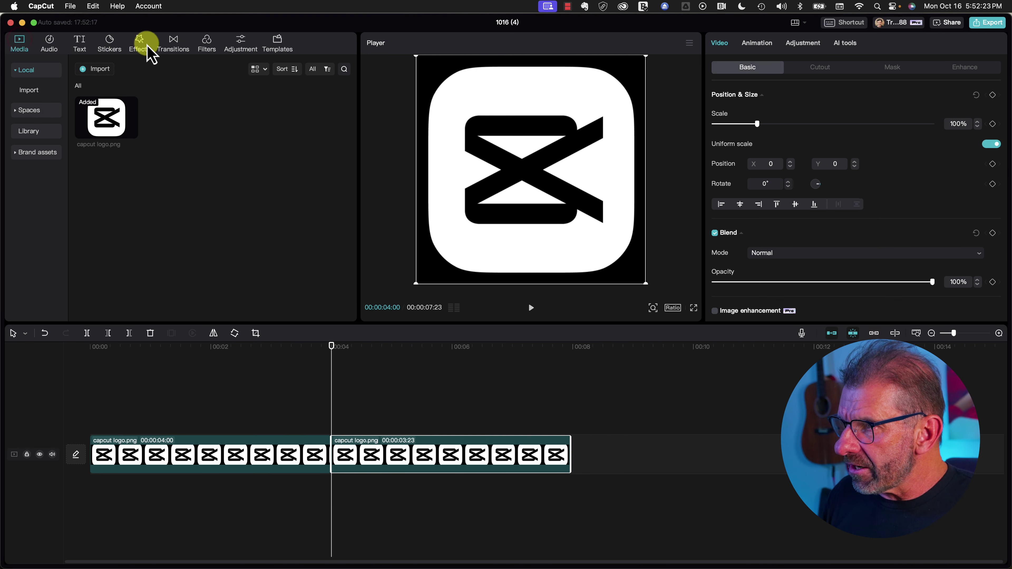
# Step: Add a Paper Ball transition at the logo clips' cut, accepting duplicate frames, and preview it
pyautogui.click(174, 43)
pyautogui.scroll(-2, 309, 181)
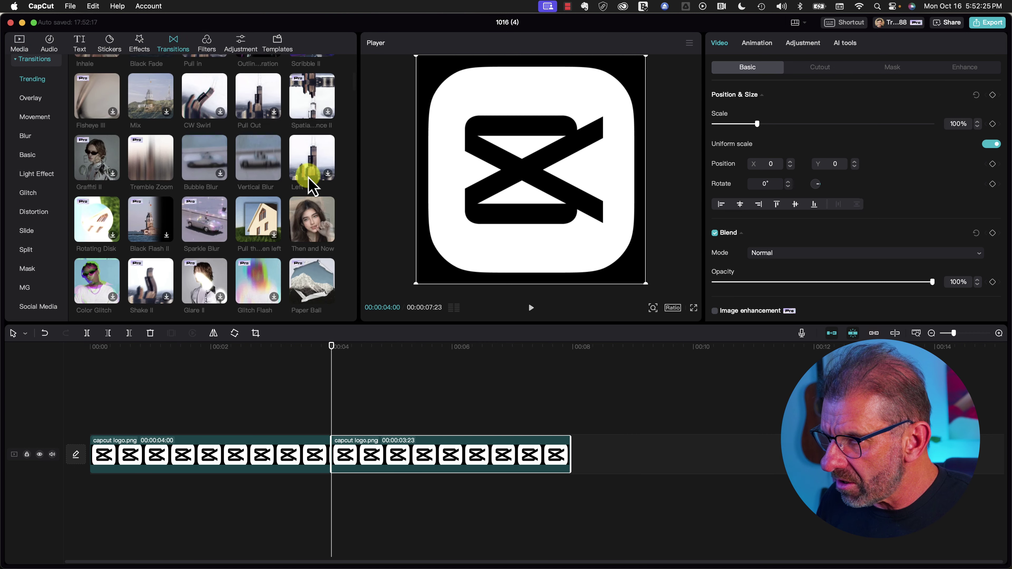
pyautogui.moveTo(313, 186); pyautogui.dragTo(331, 454)
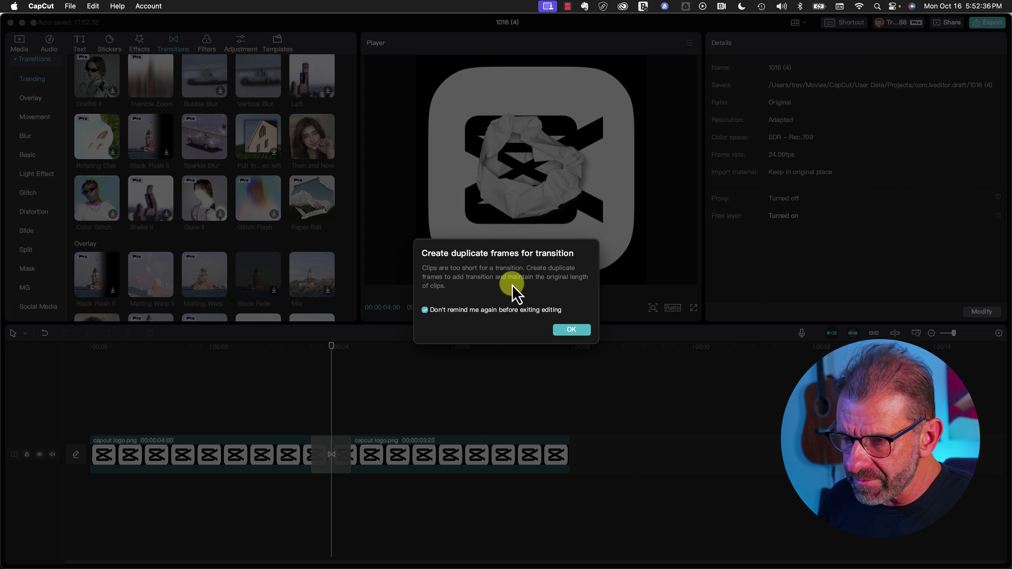
pyautogui.click(572, 330)
pyautogui.moveTo(332, 347); pyautogui.dragTo(295, 355)
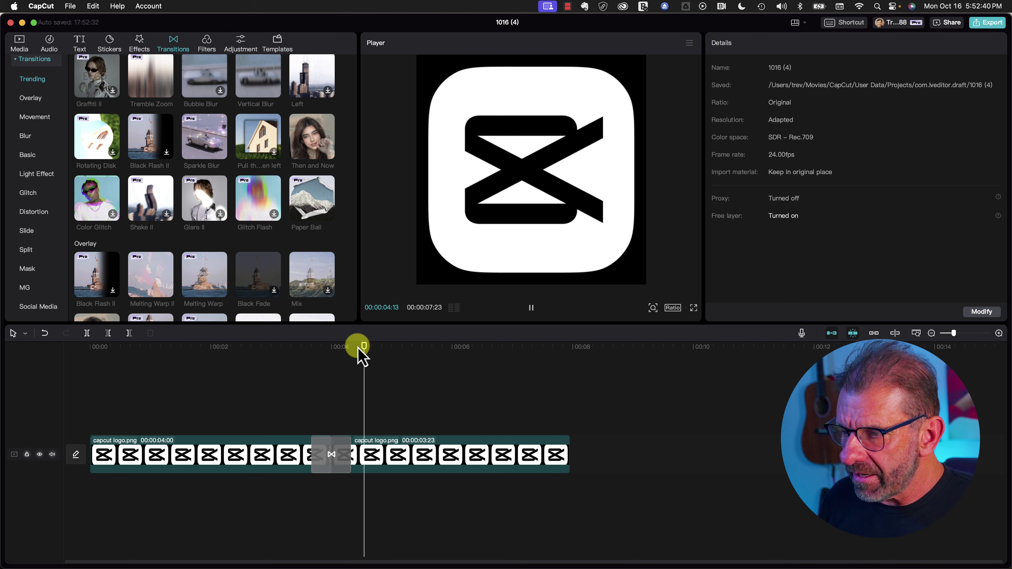
pyautogui.moveTo(391, 346); pyautogui.dragTo(265, 377)
# Step: Set the first logo clip's opacity to 0% and check the now-transparent section
pyautogui.click(283, 447)
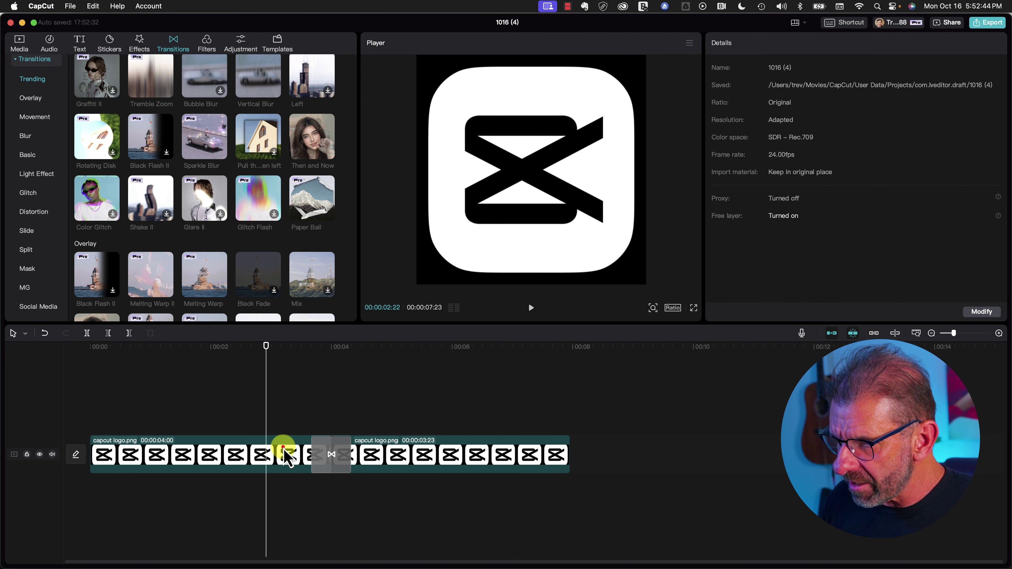
pyautogui.moveTo(923, 281); pyautogui.dragTo(669, 298)
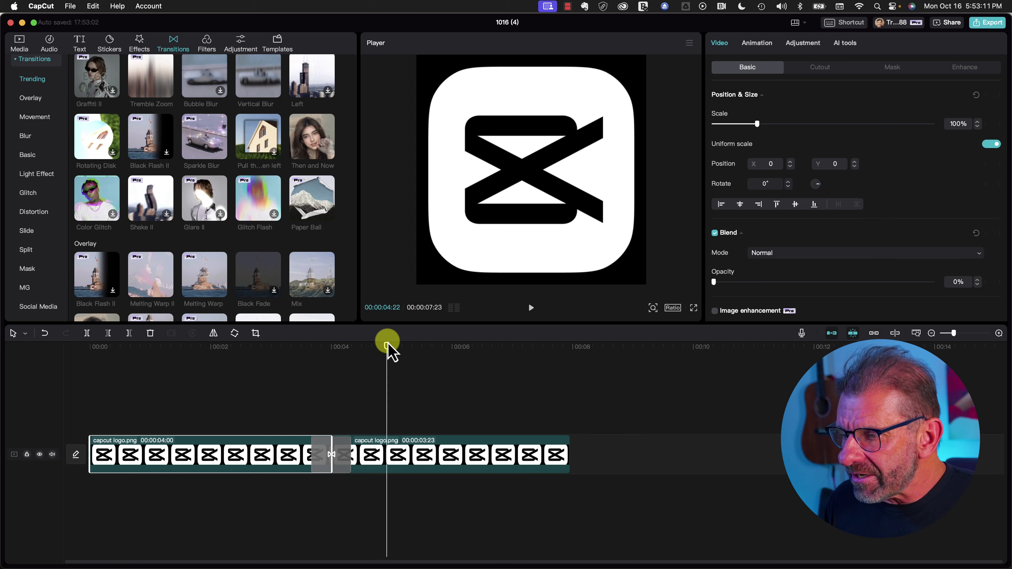
pyautogui.moveTo(387, 344); pyautogui.dragTo(372, 370)
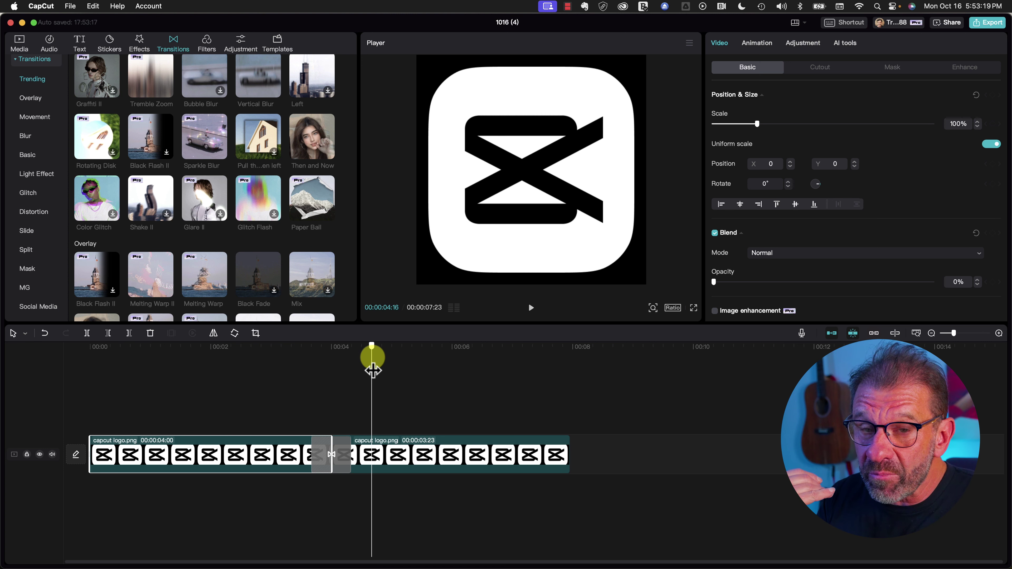
pyautogui.moveTo(373, 370); pyautogui.dragTo(303, 380)
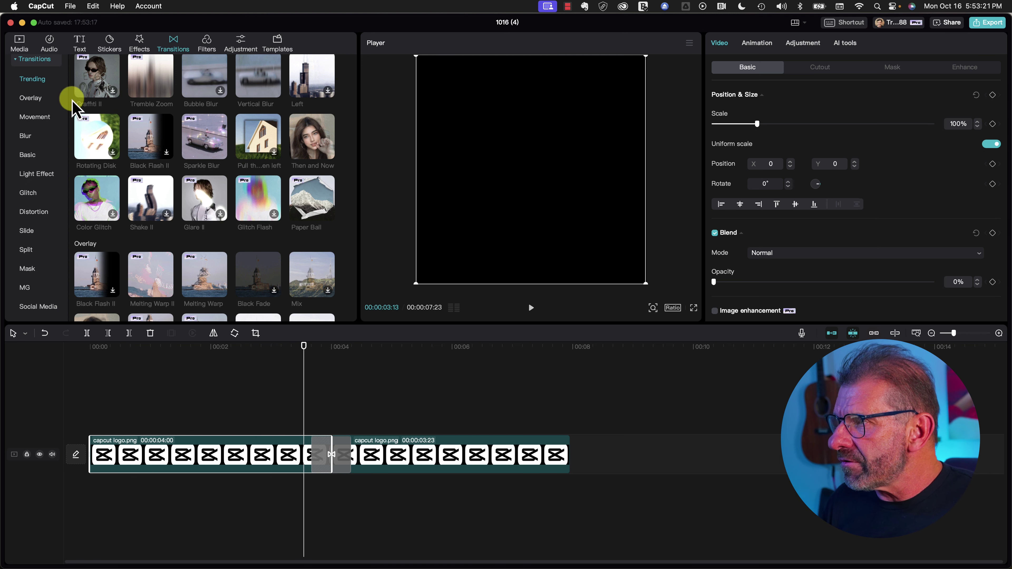
# Step: Add the library's green-screen clip on a track beneath the logo clips
pyautogui.click(19, 43)
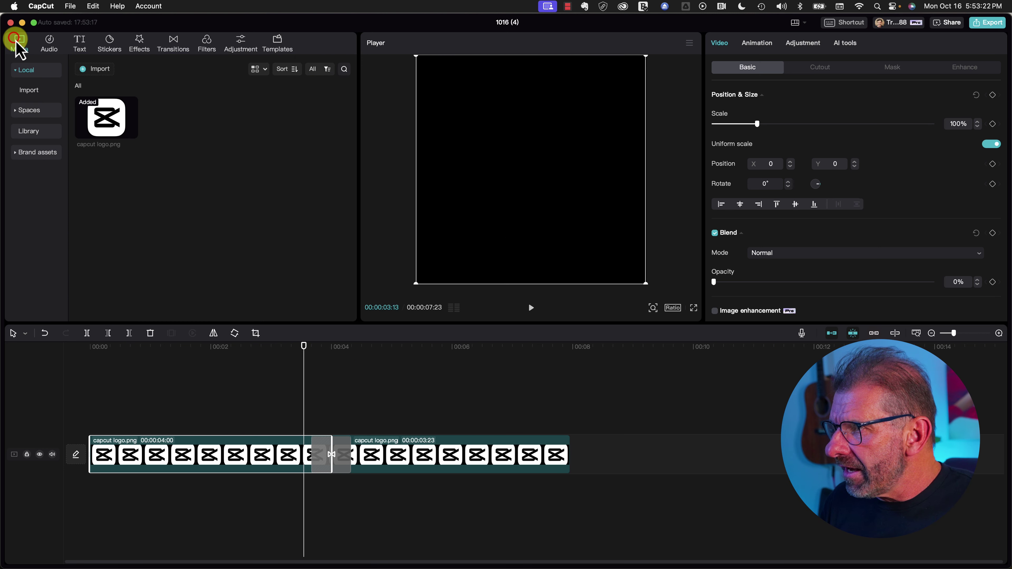
pyautogui.click(48, 137)
pyautogui.scroll(-10, 291, 216)
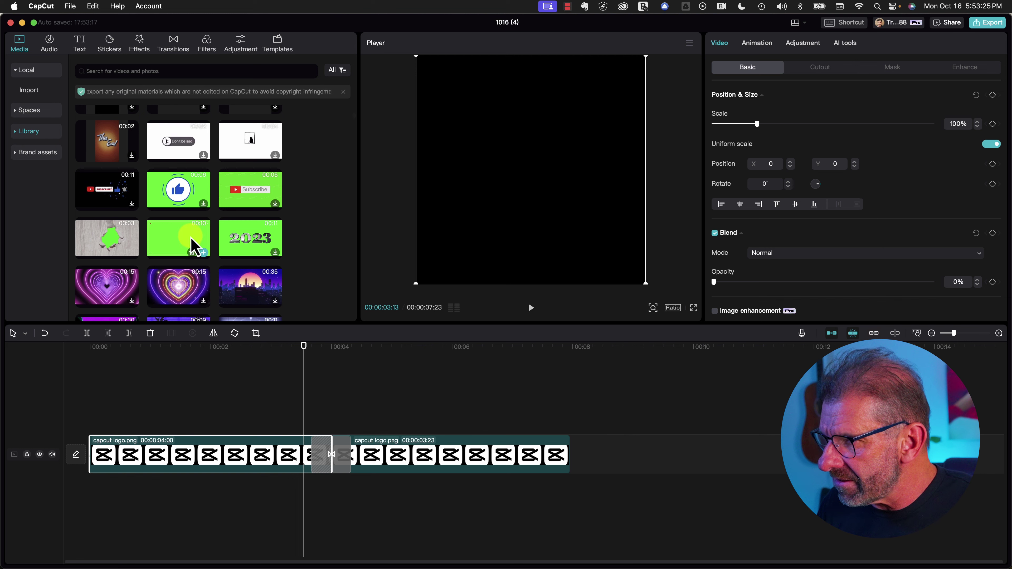
pyautogui.moveTo(178, 239); pyautogui.dragTo(79, 423)
pyautogui.moveTo(270, 456); pyautogui.dragTo(275, 393)
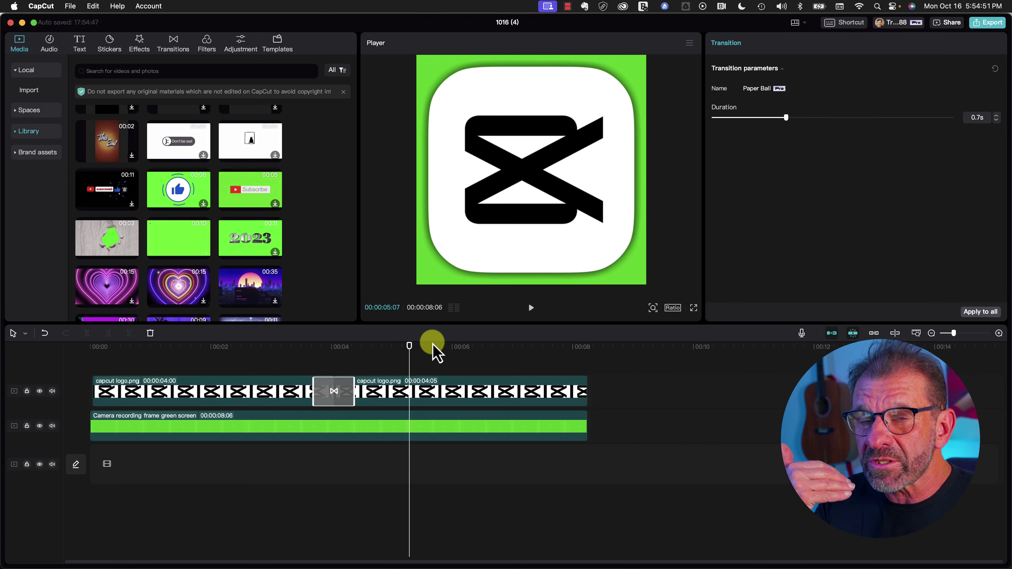
# Step: Preview the Paper Ball transition at 2.0s, then settle it at about 1.1s
pyautogui.moveTo(353, 391); pyautogui.dragTo(517, 390)
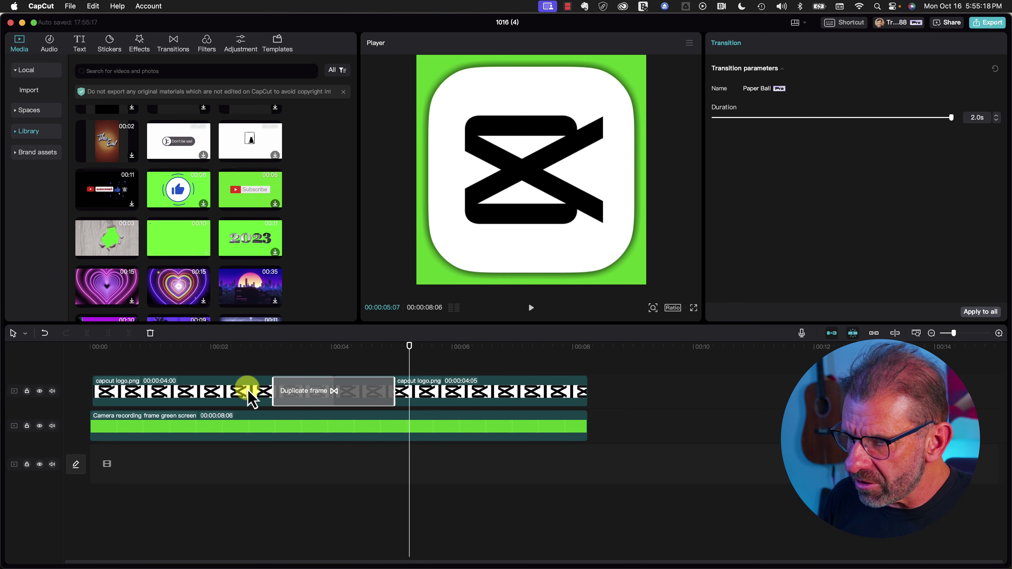
pyautogui.moveTo(410, 358); pyautogui.dragTo(271, 355)
pyautogui.press('space')
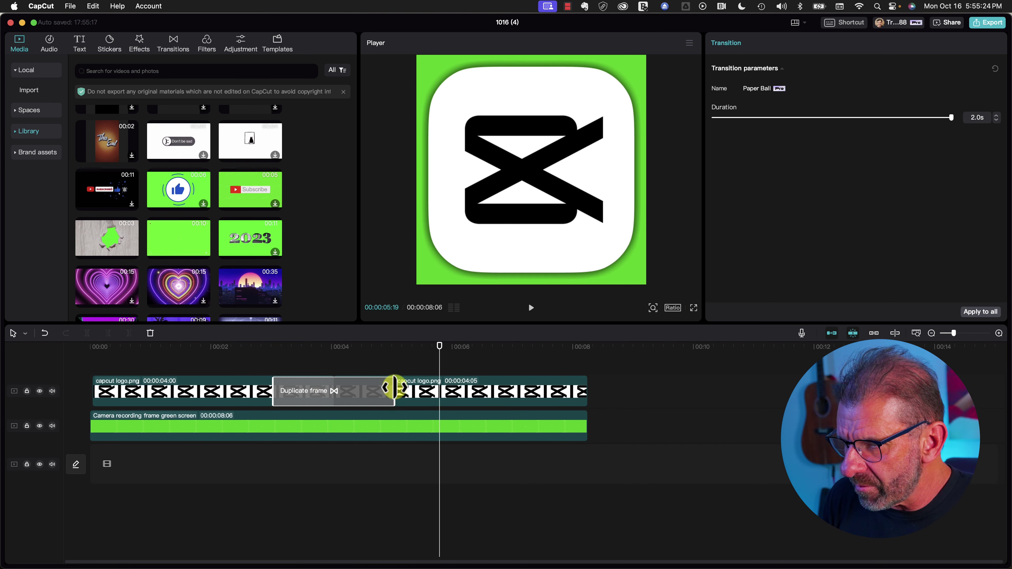
pyautogui.moveTo(394, 388); pyautogui.dragTo(366, 391)
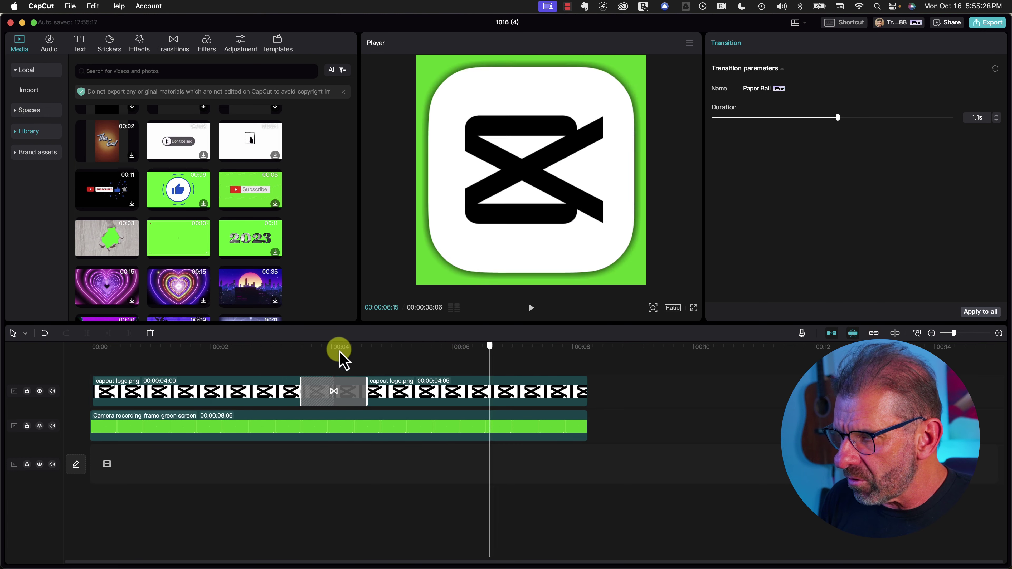
pyautogui.press('Home')
# Step: Export the logo animation as capcutlogoball.mov and place it on a new top track in 1016 (3)
pyautogui.click(990, 23)
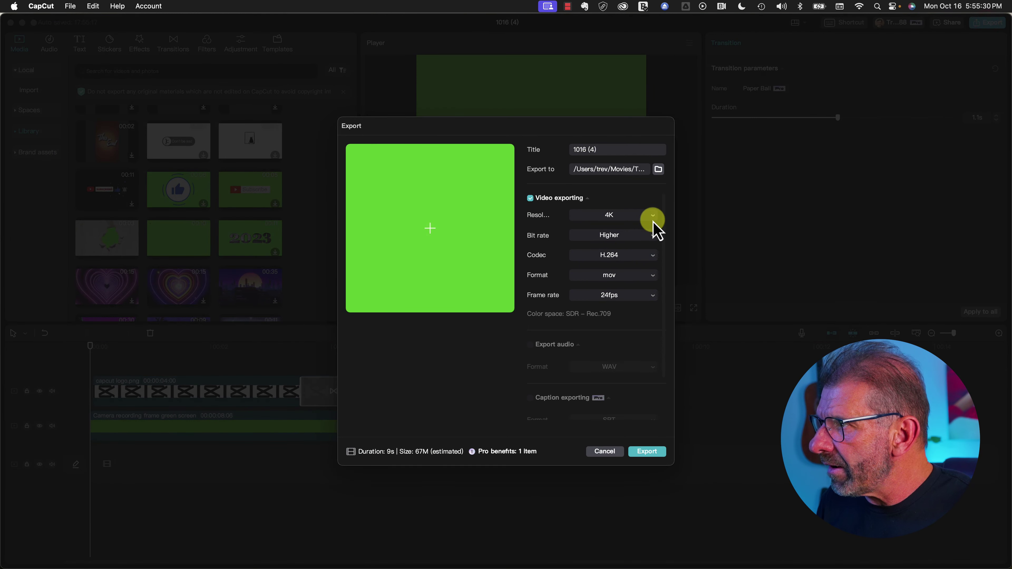
pyautogui.click(41, 6)
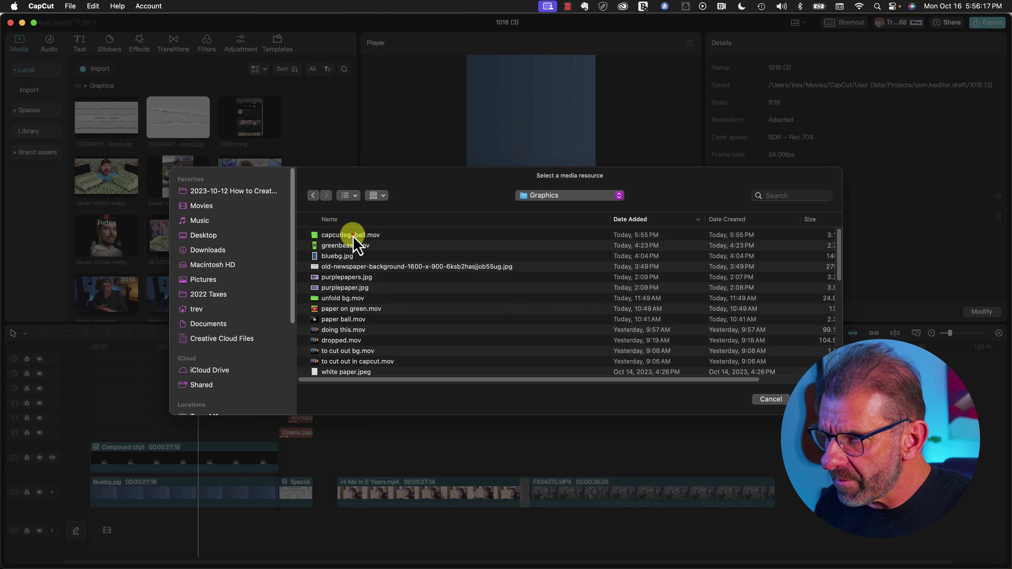
pyautogui.doubleClick(353, 235)
pyautogui.moveTo(176, 301); pyautogui.dragTo(204, 365)
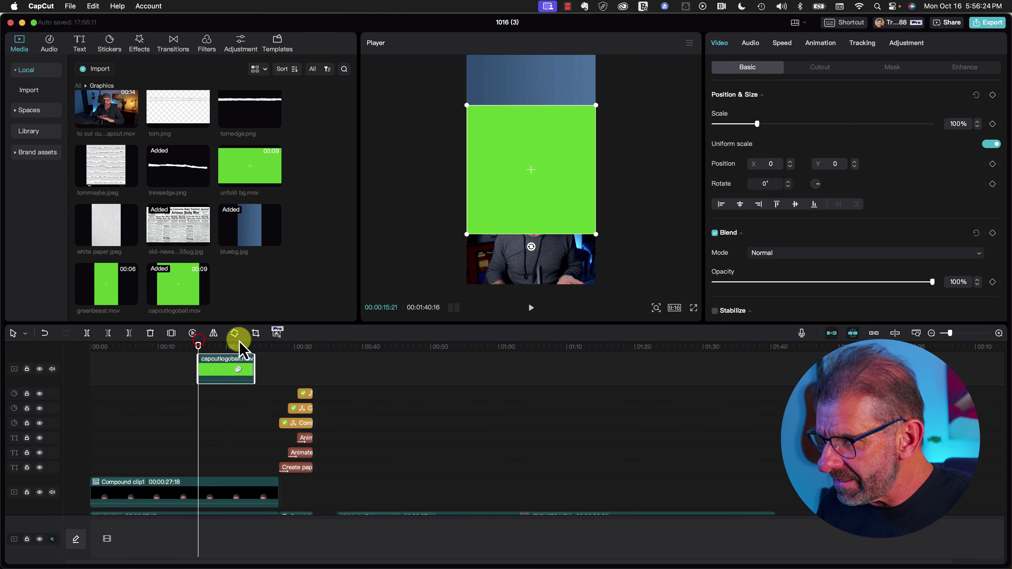
pyautogui.click(226, 346)
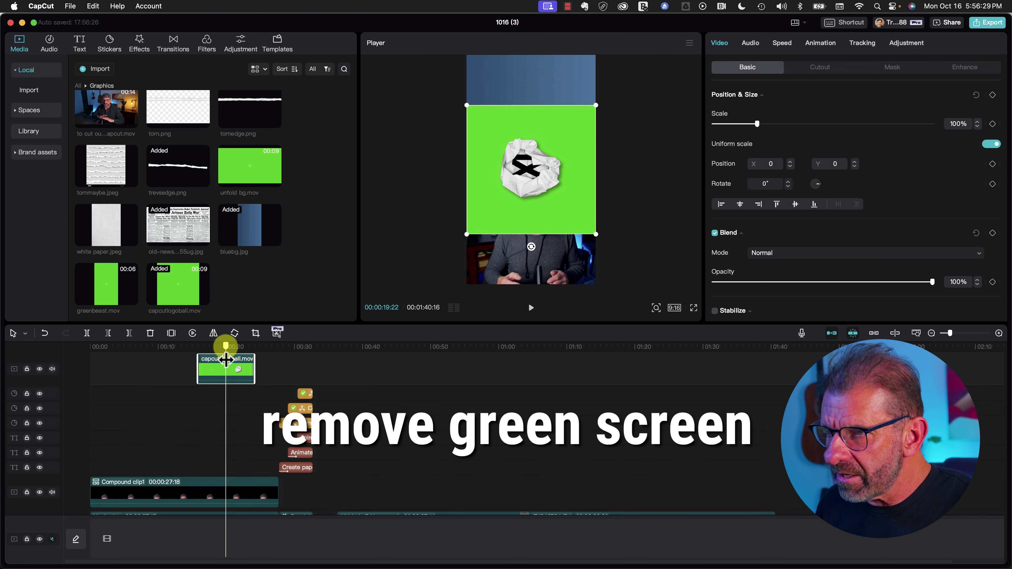
# Step: Chroma-key out the green behind the logo ball at strength 22
pyautogui.click(802, 69)
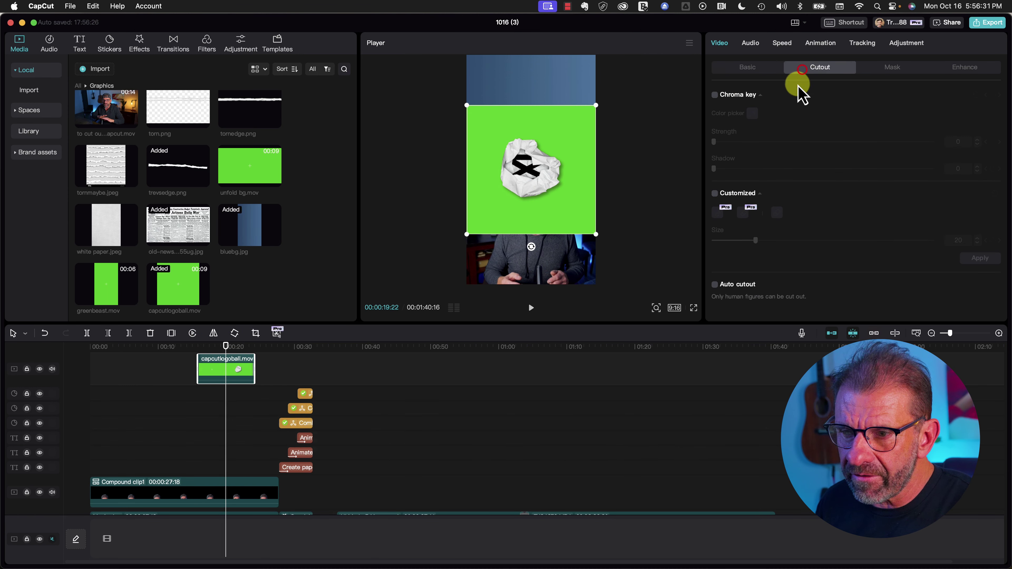
pyautogui.click(715, 95)
pyautogui.click(752, 113)
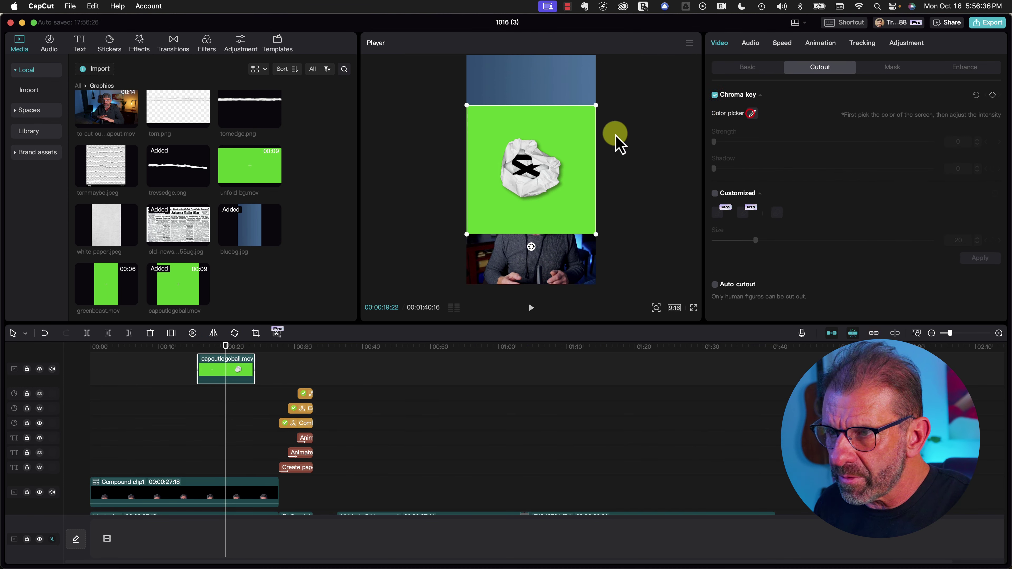
pyautogui.click(554, 142)
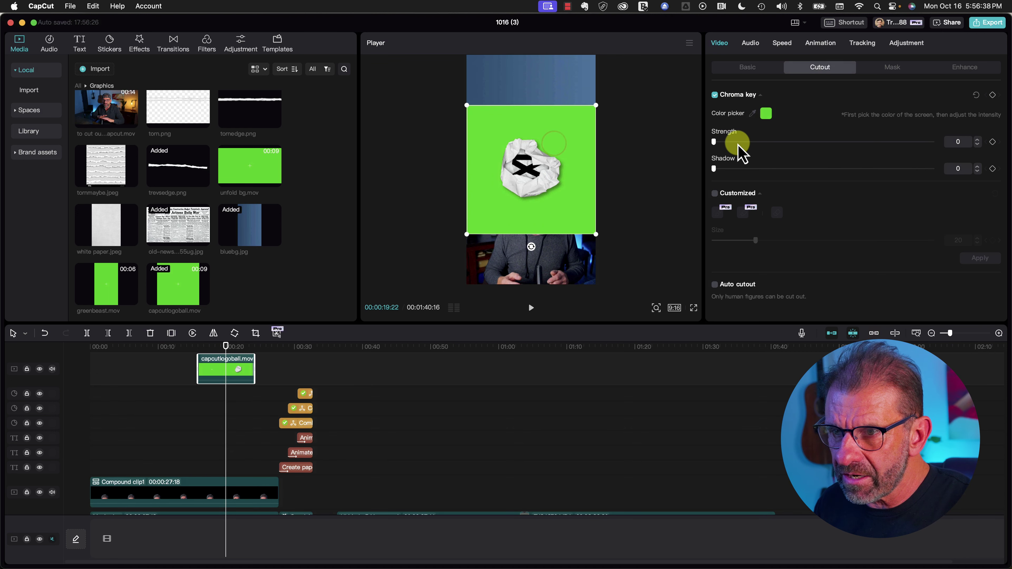
pyautogui.moveTo(714, 142); pyautogui.dragTo(762, 142)
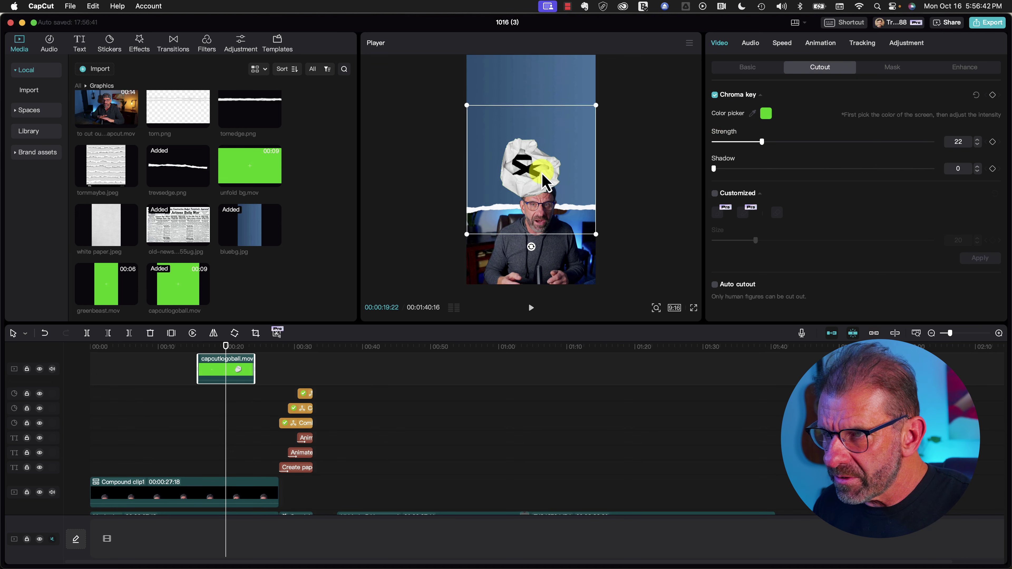
# Step: Shrink the logo ball and move it up-left in the frame
pyautogui.moveTo(534, 174); pyautogui.dragTo(540, 145)
pyautogui.moveTo(601, 204); pyautogui.dragTo(564, 172)
pyautogui.moveTo(545, 142); pyautogui.dragTo(529, 131)
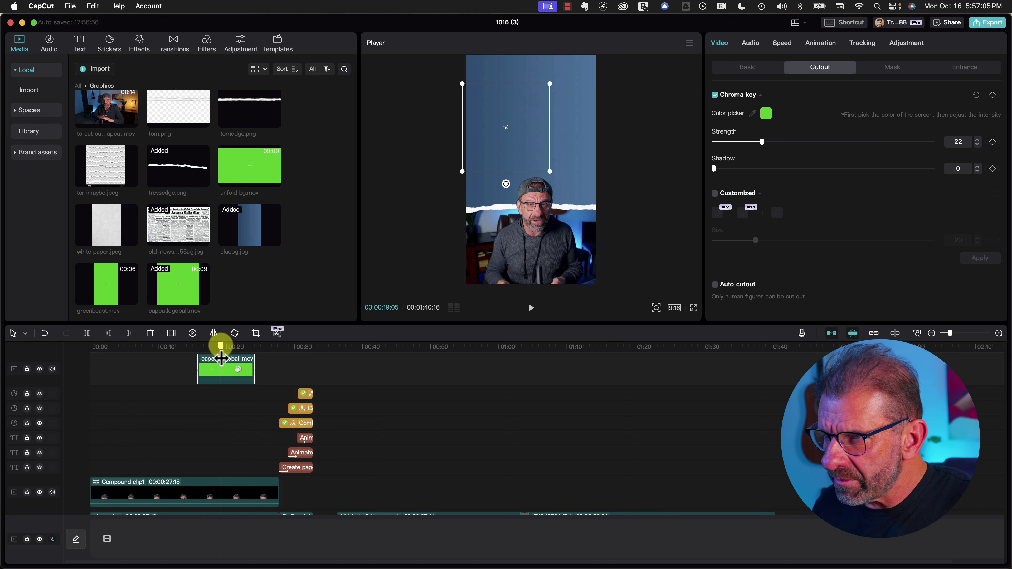
# Step: Split the logo ball clip near 00:19, delete the first part, and scale the compound clip to 75%
pyautogui.moveTo(219, 346); pyautogui.dragTo(222, 347)
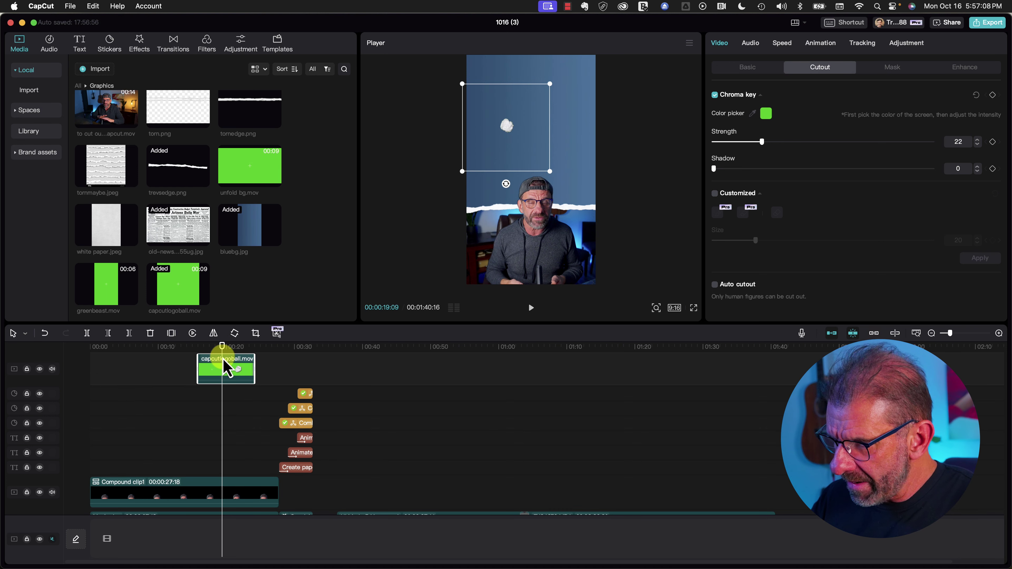
pyautogui.press('super+b')
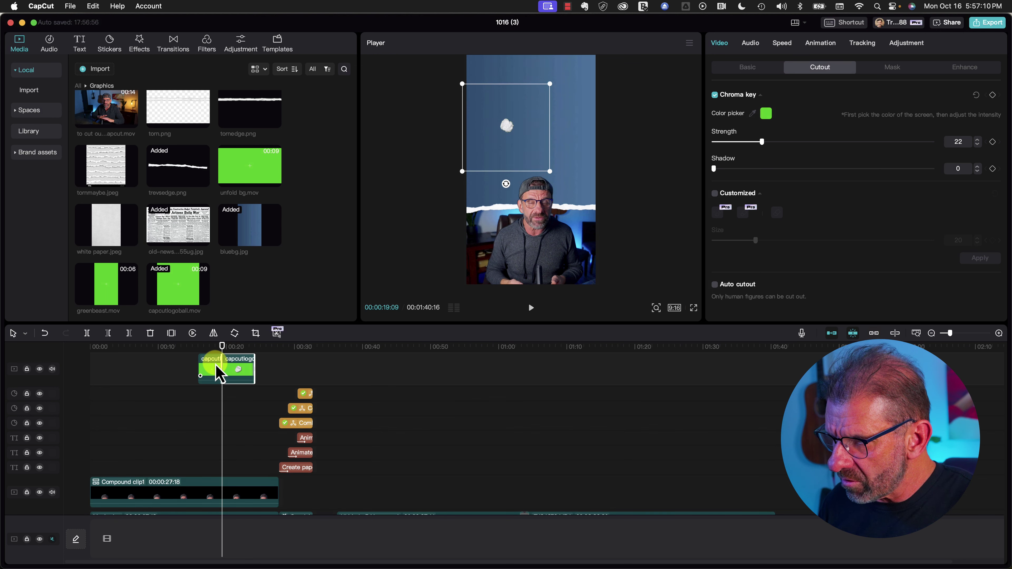
pyautogui.press('Delete')
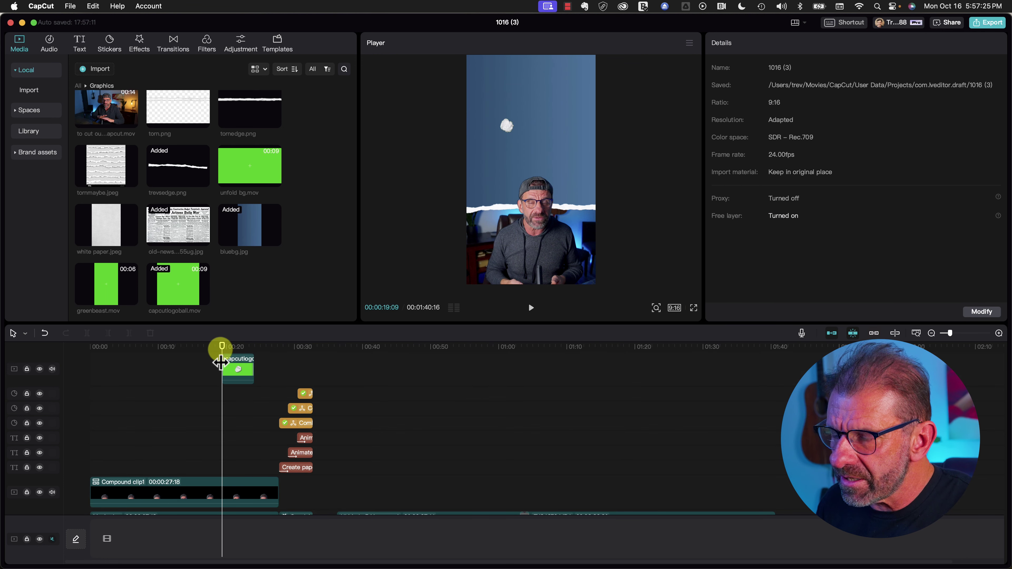
pyautogui.moveTo(221, 351); pyautogui.dragTo(227, 350)
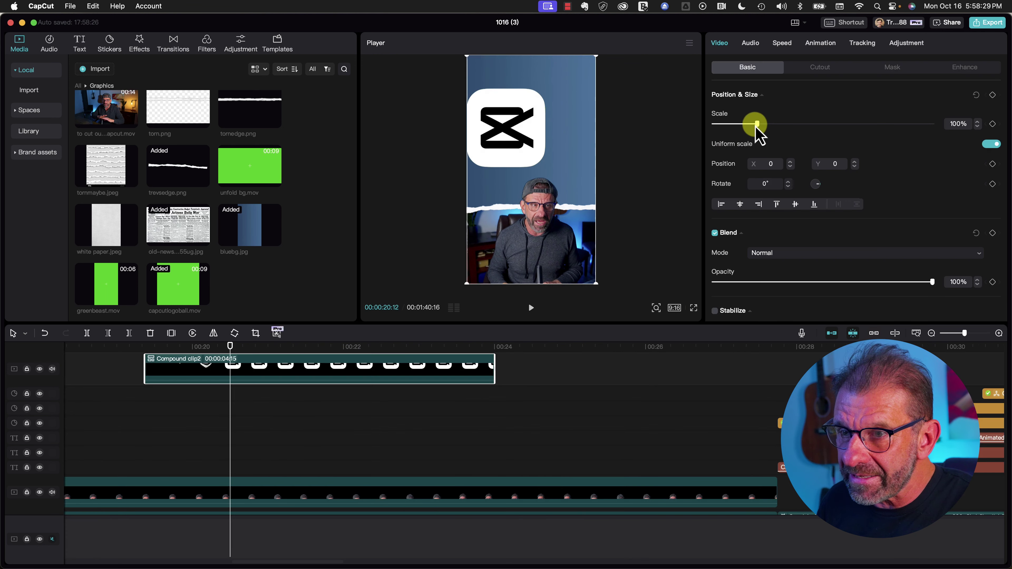
pyautogui.moveTo(756, 123); pyautogui.dragTo(729, 124)
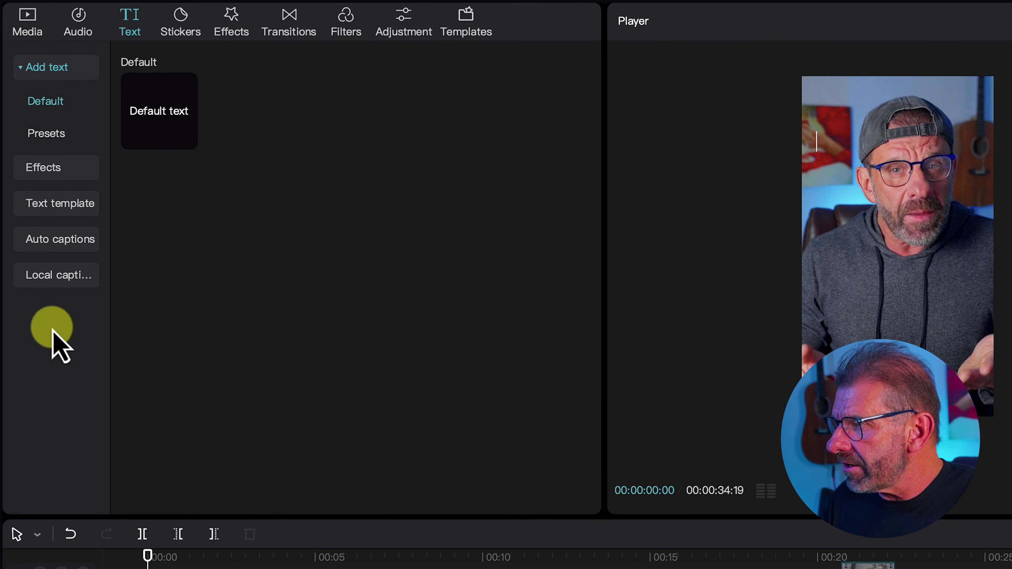
pyautogui.click(47, 240)
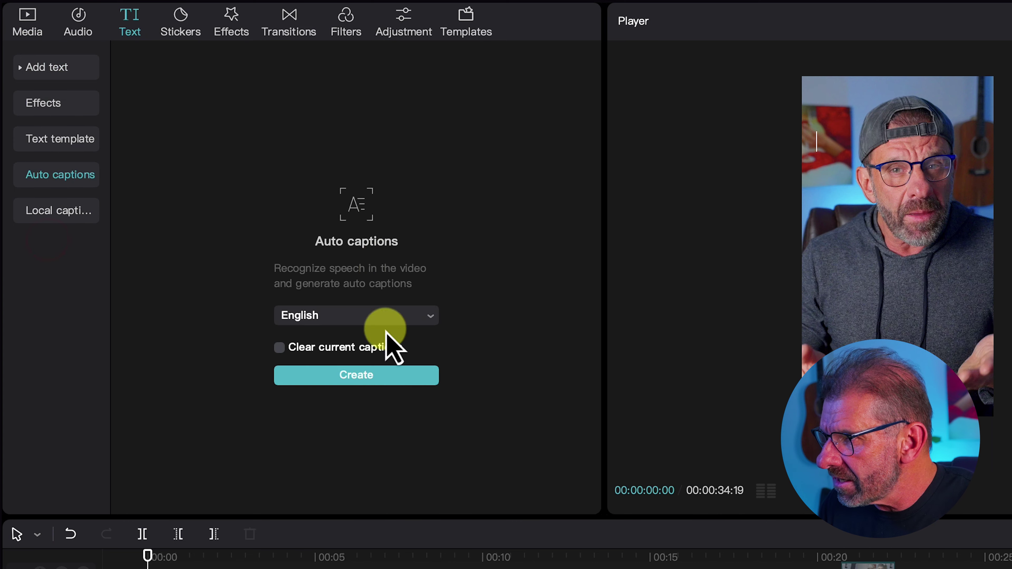
pyautogui.click(353, 376)
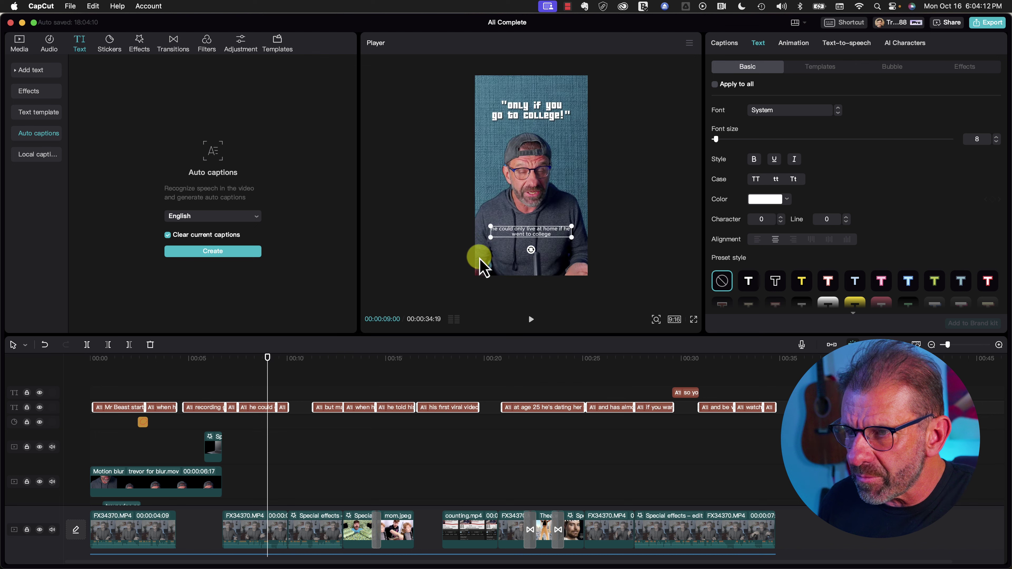
pyautogui.moveTo(267, 356); pyautogui.dragTo(400, 366)
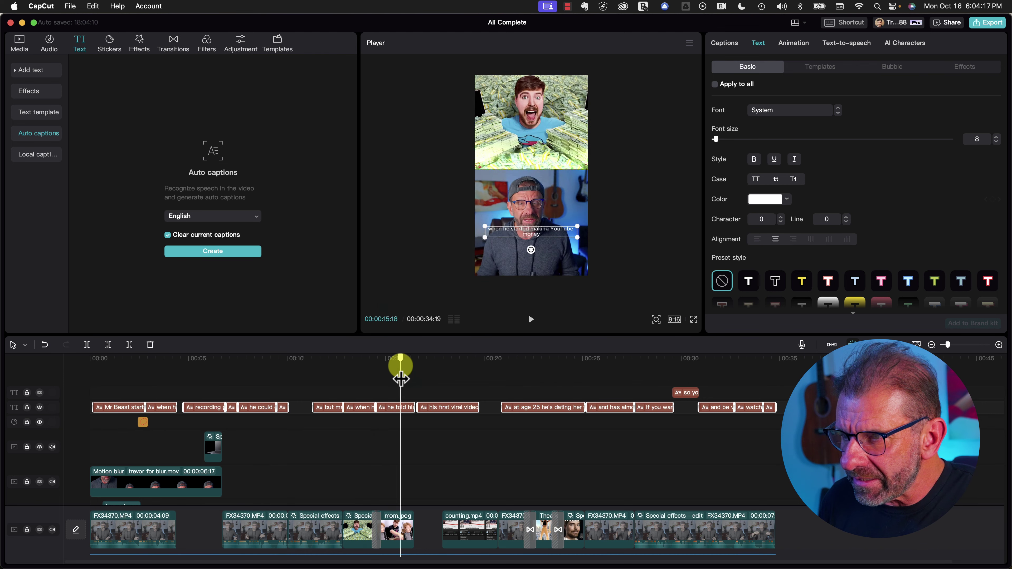
pyautogui.moveTo(401, 366); pyautogui.dragTo(117, 378)
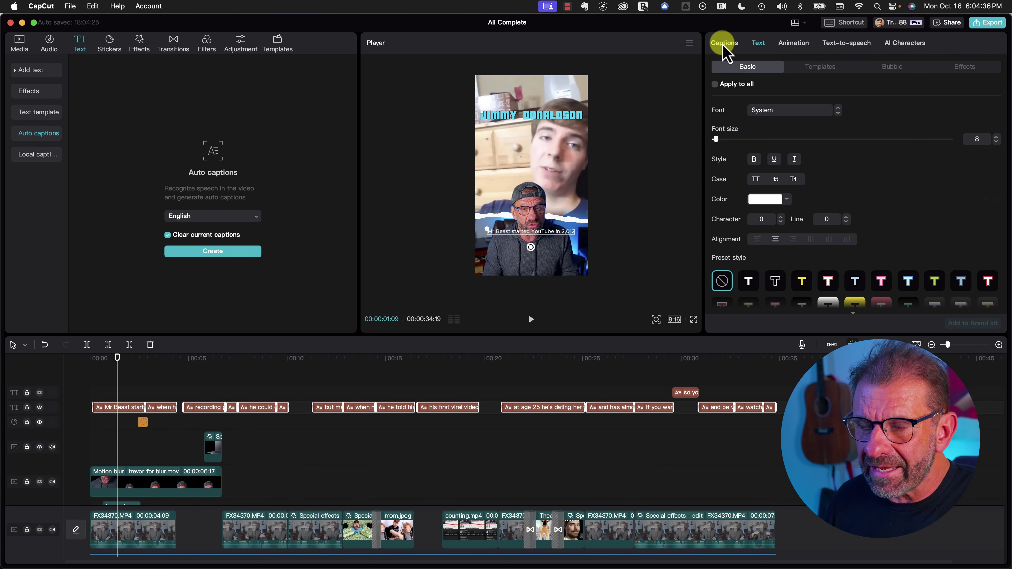
pyautogui.click(723, 44)
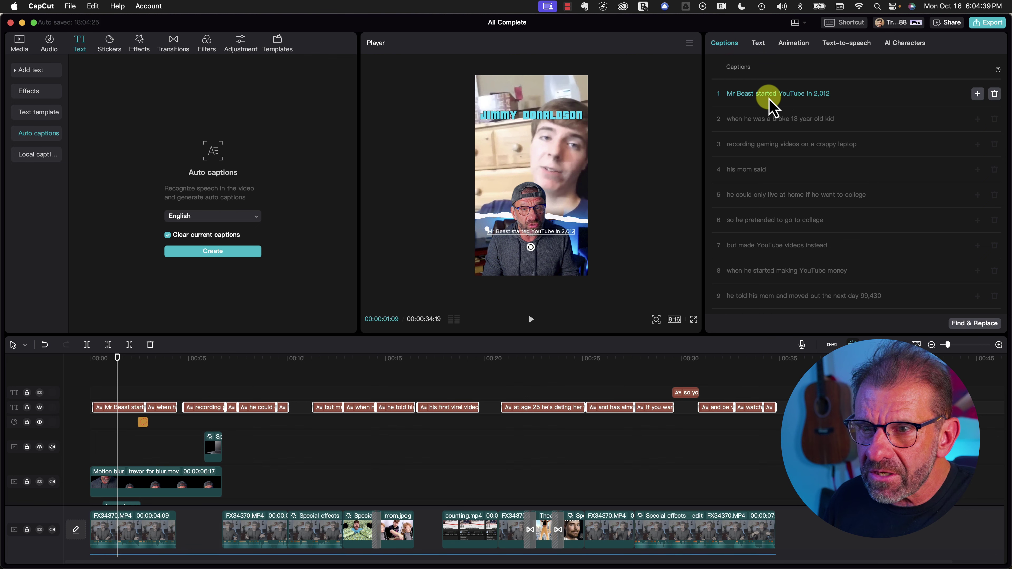
# Step: Break the first, third and fifth captions into shorter lines like 'Mr Beast started'
pyautogui.click(780, 97)
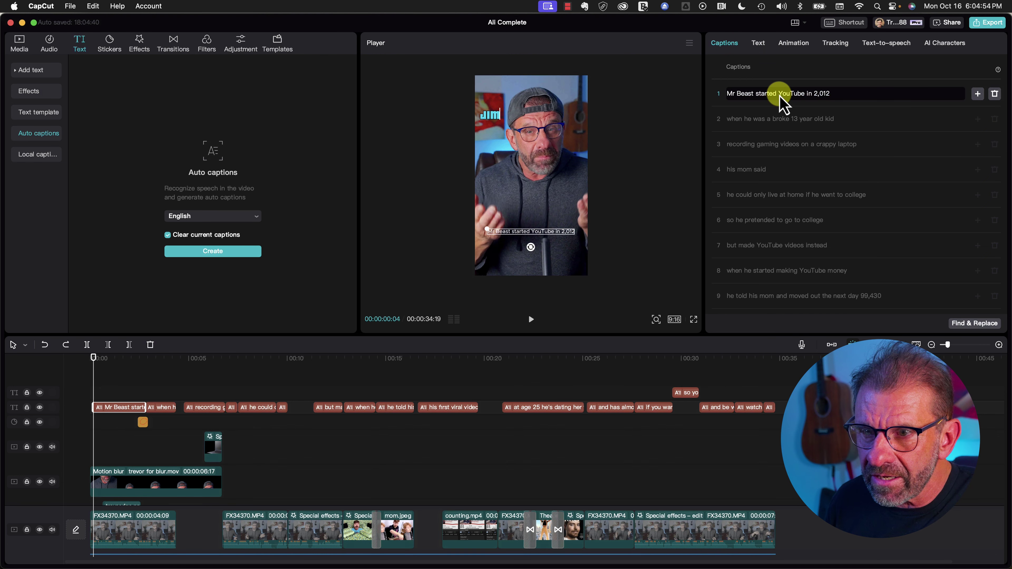
pyautogui.press('Return')
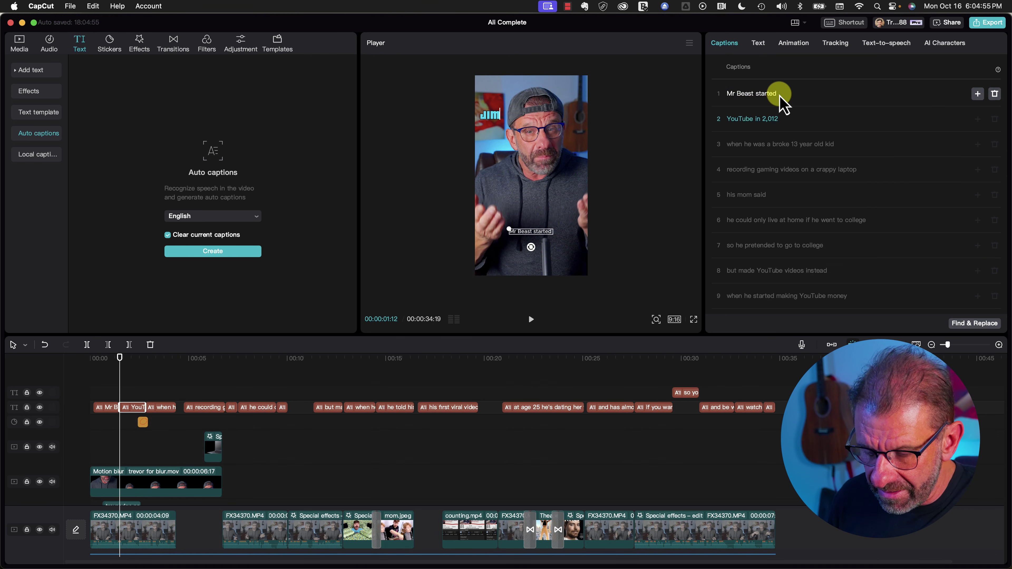
pyautogui.click(771, 147)
pyautogui.press('Return')
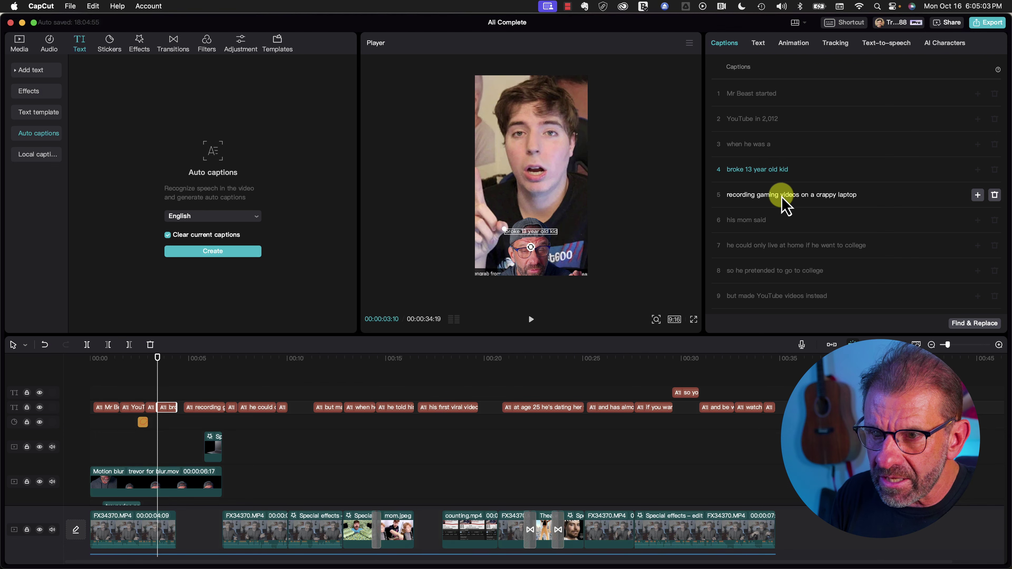
pyautogui.click(780, 195)
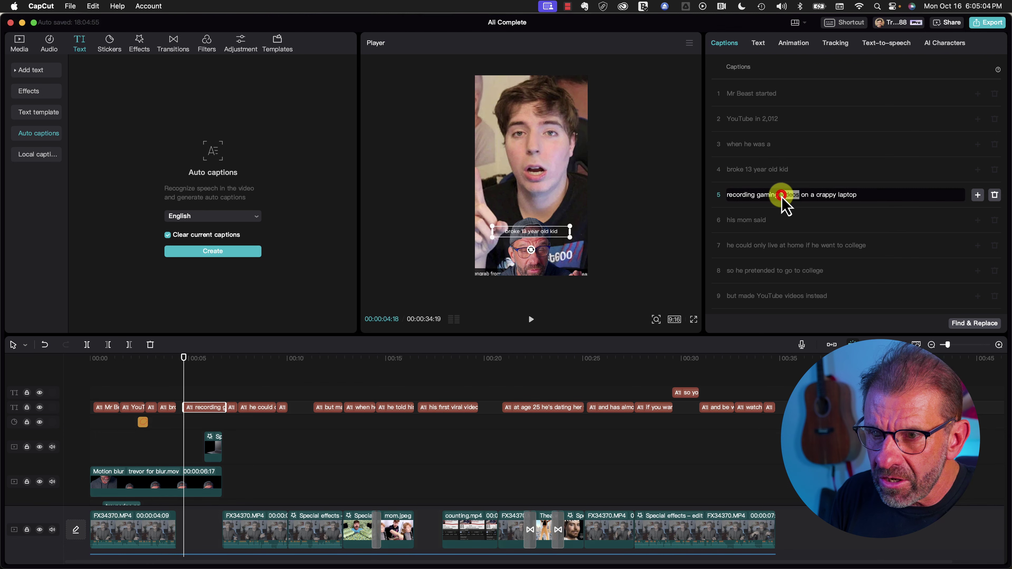
pyautogui.press('Return')
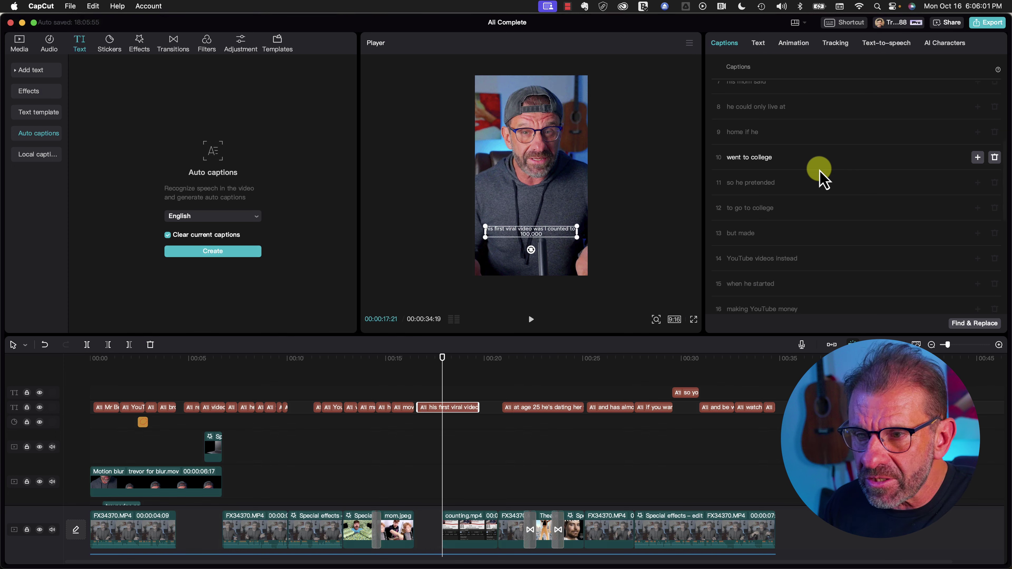
pyautogui.scroll(-5, 820, 171)
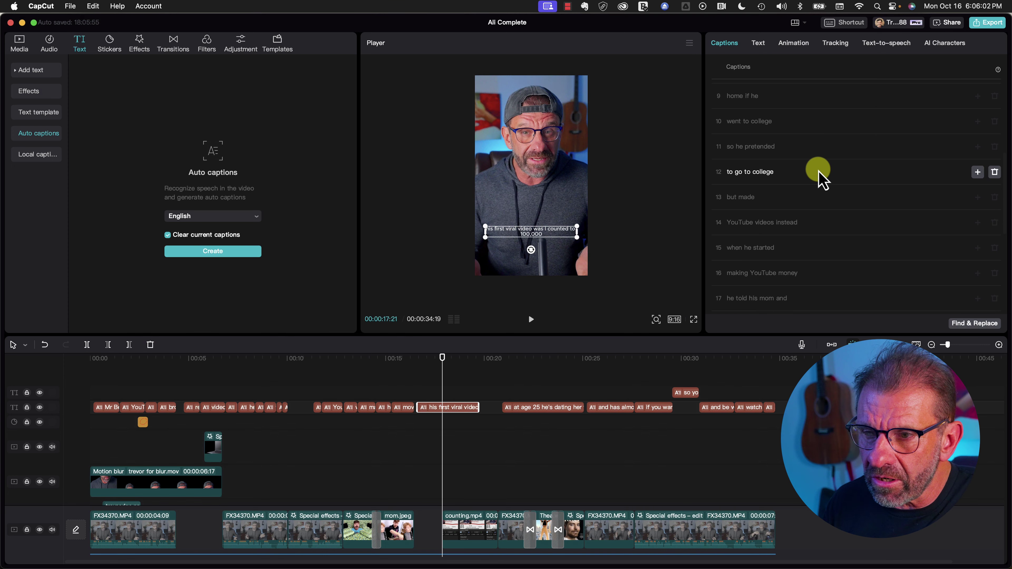
pyautogui.scroll(5, 820, 172)
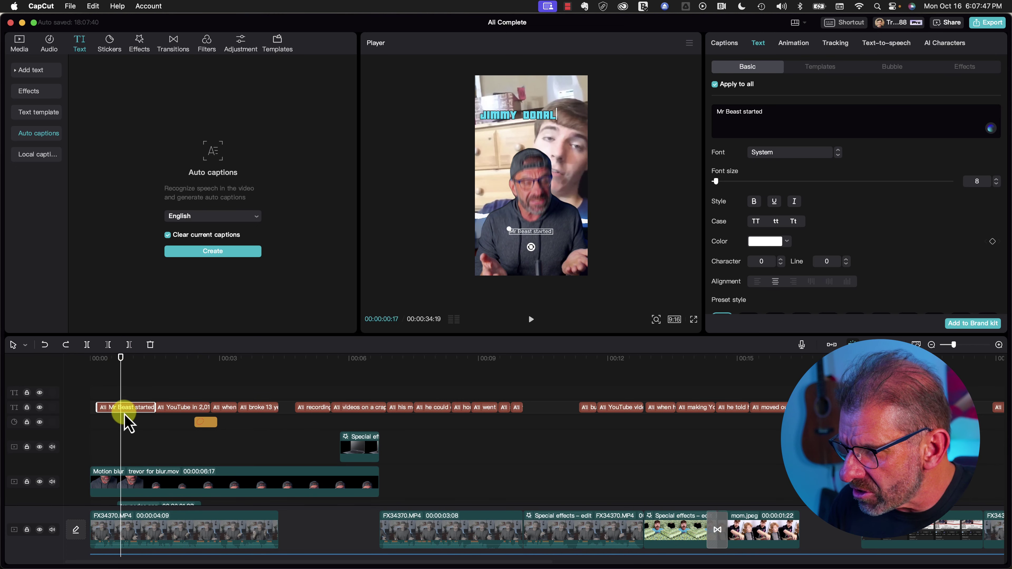
# Step: Style the captions as black Roboto-Regular text at size 13
pyautogui.click(127, 408)
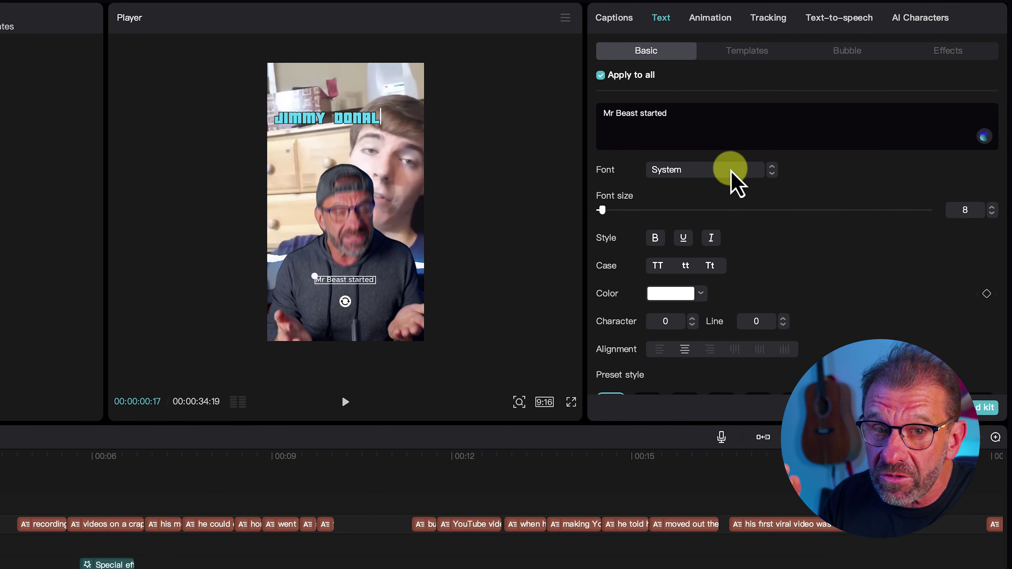
pyautogui.click(730, 171)
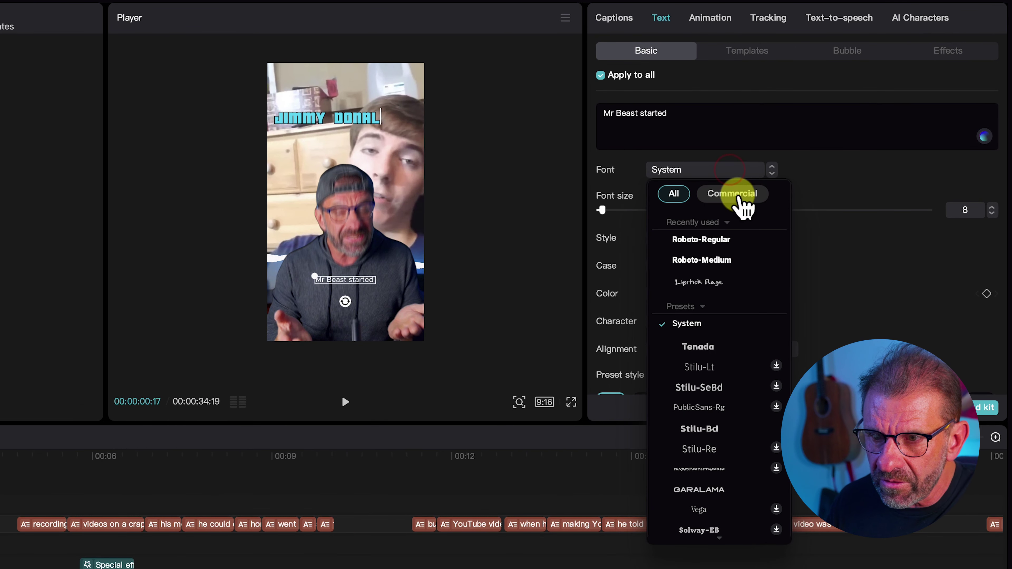
pyautogui.click(723, 240)
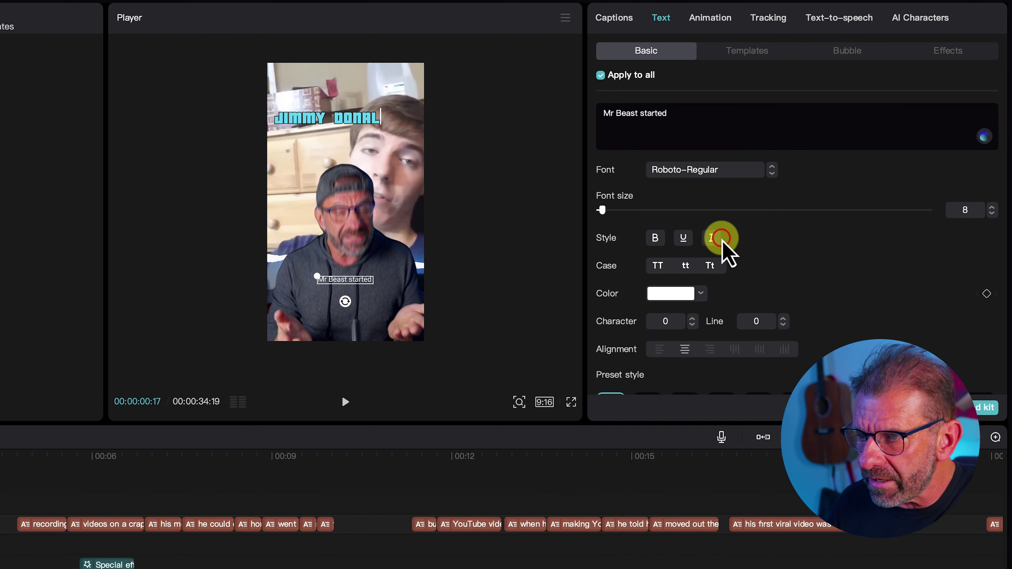
pyautogui.moveTo(602, 210); pyautogui.dragTo(606, 210)
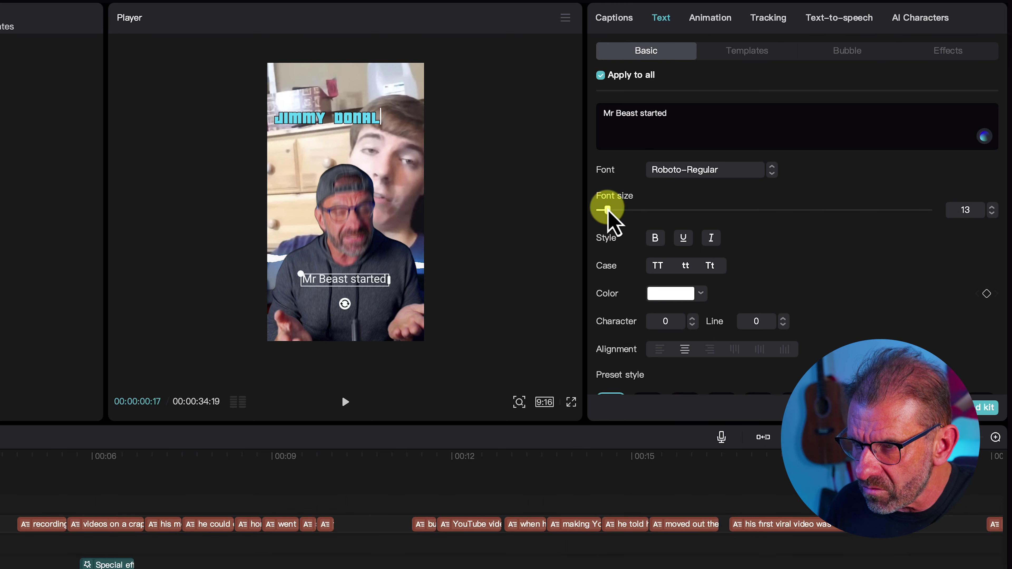
pyautogui.click(673, 300)
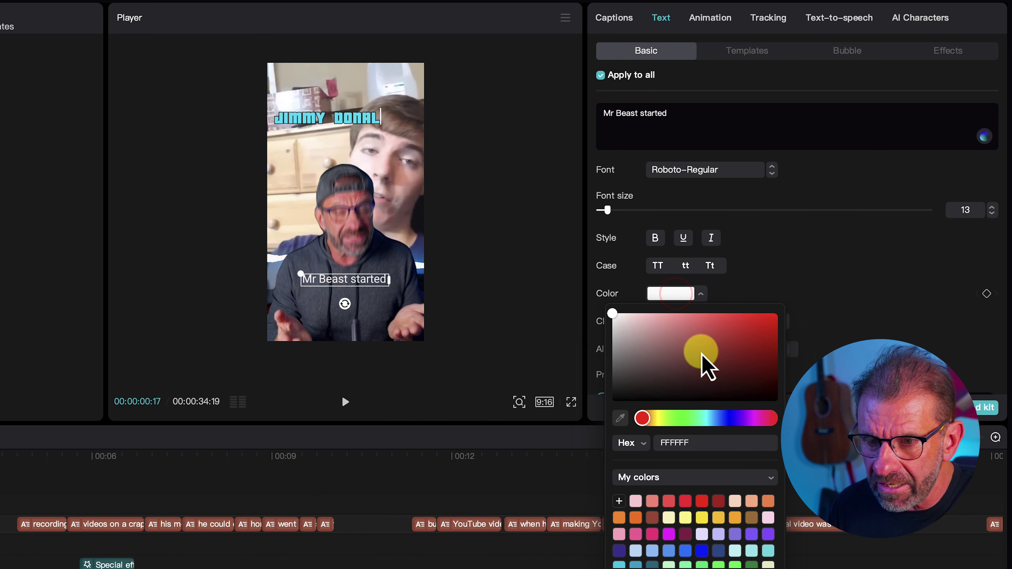
pyautogui.moveTo(700, 353); pyautogui.dragTo(781, 412)
pyautogui.click(856, 294)
pyautogui.scroll(-10, 857, 294)
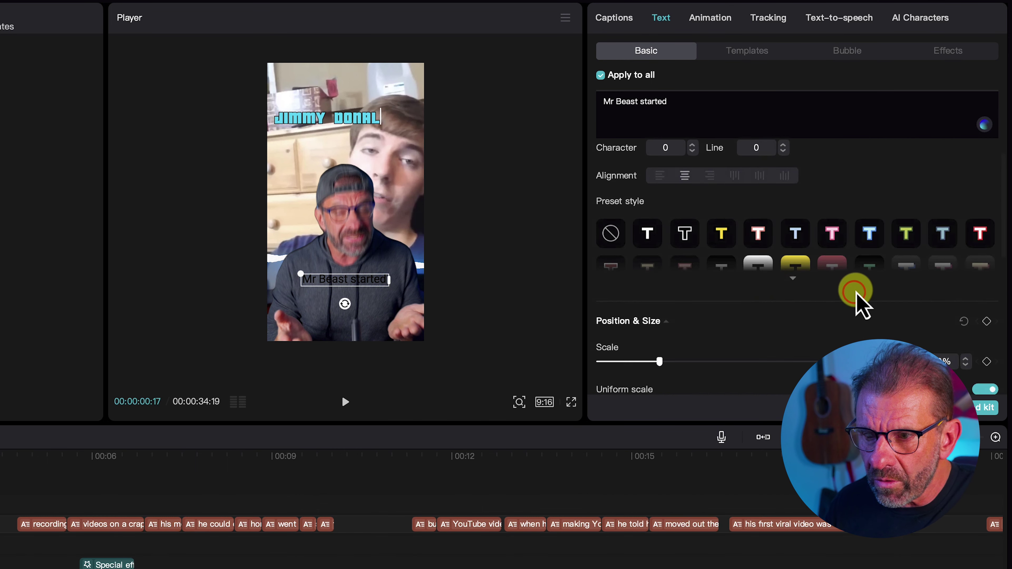
pyautogui.scroll(1, 856, 294)
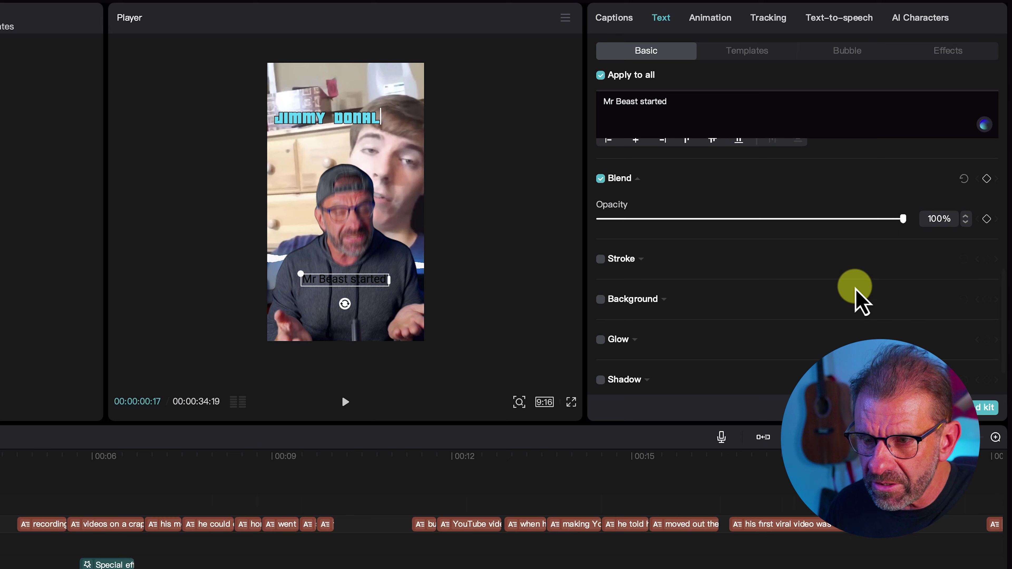
pyautogui.scroll(-2, 856, 294)
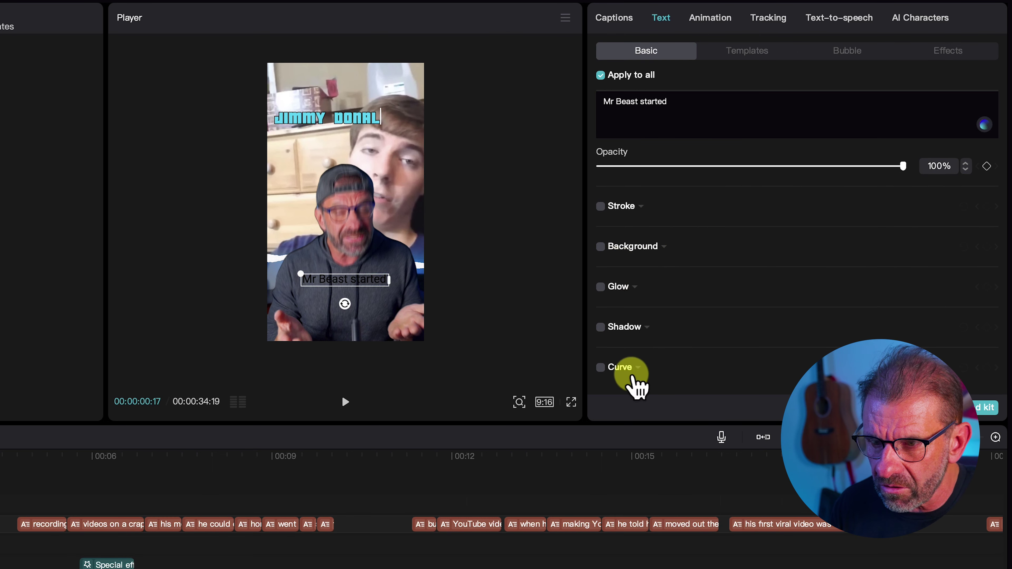
# Step: Give the captions a white background box
pyautogui.click(601, 246)
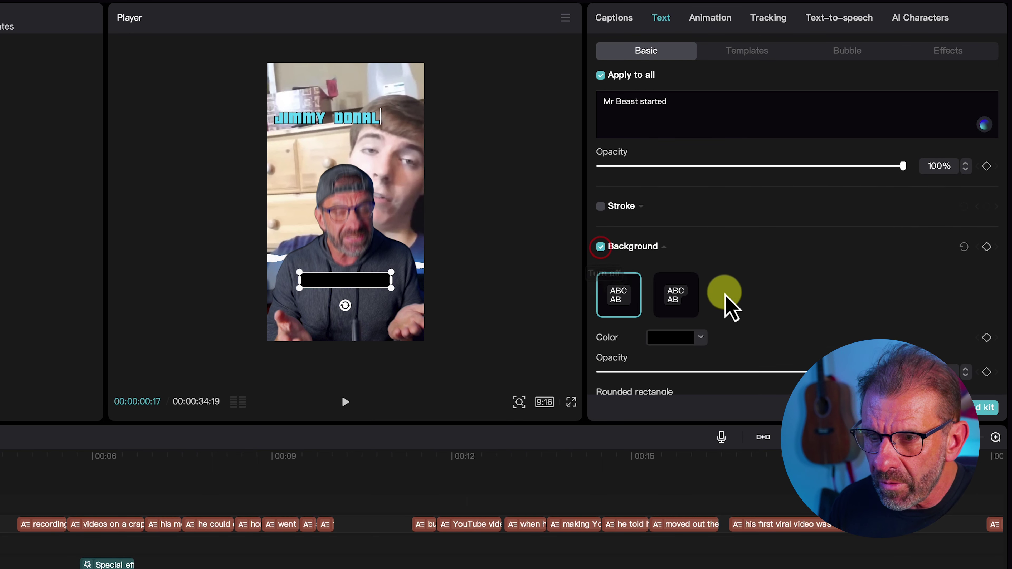
pyautogui.click(674, 338)
pyautogui.moveTo(678, 423); pyautogui.dragTo(580, 353)
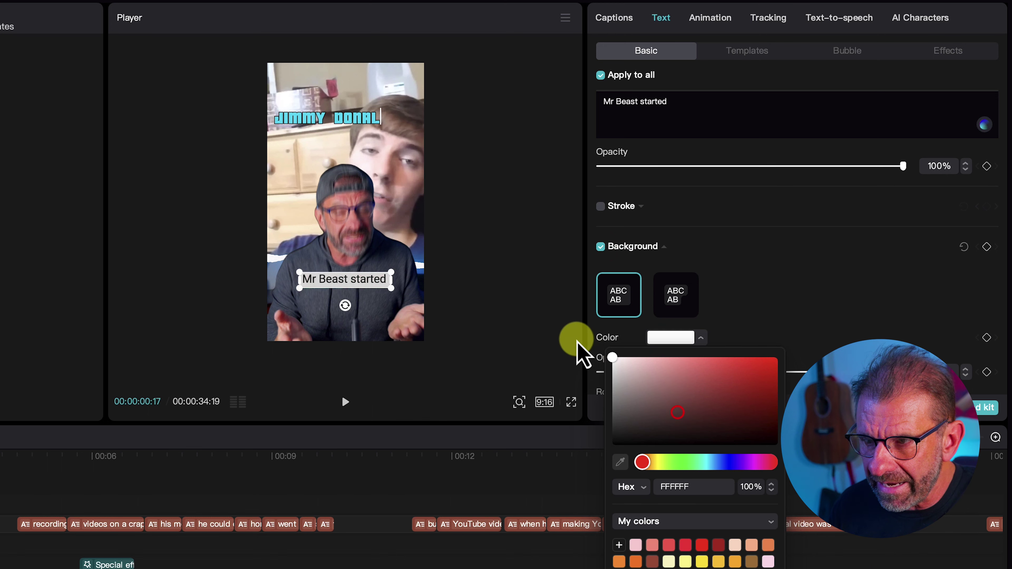
pyautogui.press('super+z')
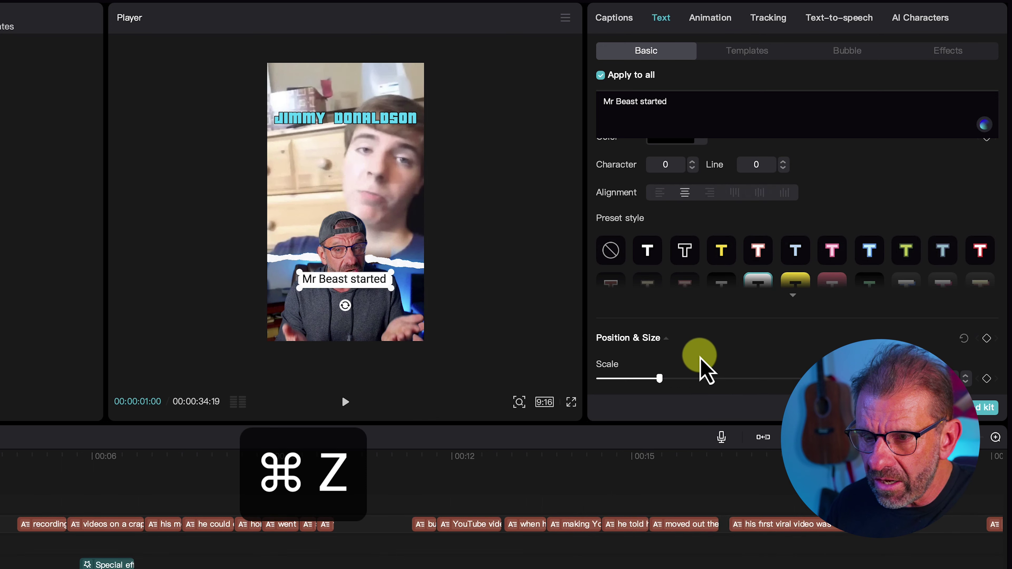
pyautogui.scroll(-10, 704, 365)
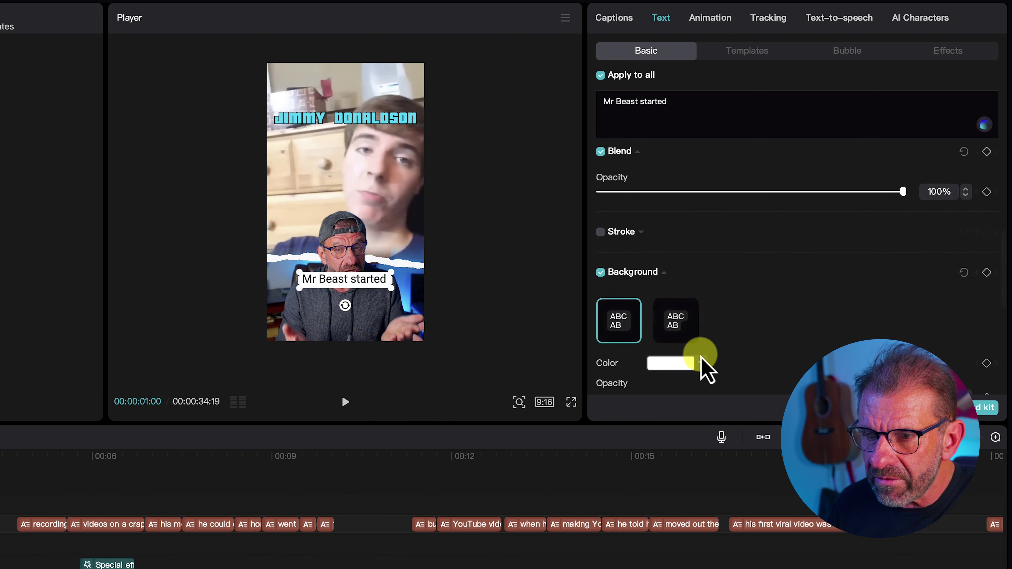
pyautogui.scroll(-4, 702, 358)
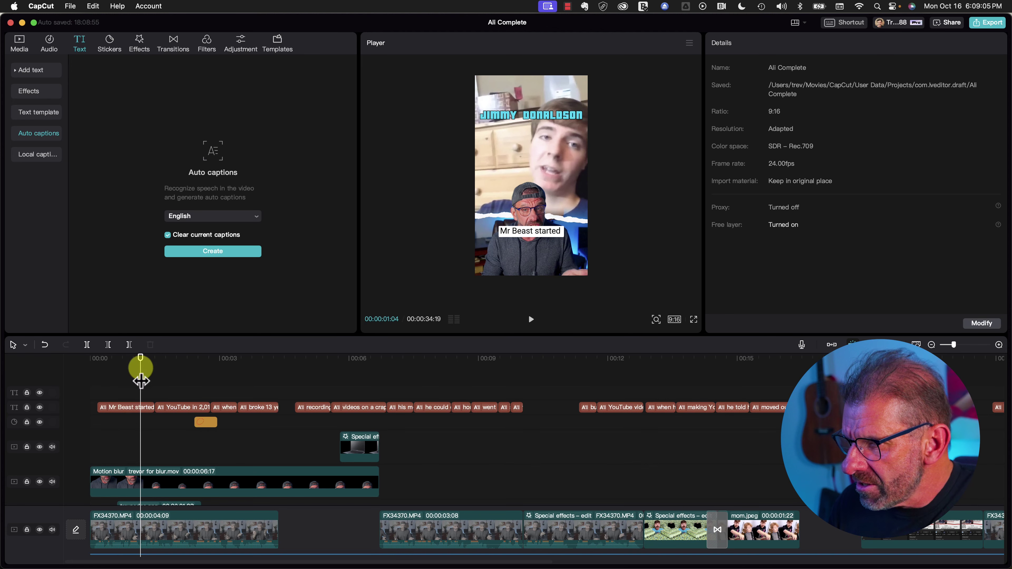
# Step: Raise the captions in the frame and delete the 'videos on a crappy laptop' caption
pyautogui.click(132, 407)
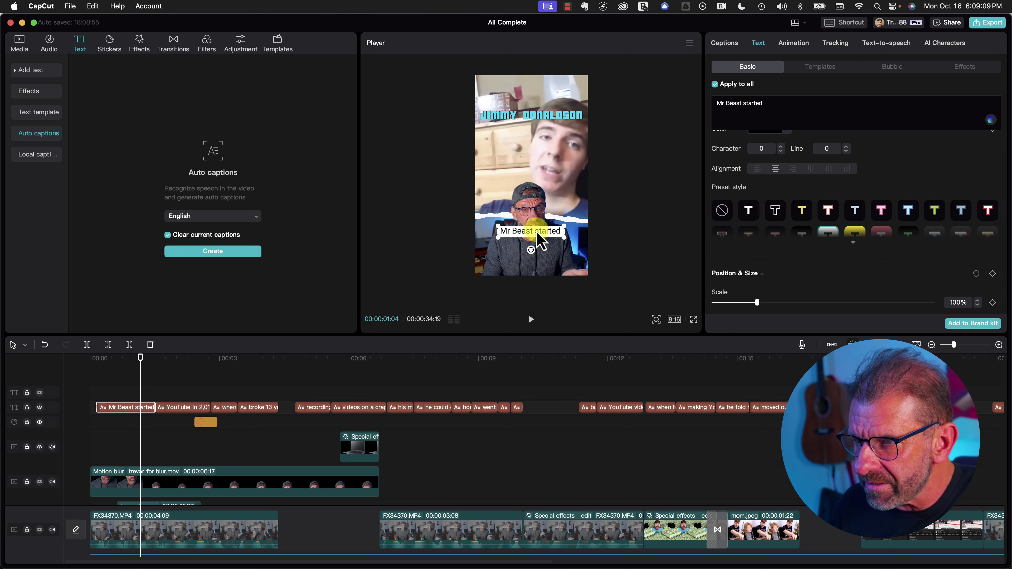
pyautogui.moveTo(538, 234); pyautogui.dragTo(537, 191)
pyautogui.moveTo(140, 366); pyautogui.dragTo(457, 372)
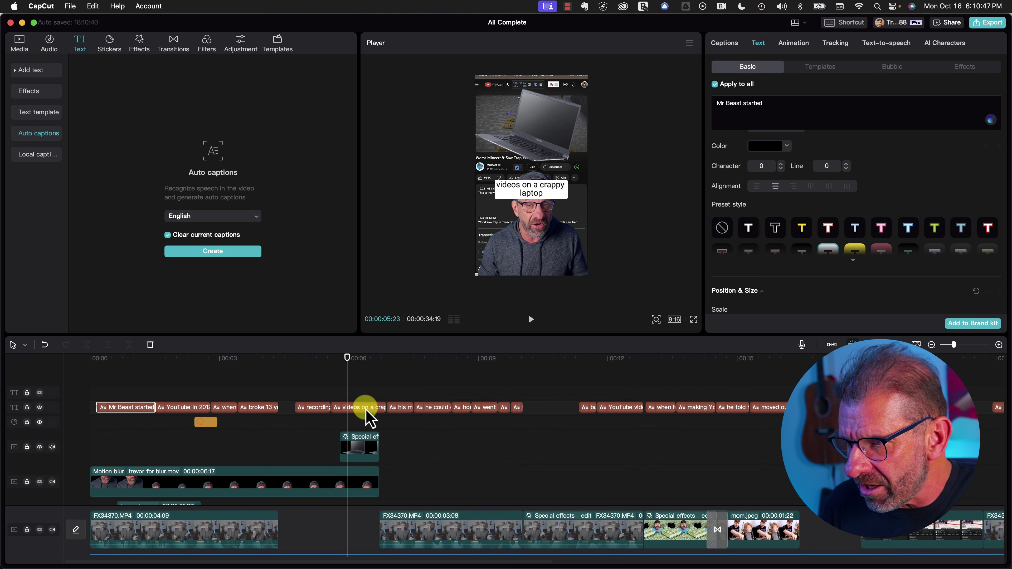
pyautogui.press('Delete')
# Step: Lower the 'he could only live at' caption independently of the others
pyautogui.moveTo(399, 360); pyautogui.dragTo(426, 377)
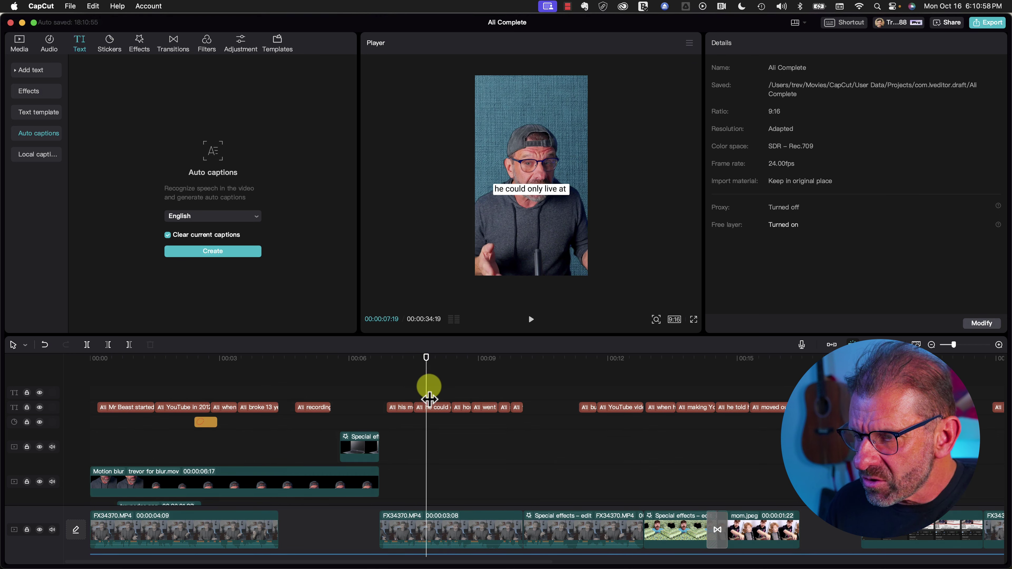
pyautogui.click(432, 407)
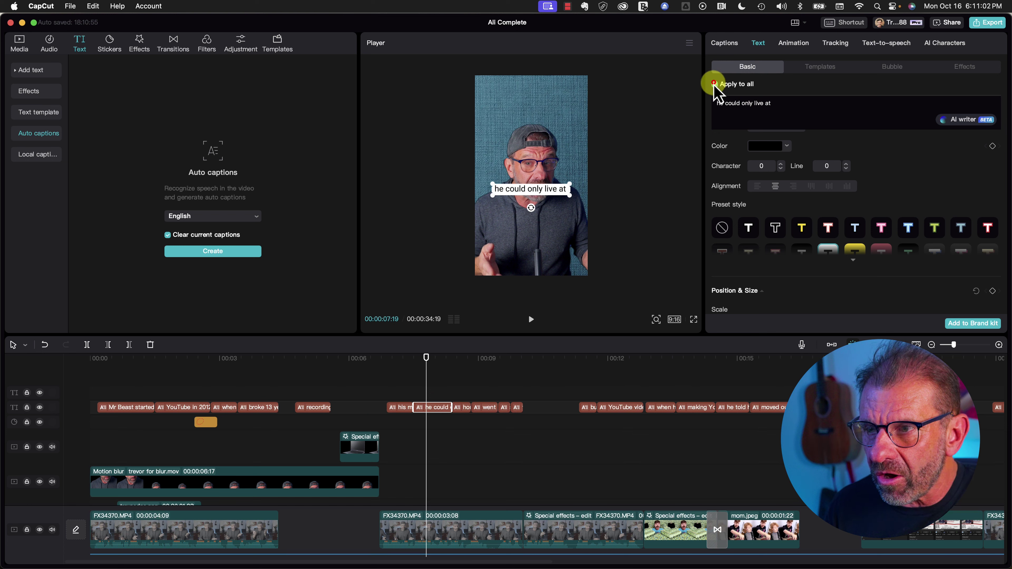
pyautogui.moveTo(551, 191); pyautogui.dragTo(556, 233)
pyautogui.moveTo(427, 356); pyautogui.dragTo(462, 365)
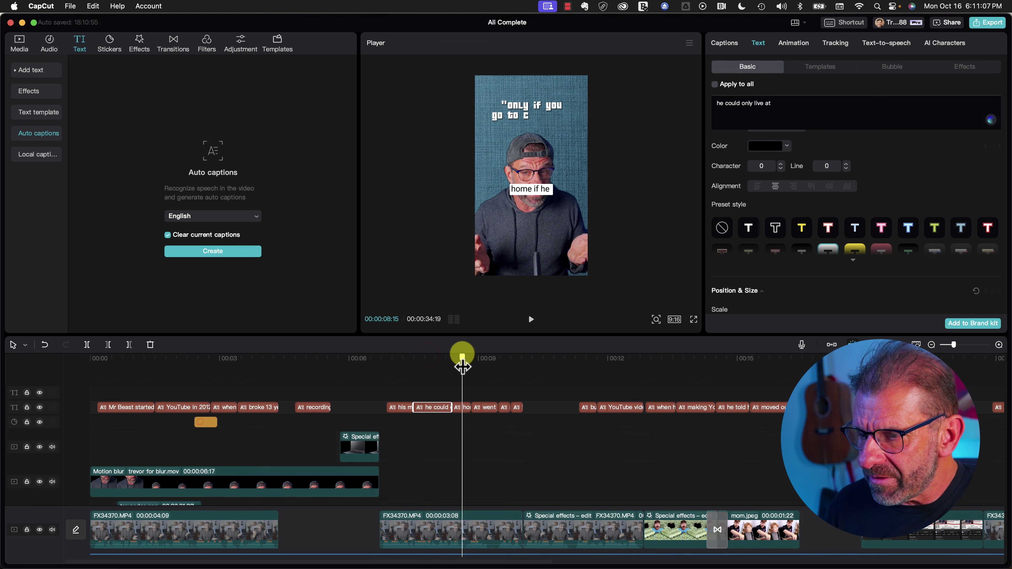